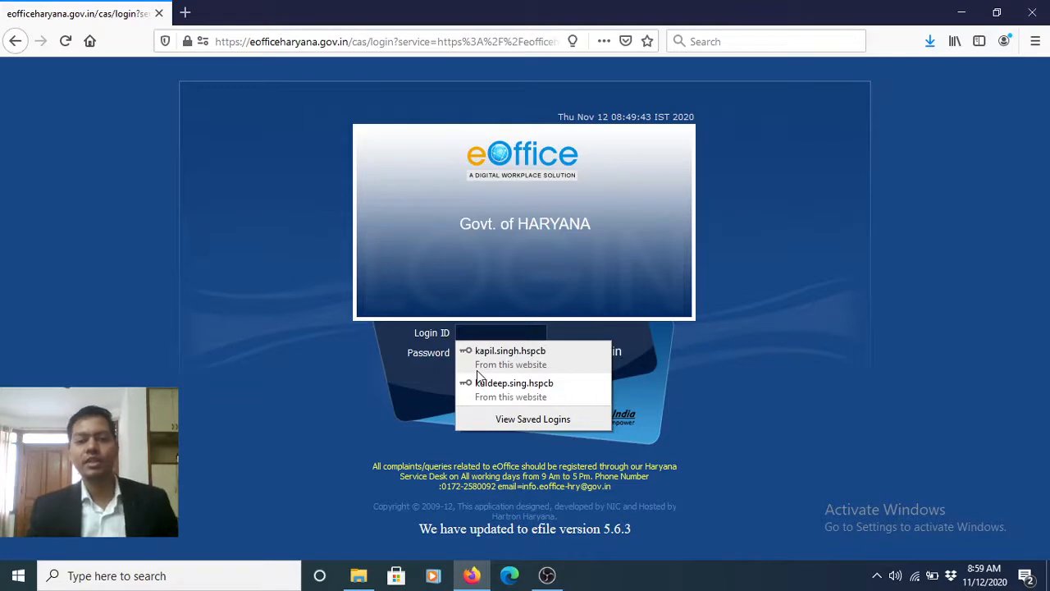
- Try to sign in to eOffice with the second saved account, filling in its login ID and password
left_click(905, 365)
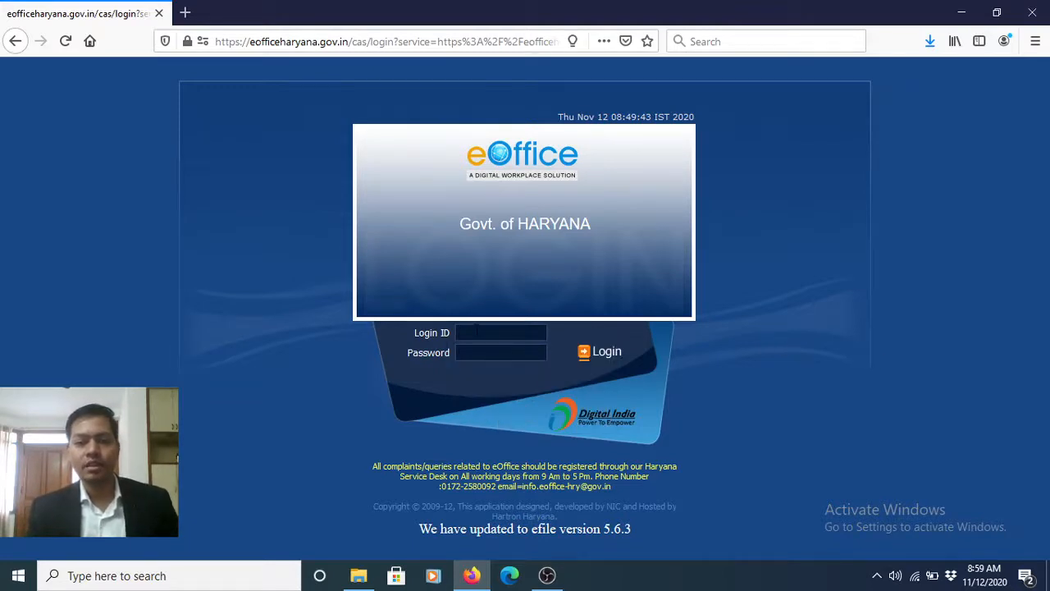
left_click(476, 332)
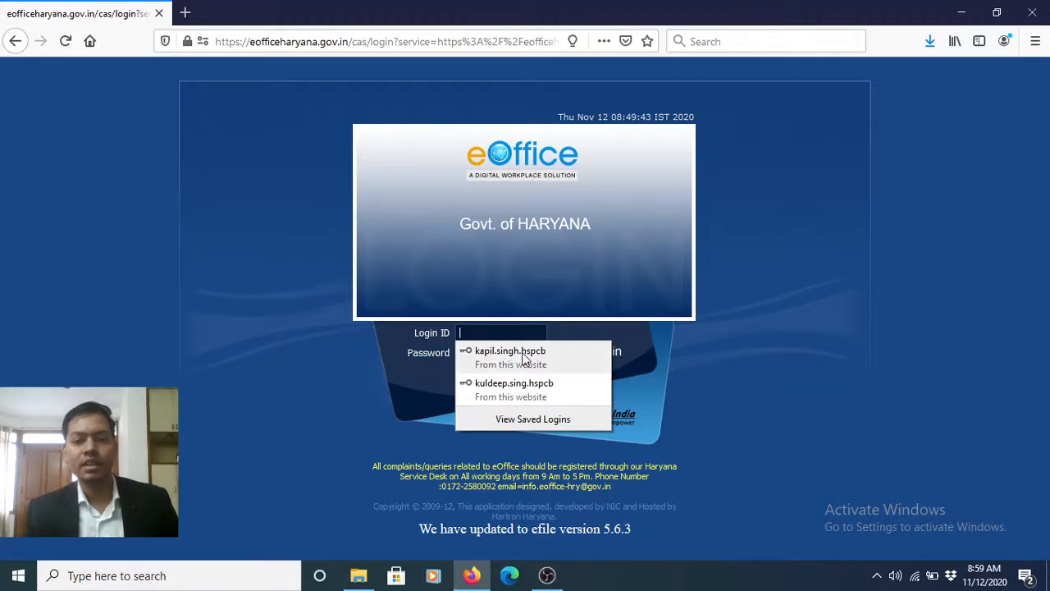
left_click(495, 333)
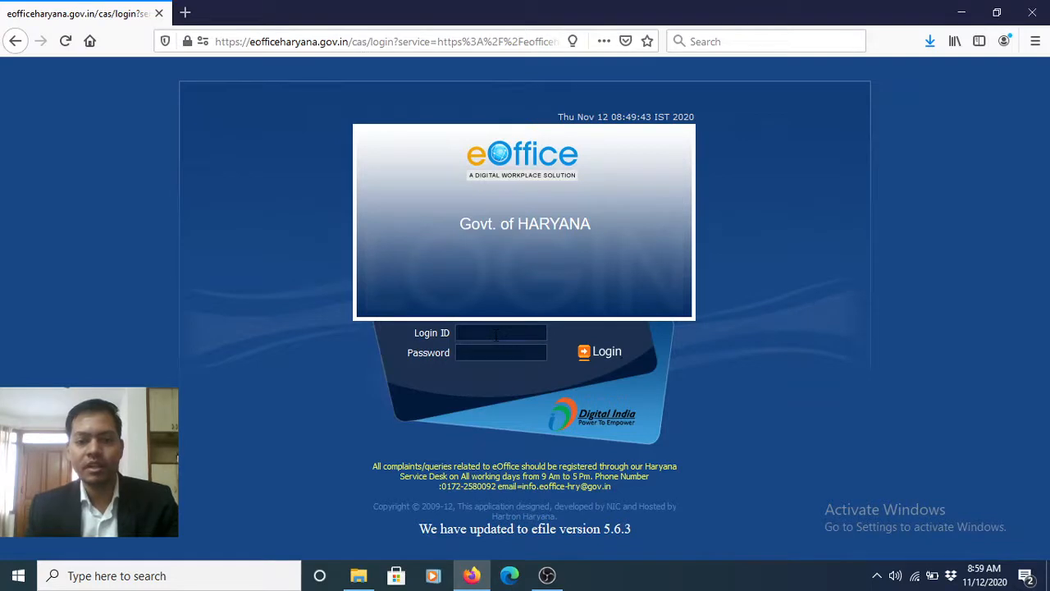
left_click(495, 334)
key("Down")
key("Down")
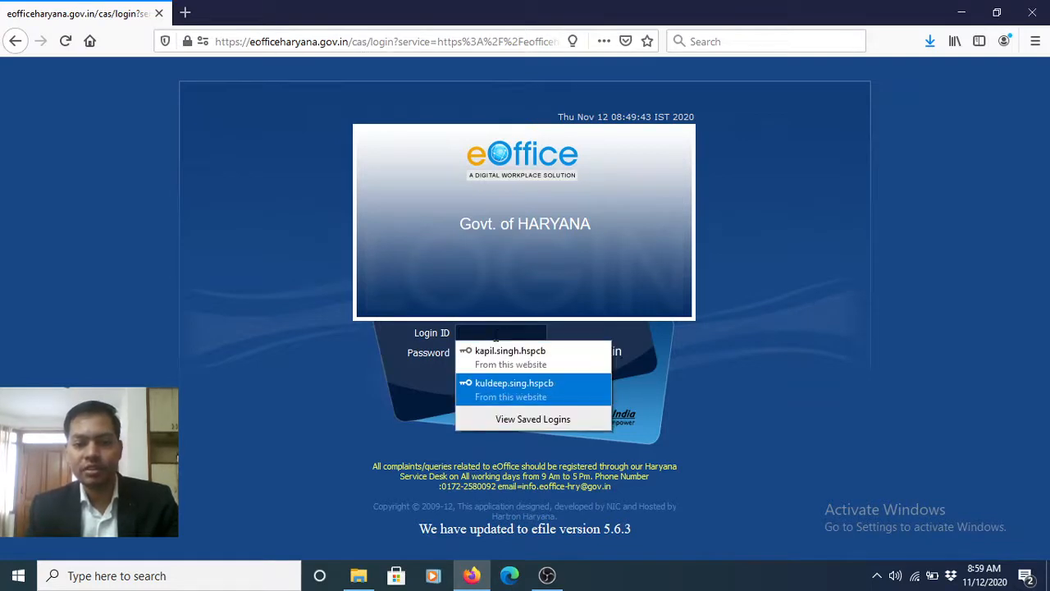
key("Return")
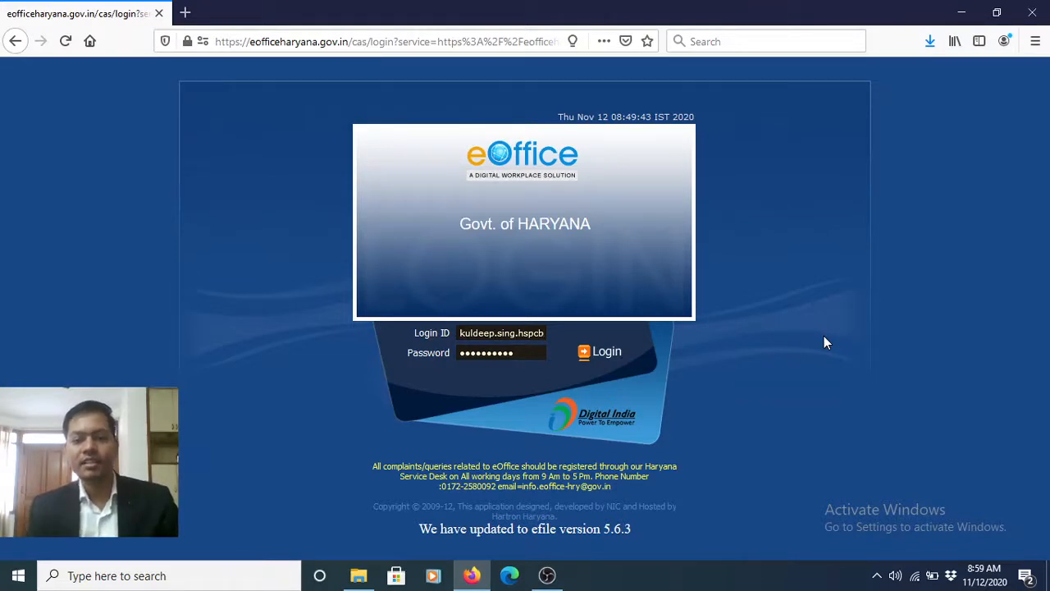
left_click(603, 353)
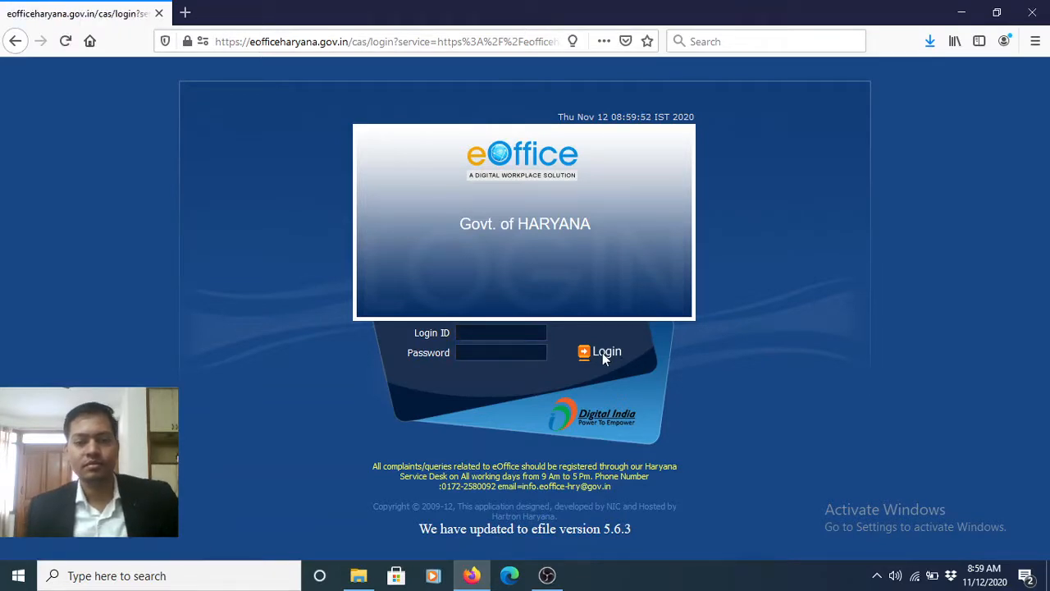
- Sign in to the Haryana eOffice portal by filling the login ID and password from the second saved account
left_click(499, 333)
left_click(517, 384)
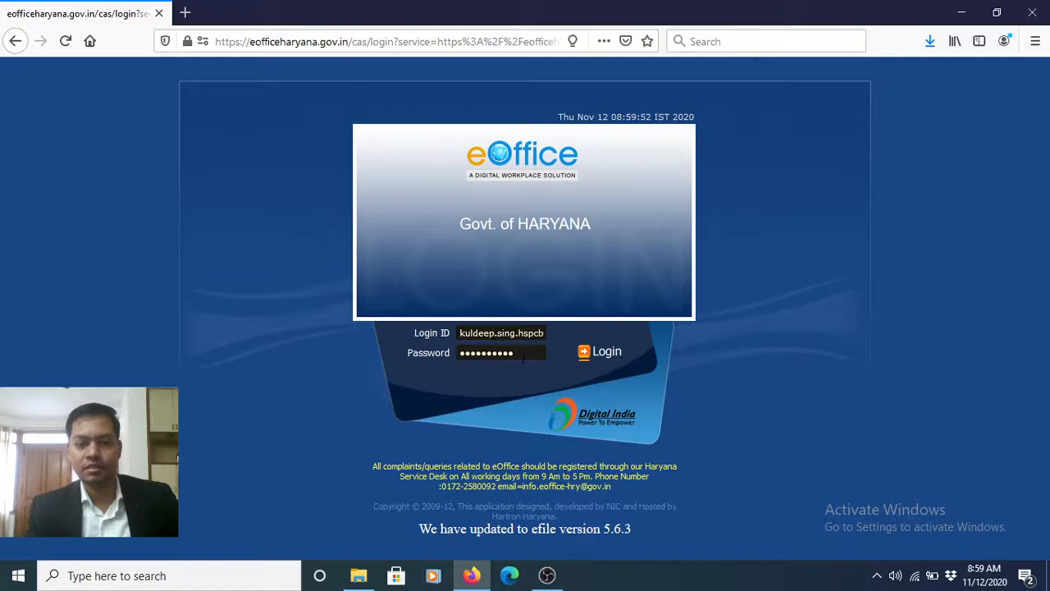
left_click(607, 353)
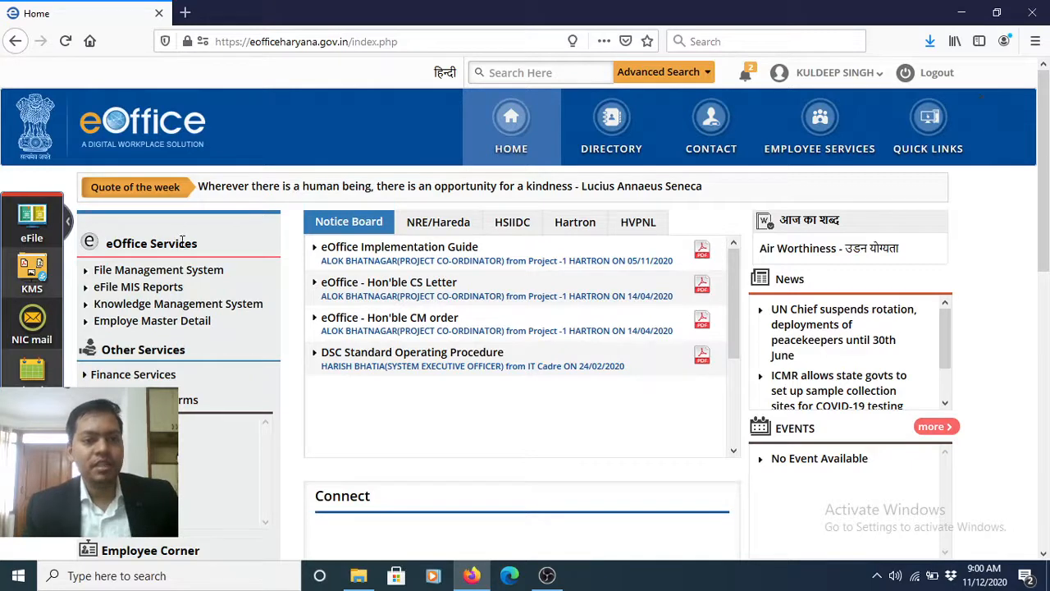
- Open the File Management System and start creating a new electronic file
left_click(187, 273)
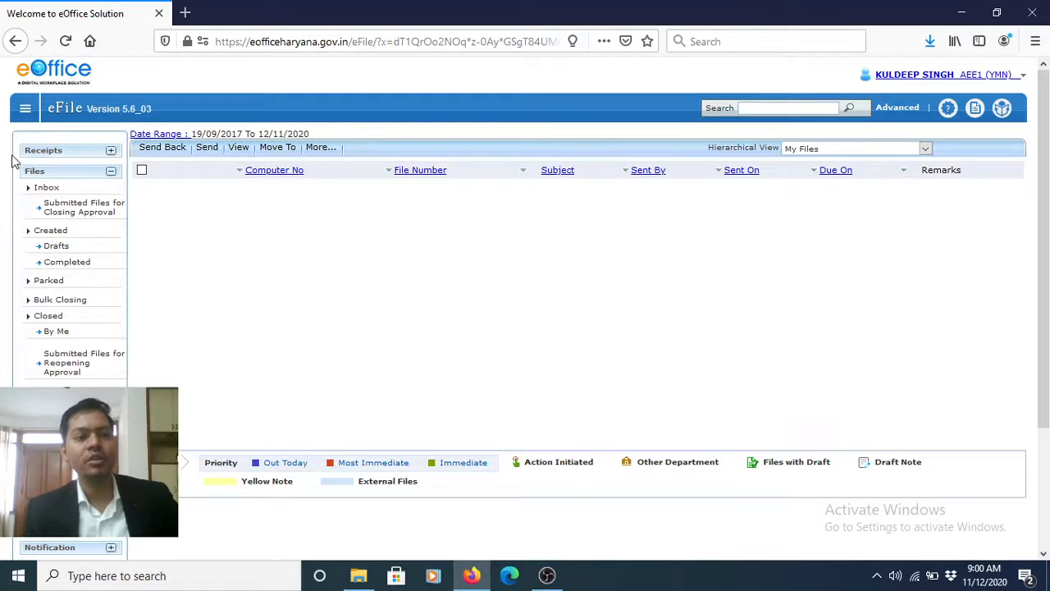
double_click(4, 203)
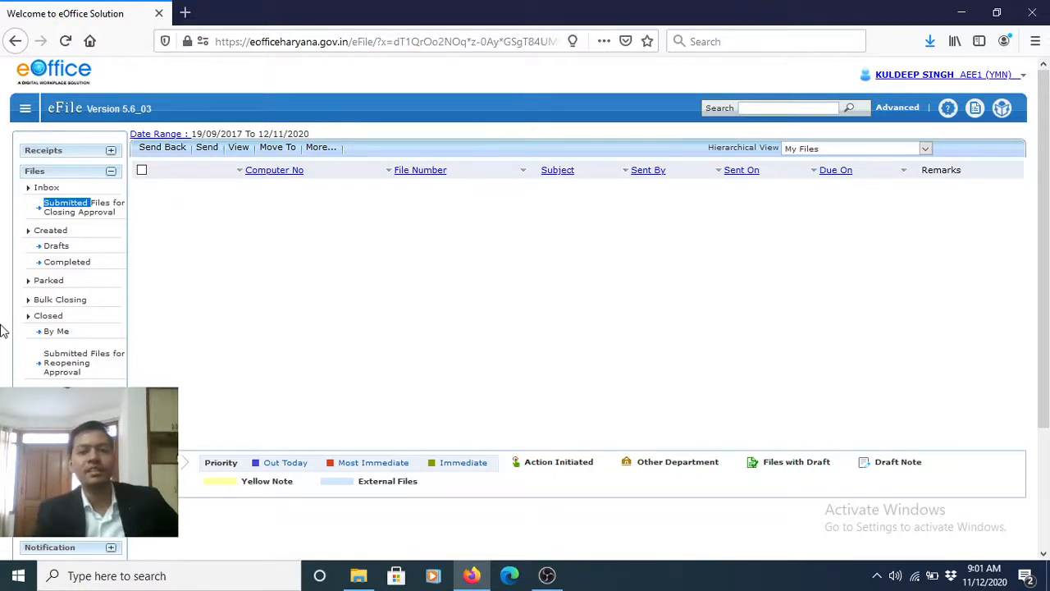
left_click(3, 351)
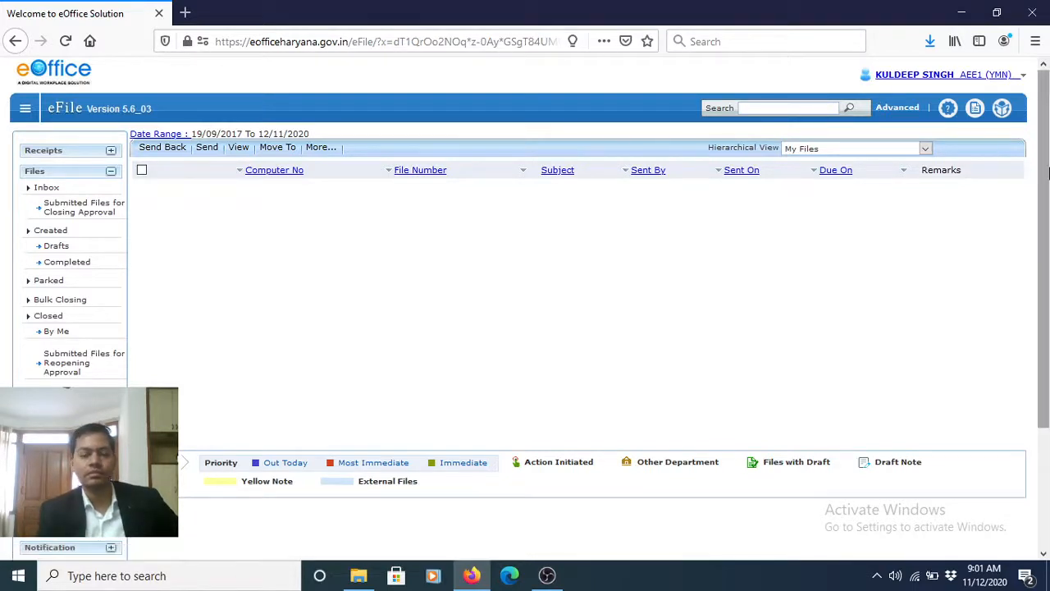
left_click_drag(1046, 186, 1049, 229)
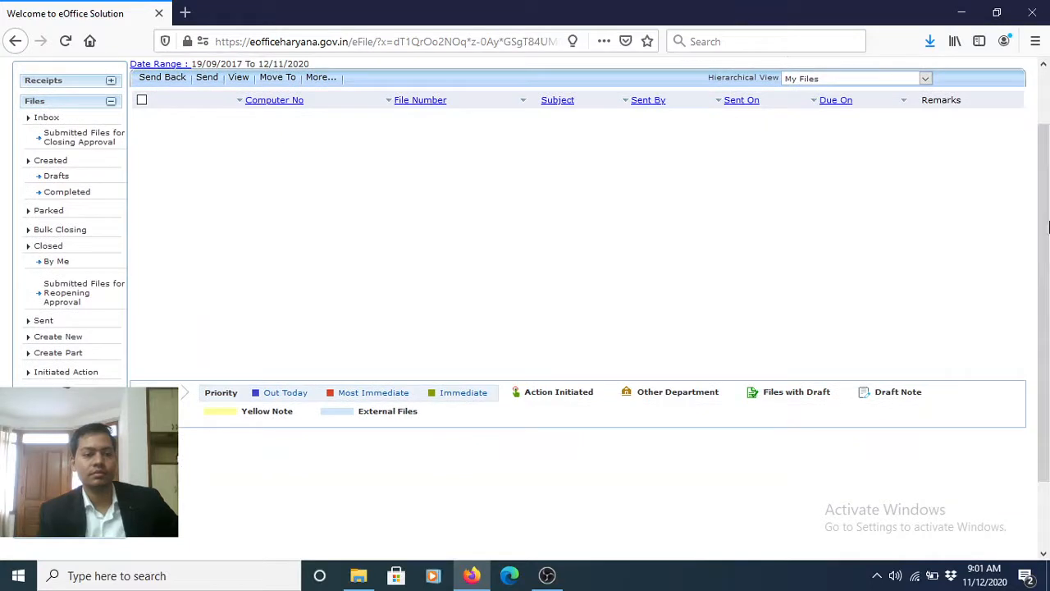
left_click(59, 338)
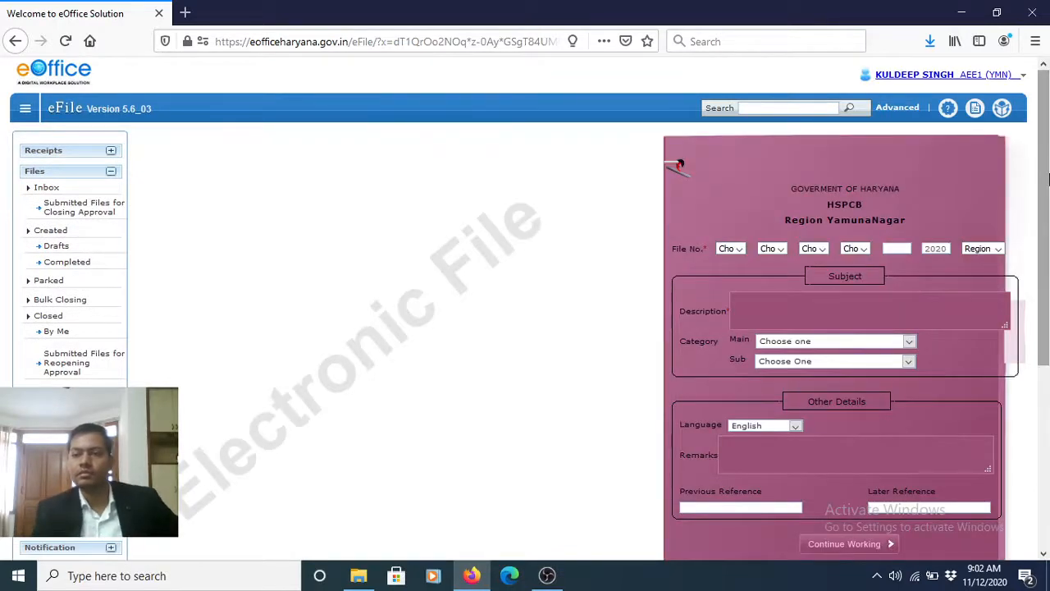
- Set the file number heads to HSPCB - Haryana State Pollution Control Board, 18 - Regional Office Yamunanagar and 001 - Consent Management
left_click_drag(1047, 178, 1047, 214)
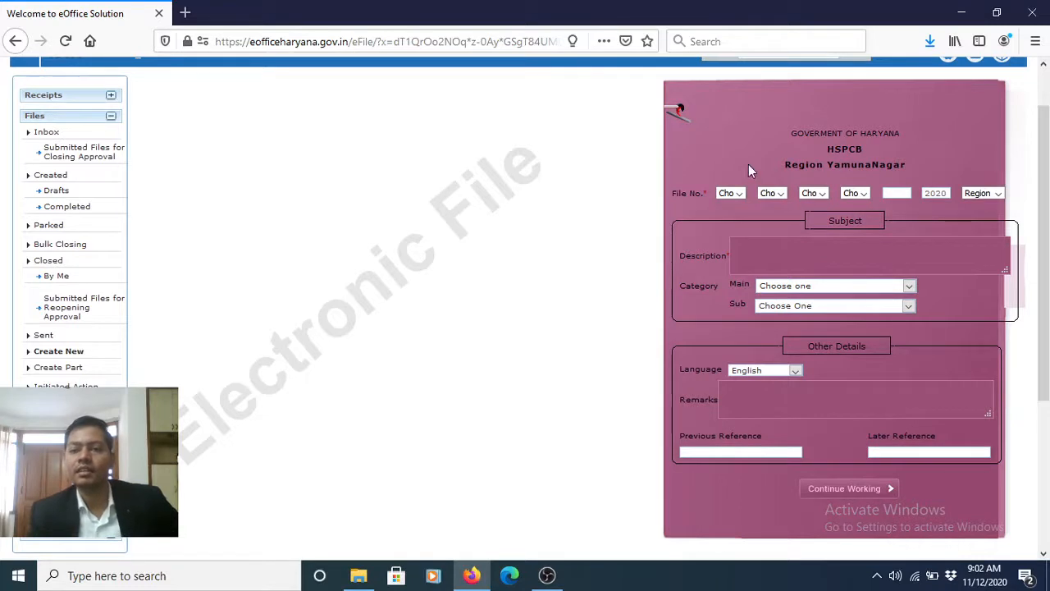
left_click(730, 193)
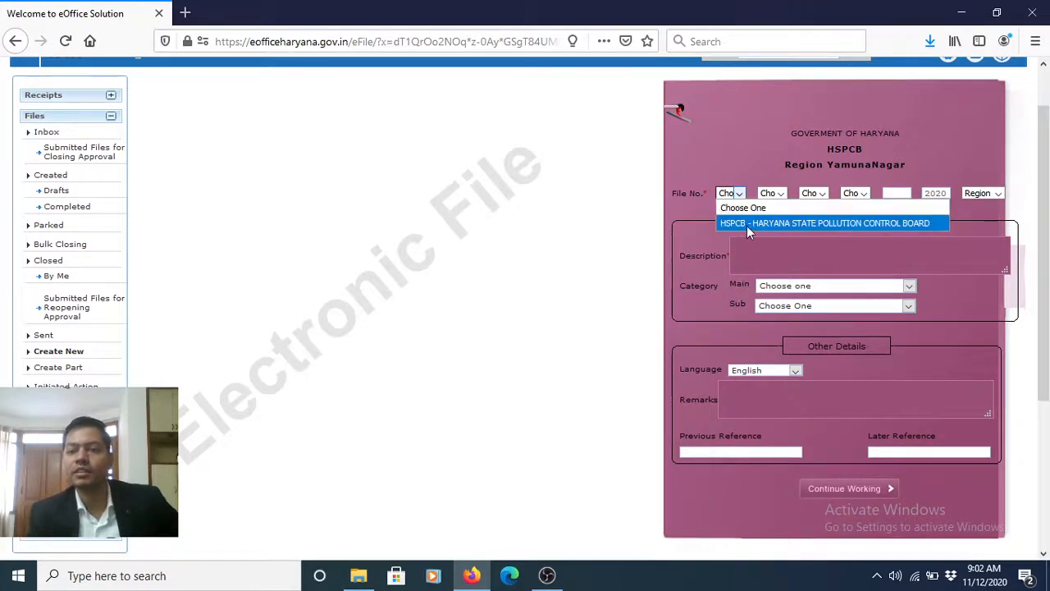
left_click(747, 224)
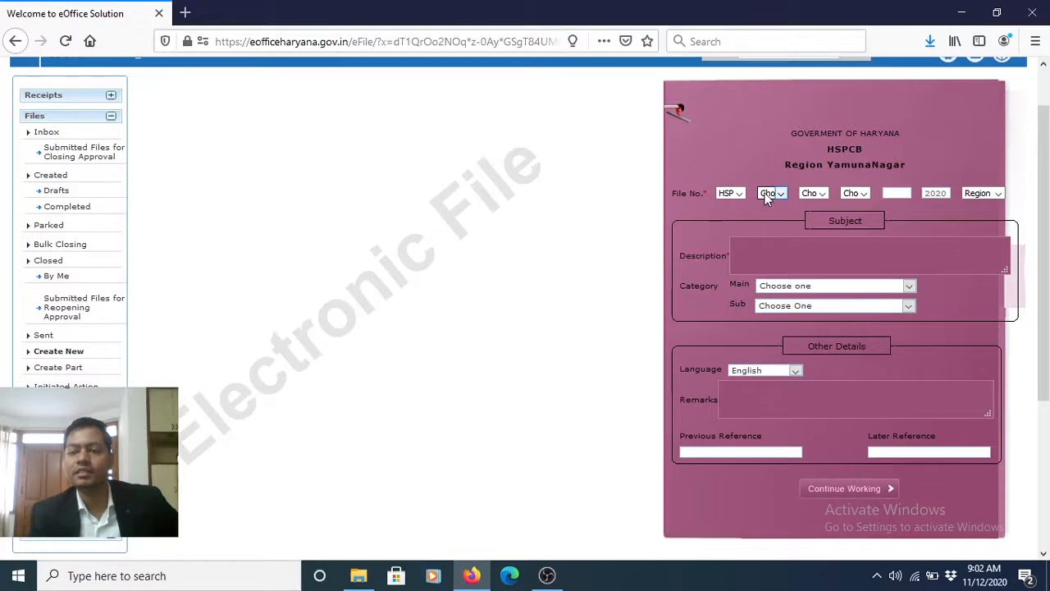
left_click(769, 194)
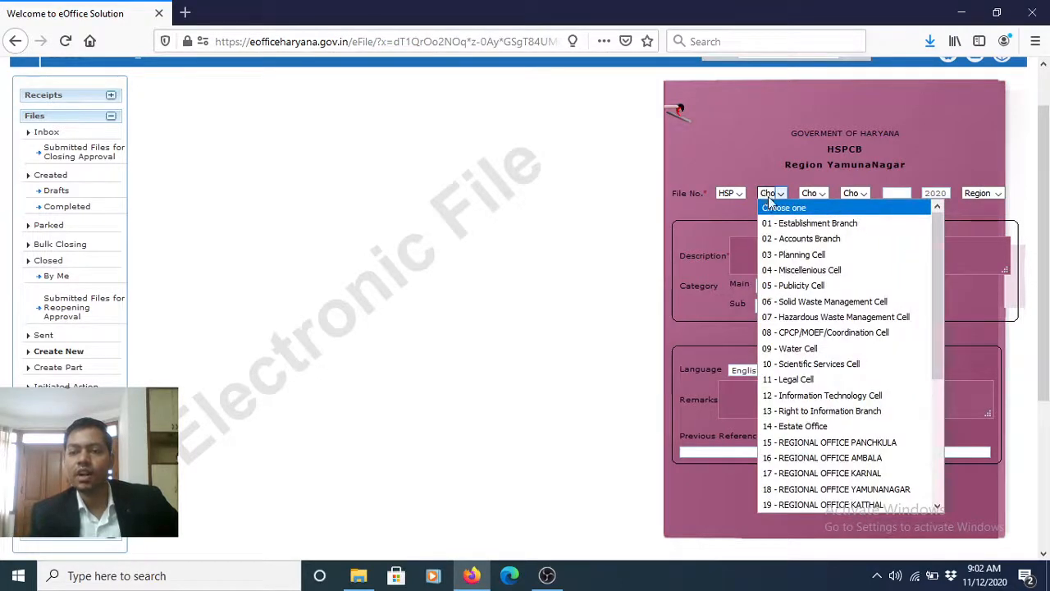
left_click_drag(934, 282, 917, 364)
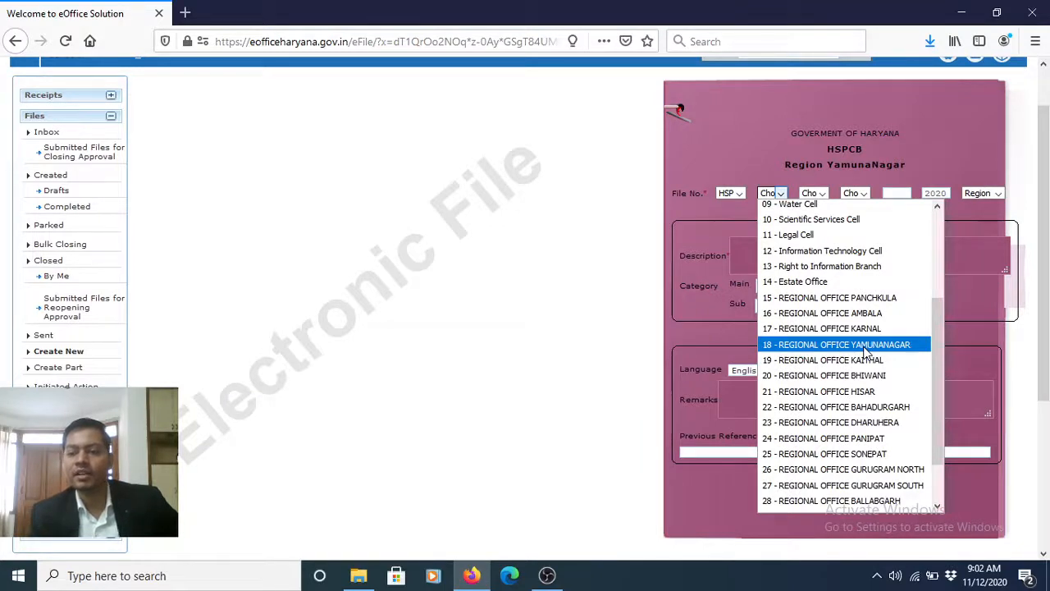
left_click(865, 348)
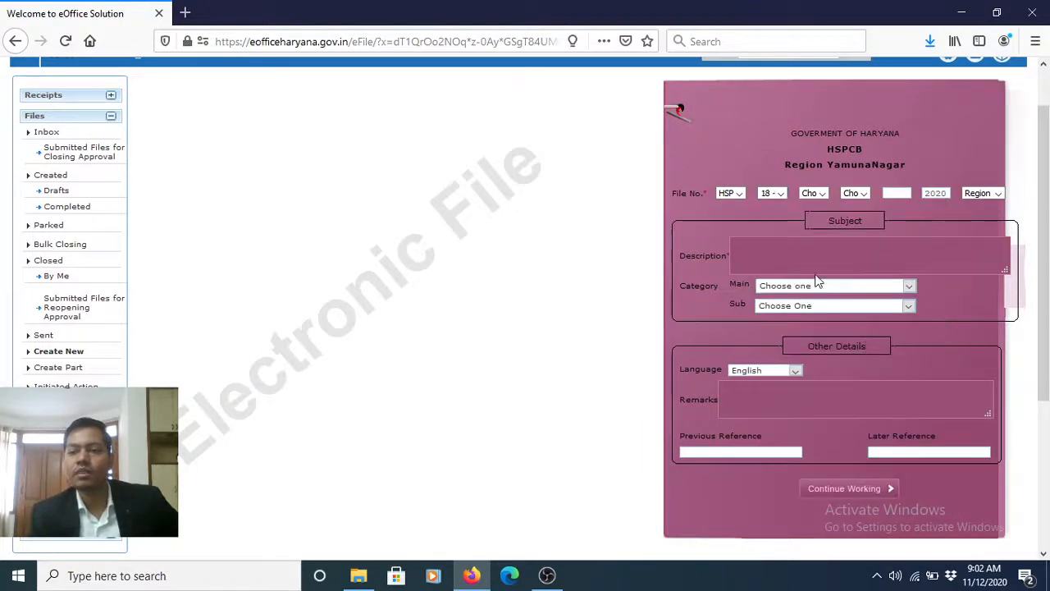
left_click(776, 195)
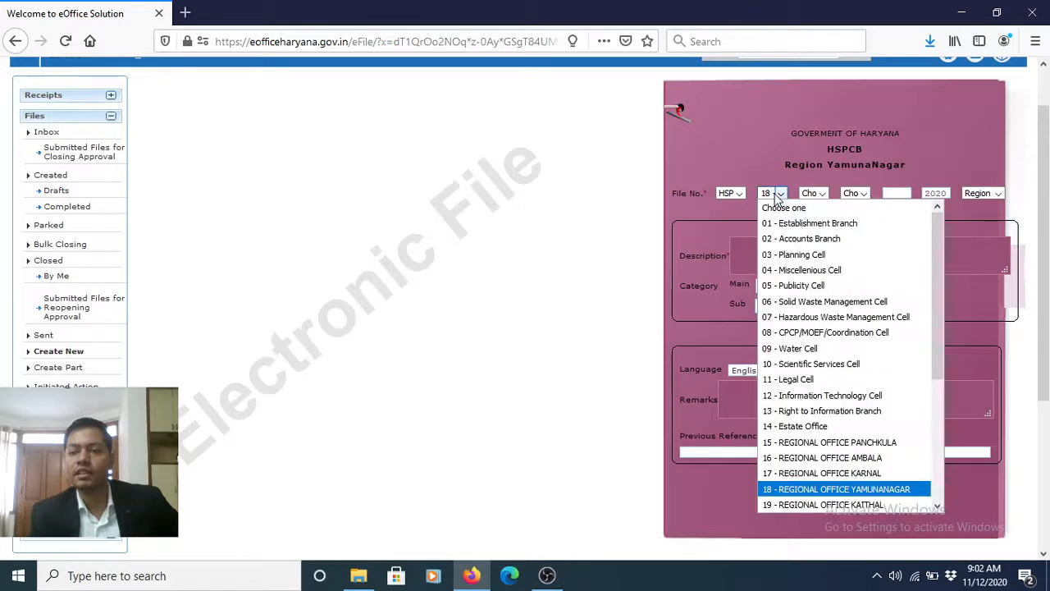
left_click(849, 492)
left_click(814, 194)
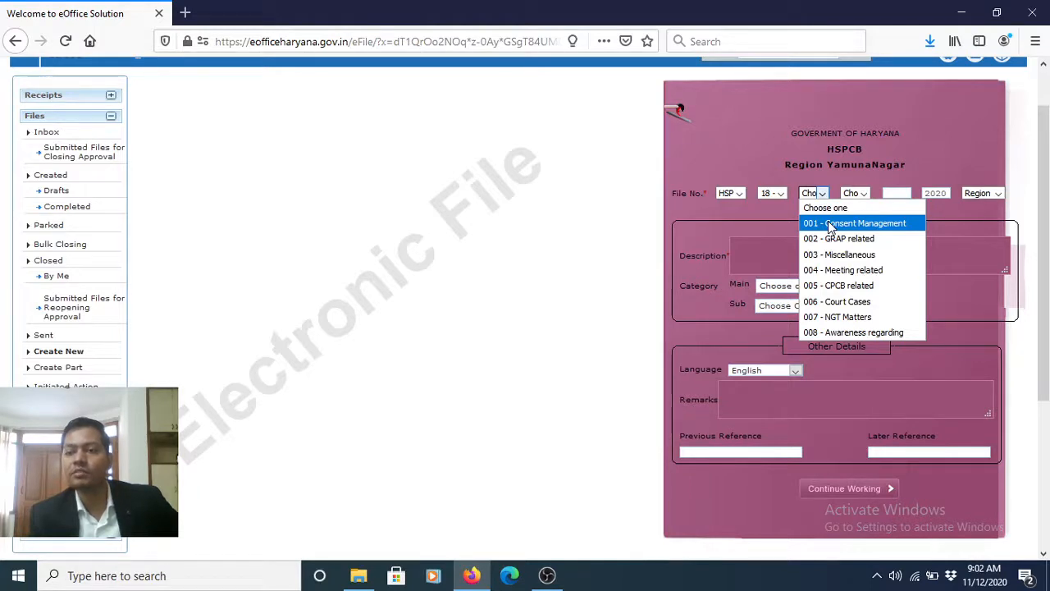
left_click(830, 224)
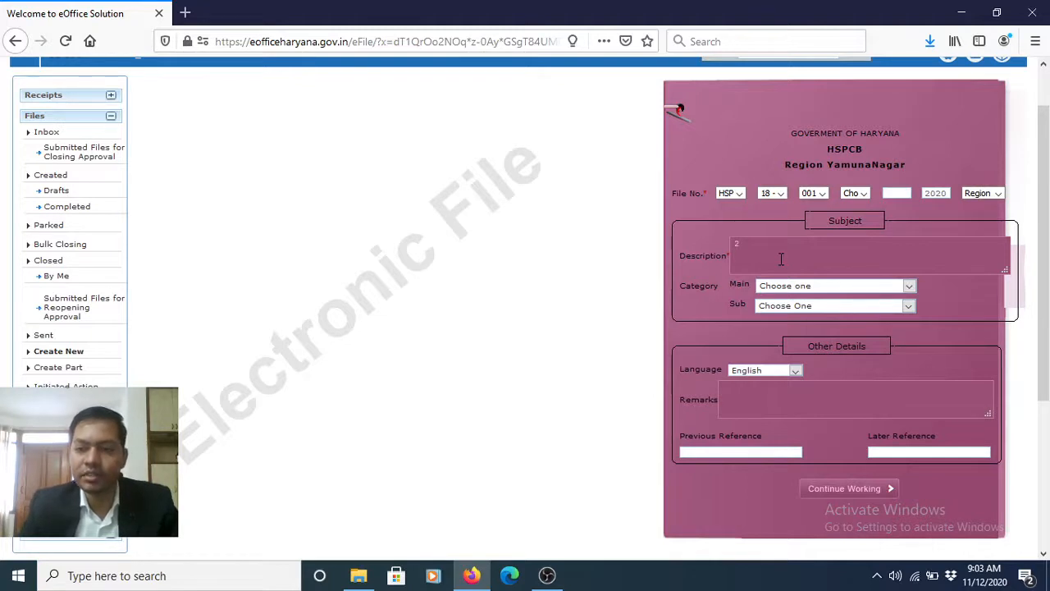
- Enter "25_Bhiwani_Unit's name_address" as the new file's subject description
type("5")
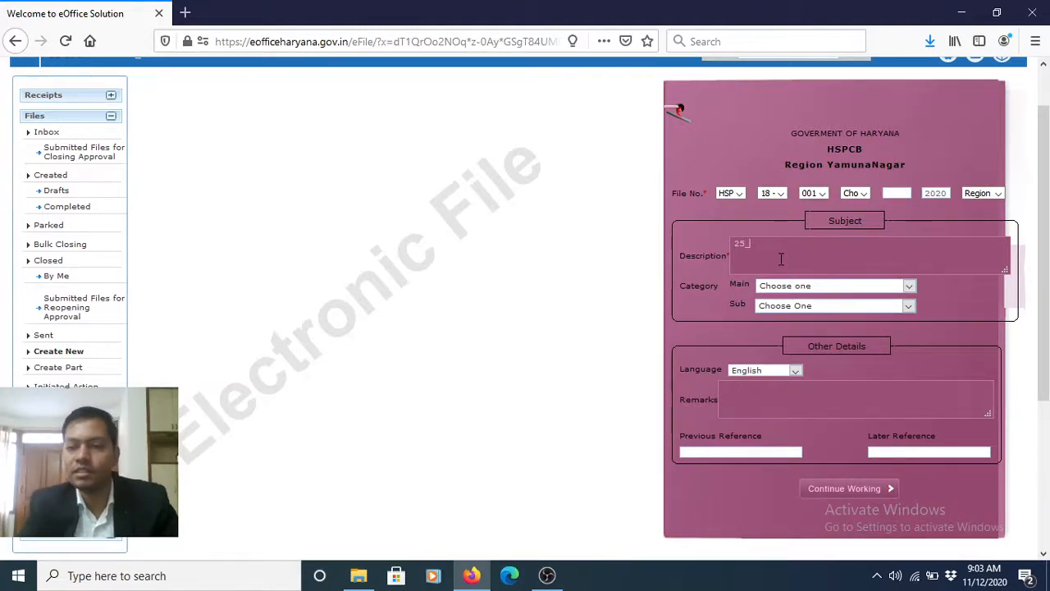
type("_")
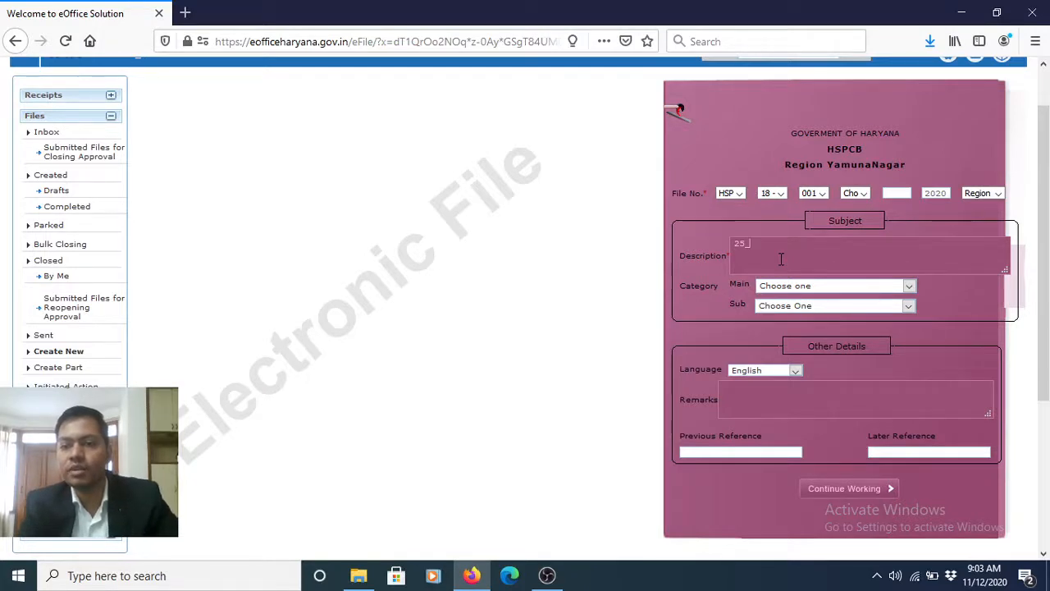
type("Bhiwan")
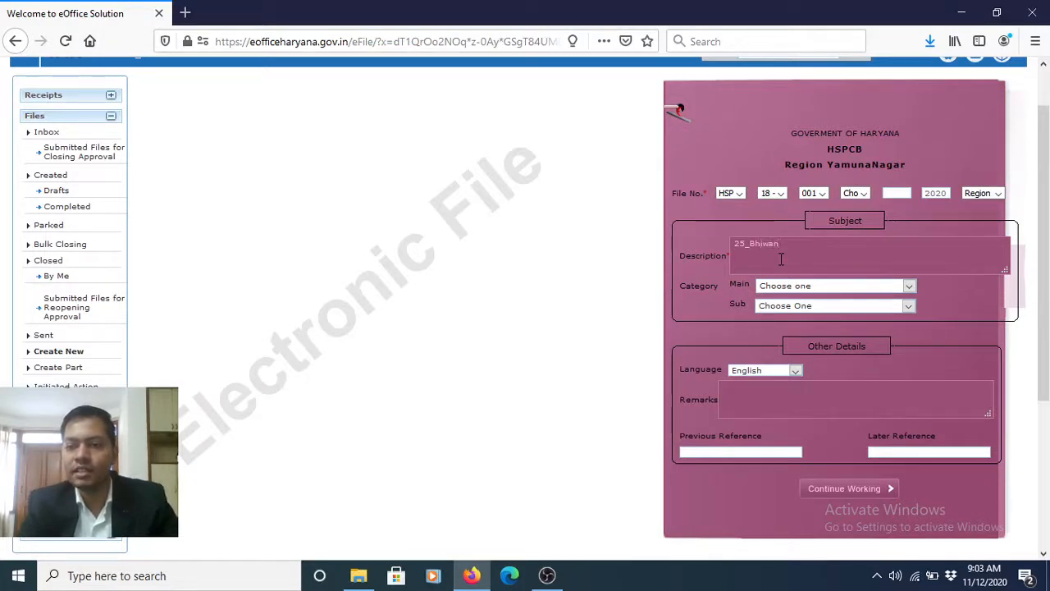
type("i")
type("_")
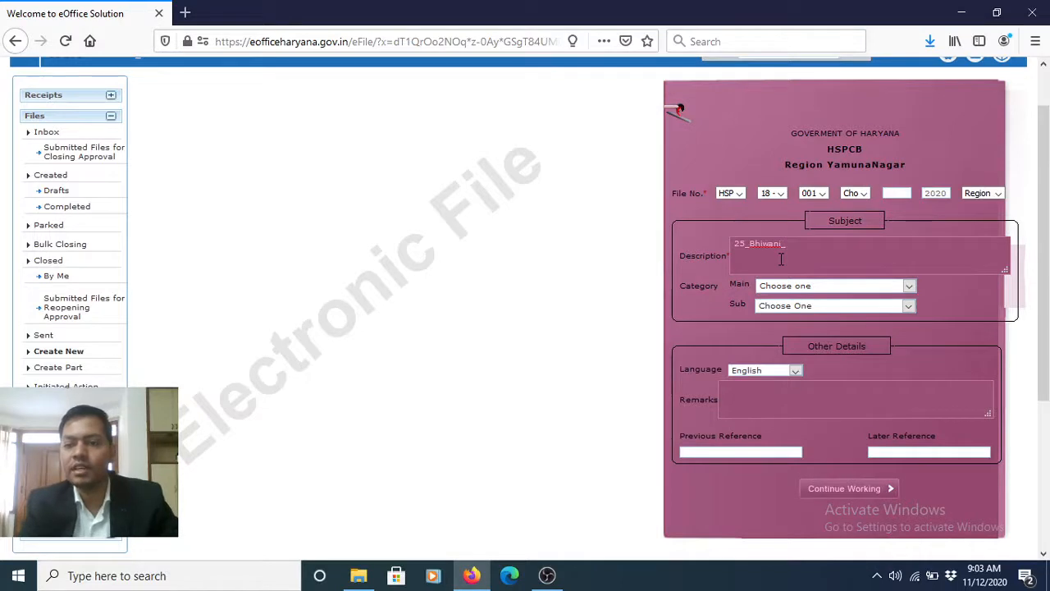
type("Unit's name")
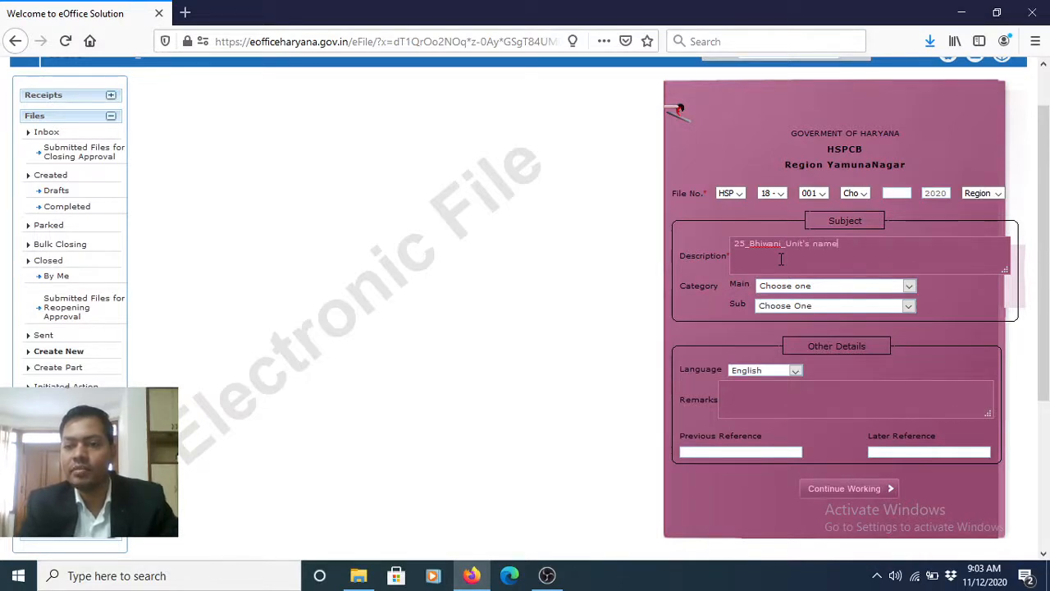
type("_address")
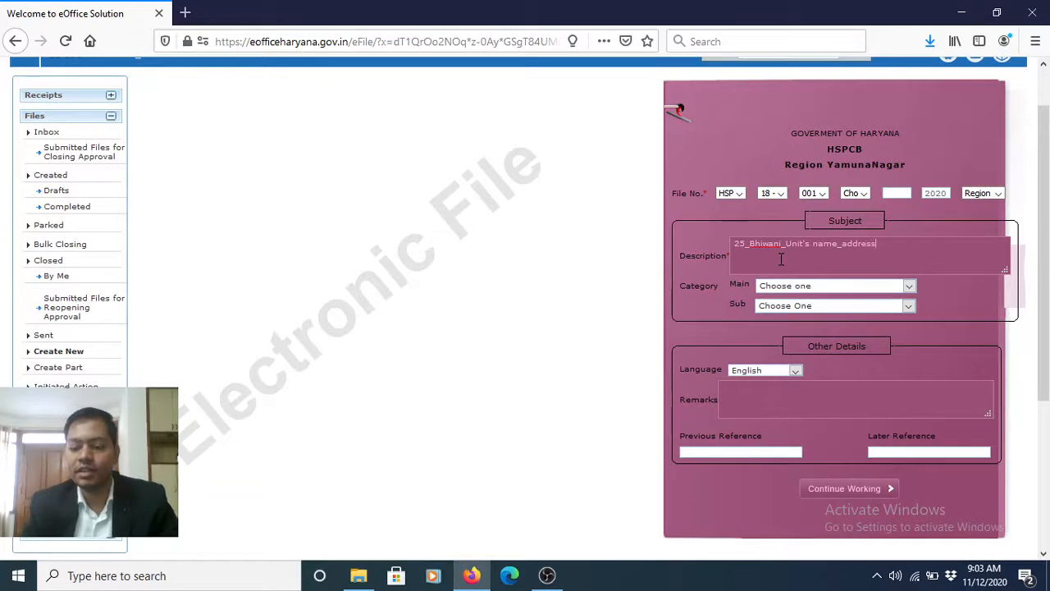
- Replace the whole subject description with "25_Unit name address_test file"
key("ctrl+a")
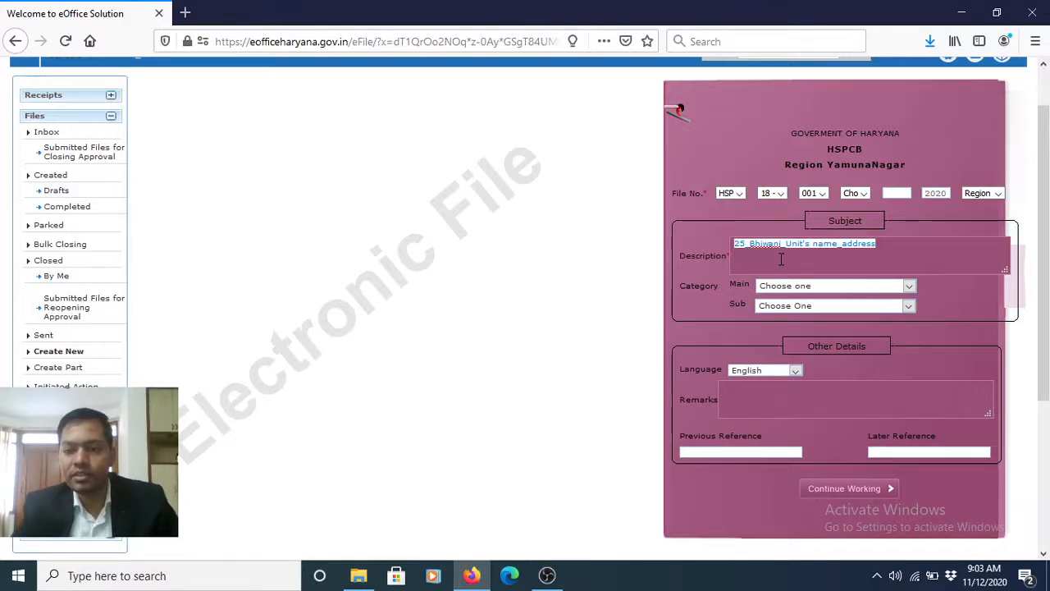
type("25")
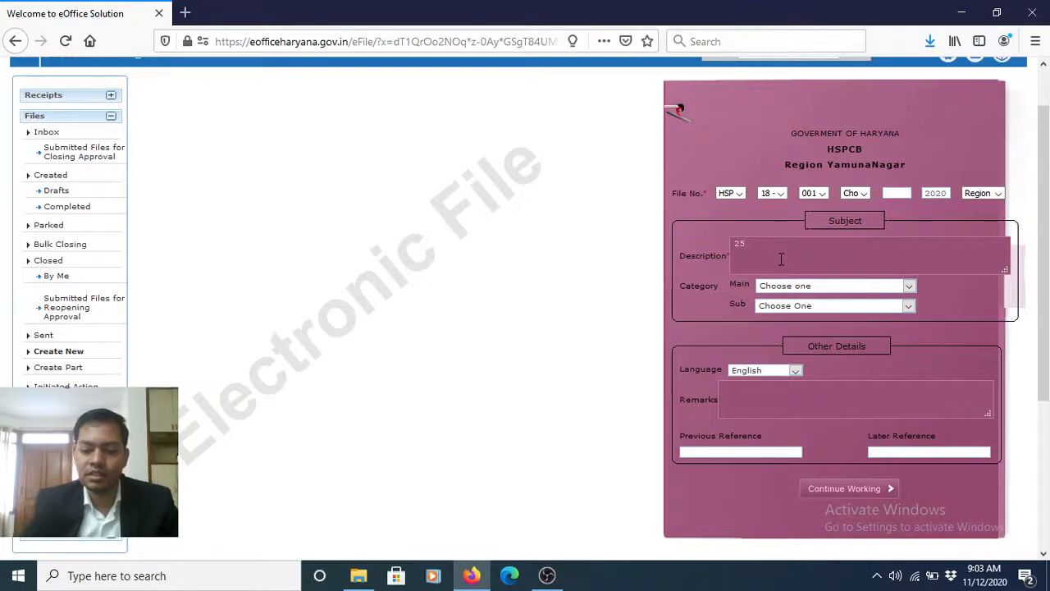
type("_")
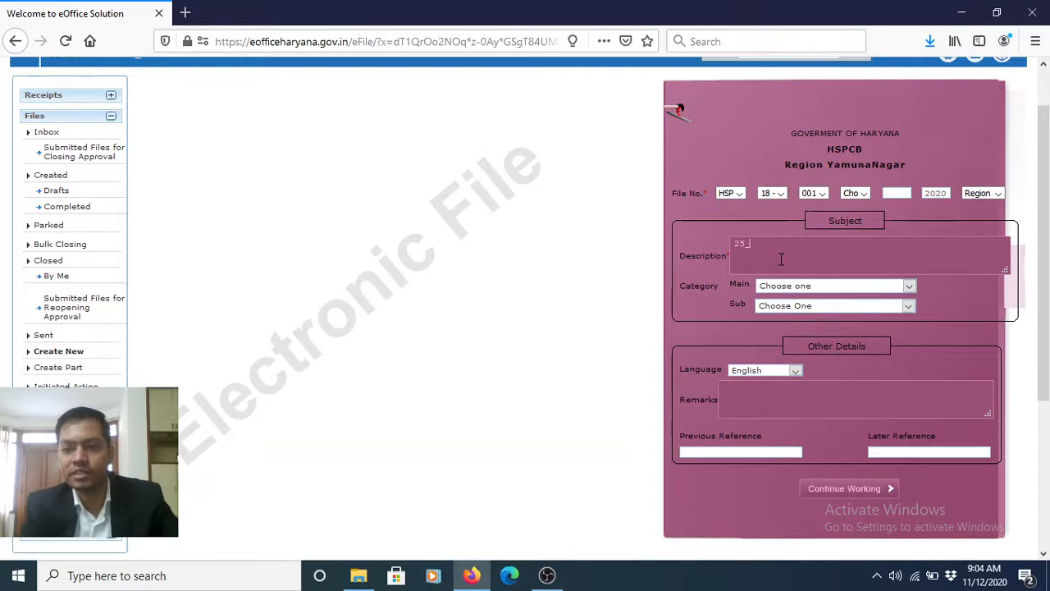
type("Un")
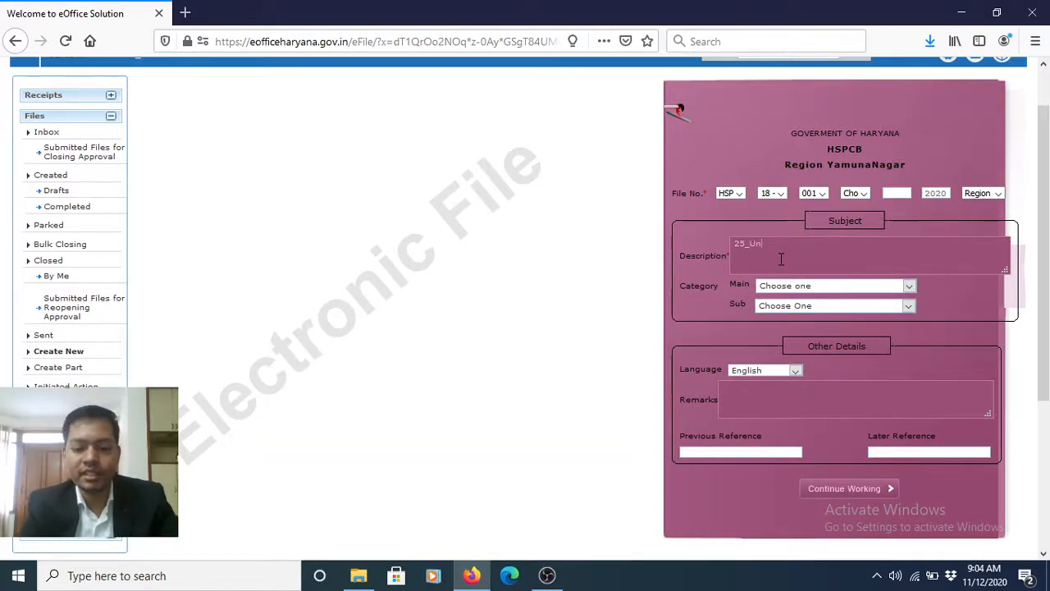
type("it name")
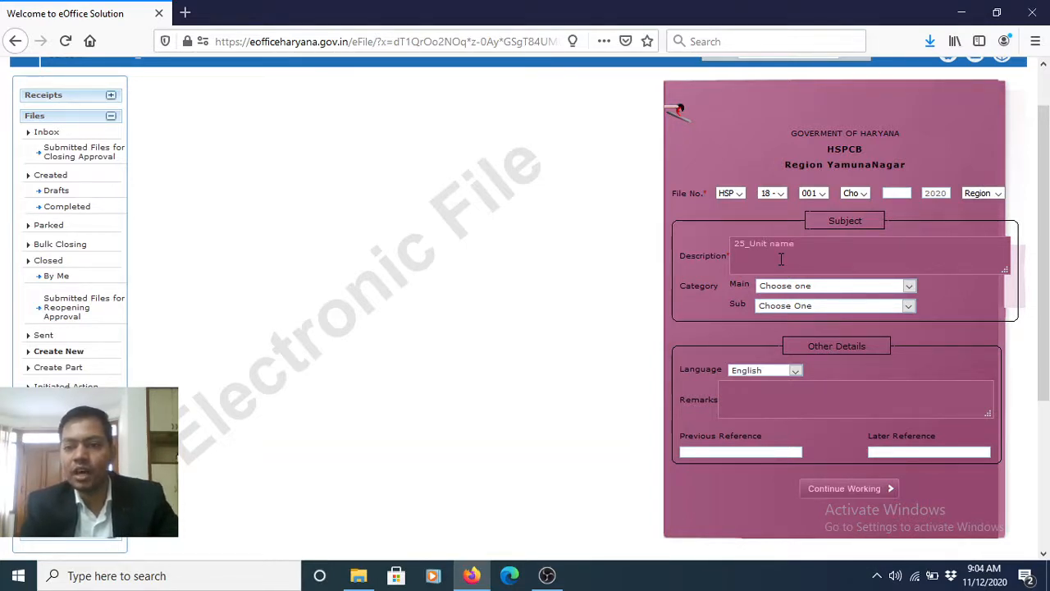
type(" address")
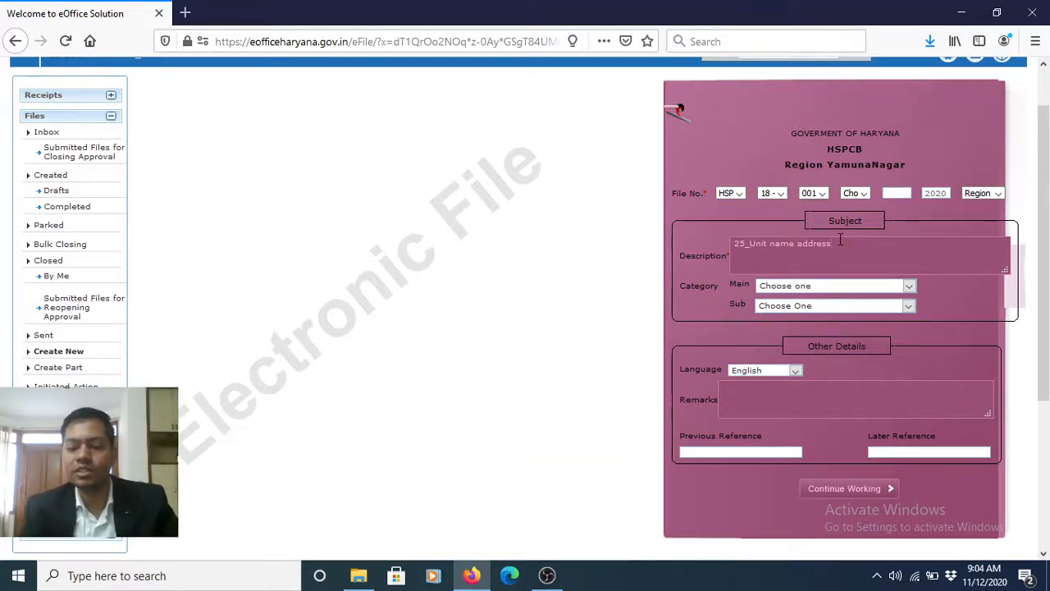
type("_test file")
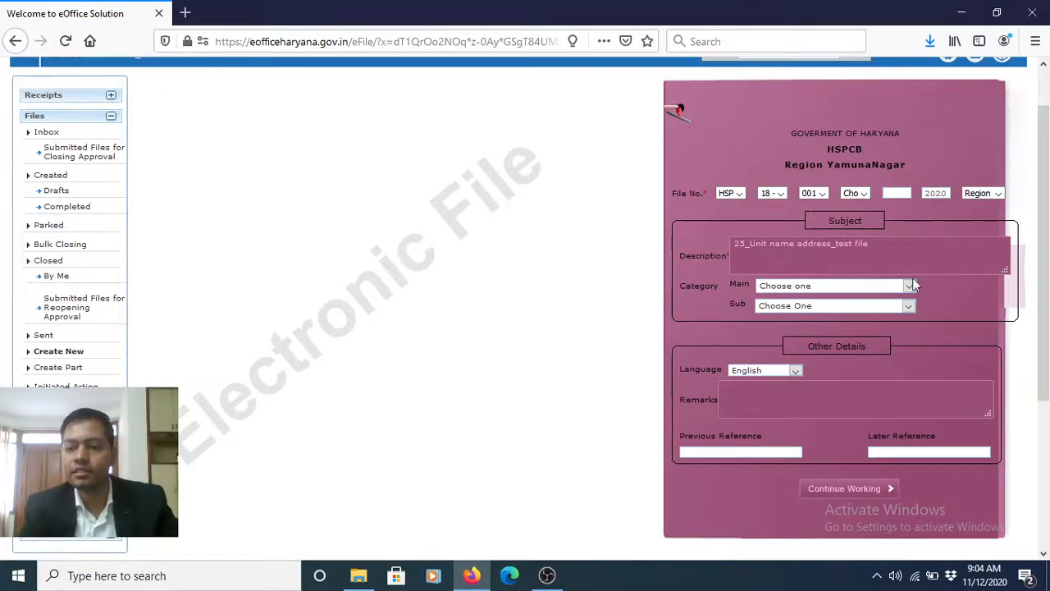
- Continue working with the new electronic file and confirm the generation of its final file number
scroll(810, 361, "down", 2)
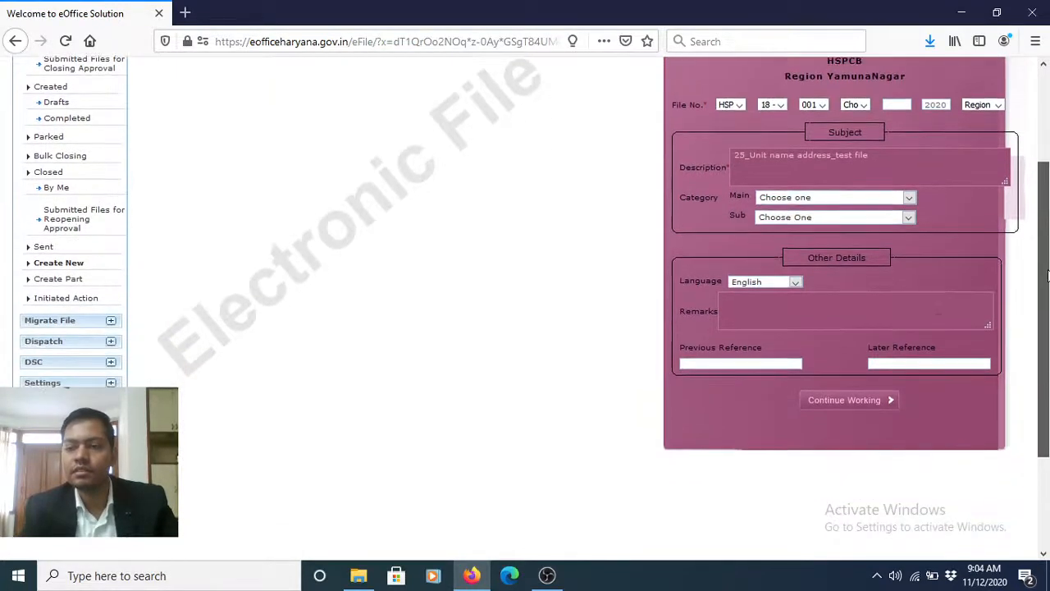
left_click(844, 402)
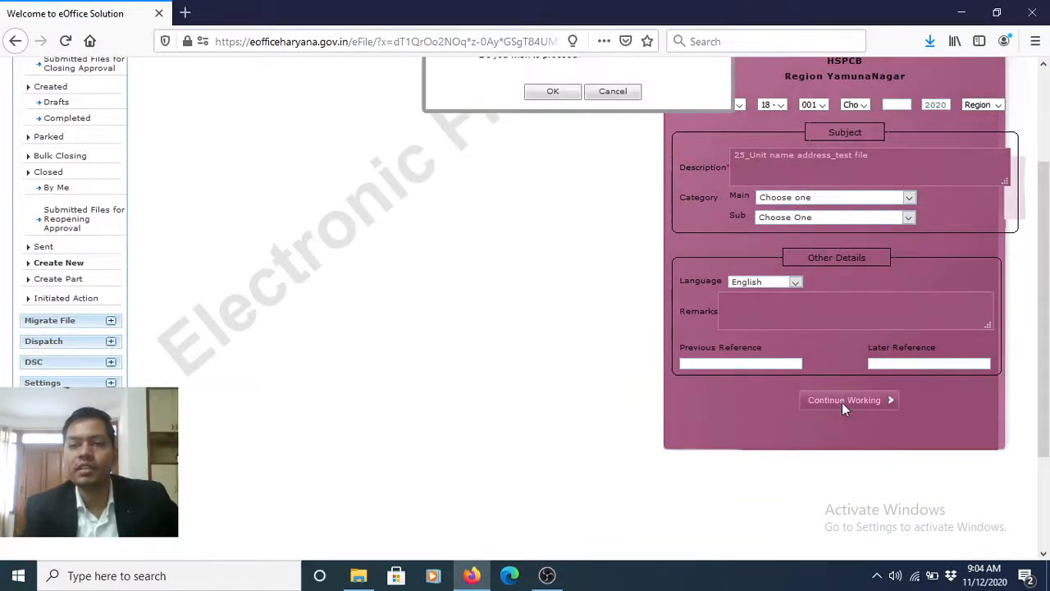
scroll(1046, 250, "up", 3)
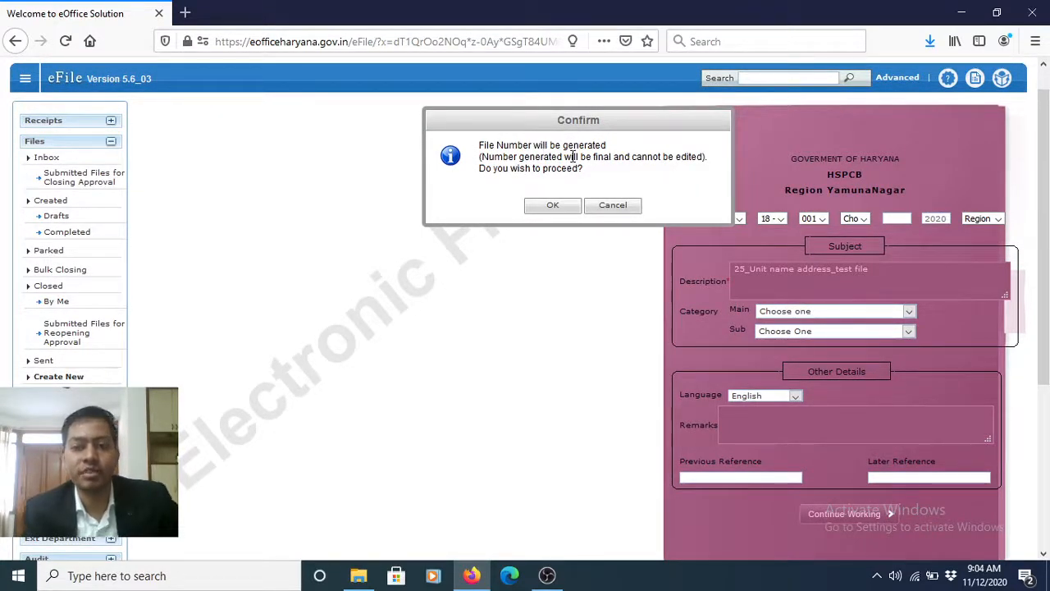
left_click(553, 209)
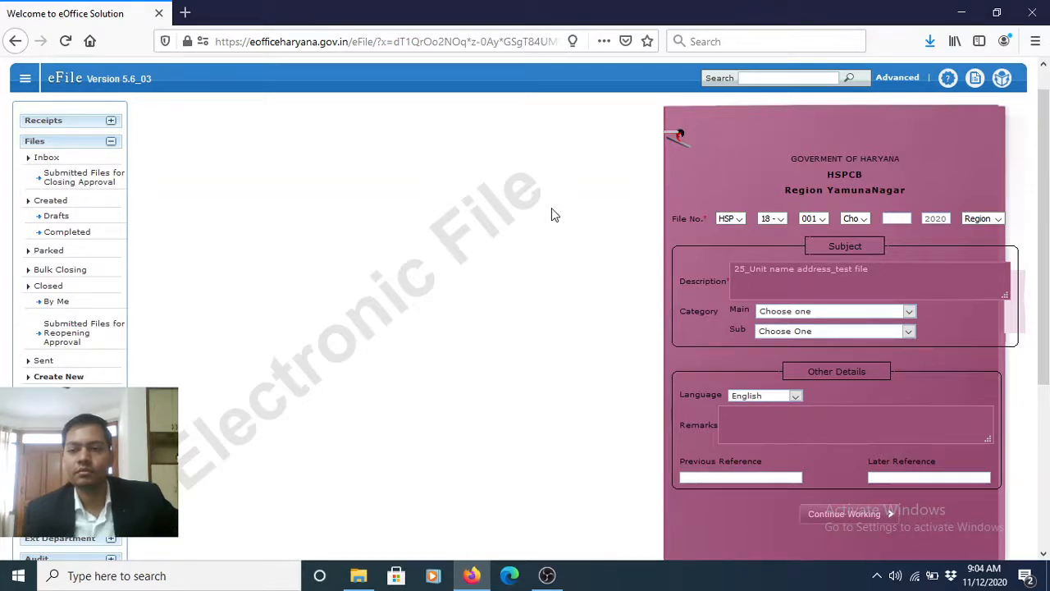
mouse_move(1048, 212)
left_mouse_down()
mouse_move(1049, 230)
mouse_move(1049, 212)
left_mouse_up()
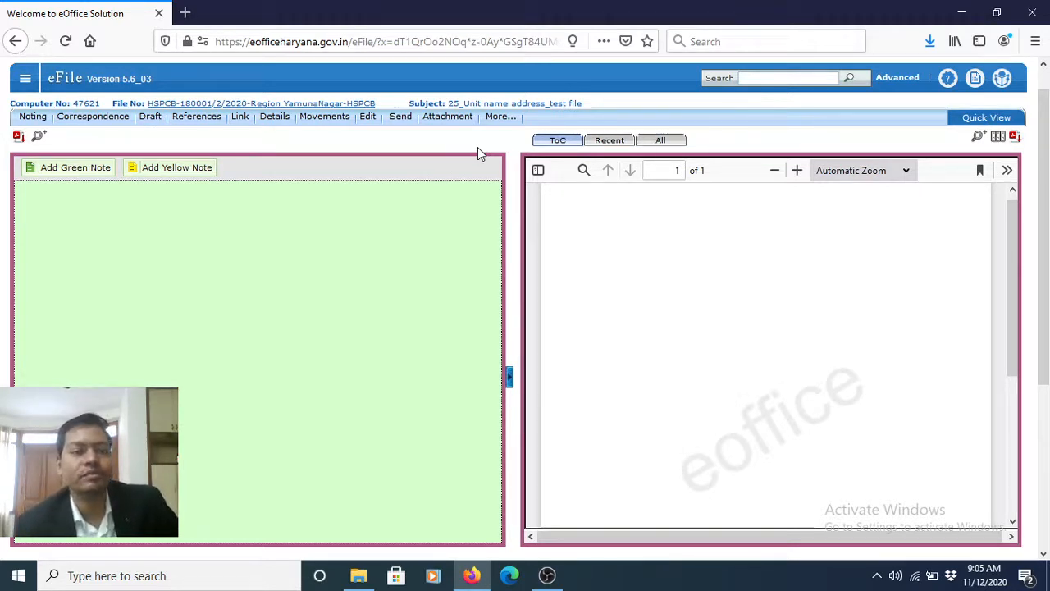
- Check the PDF files in the yamunanagar folder under Downloads in File Explorer, and return to the eFile page in Firefox
left_click(357, 577)
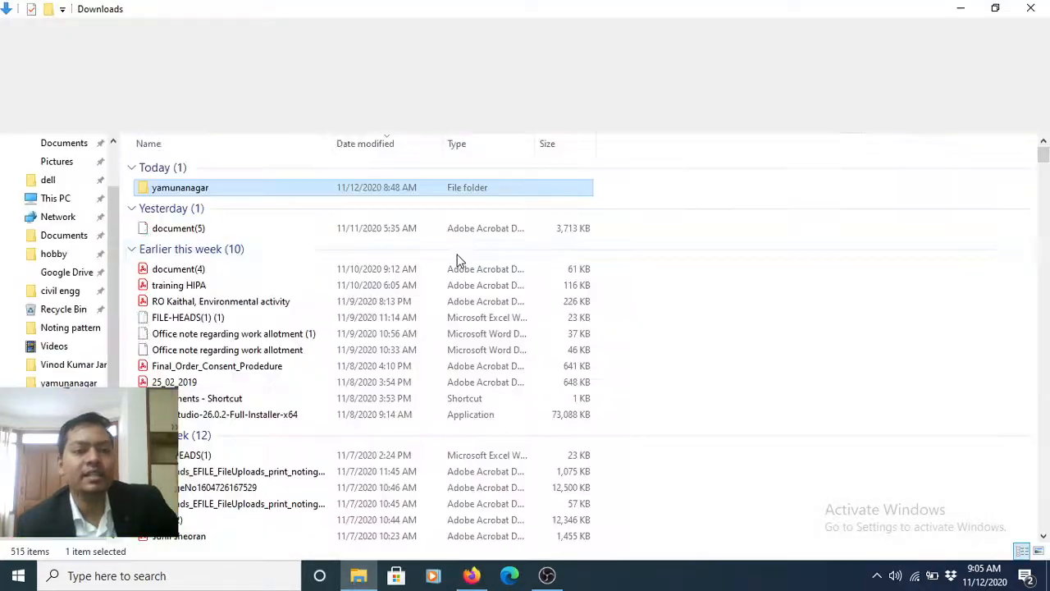
double_click(205, 189)
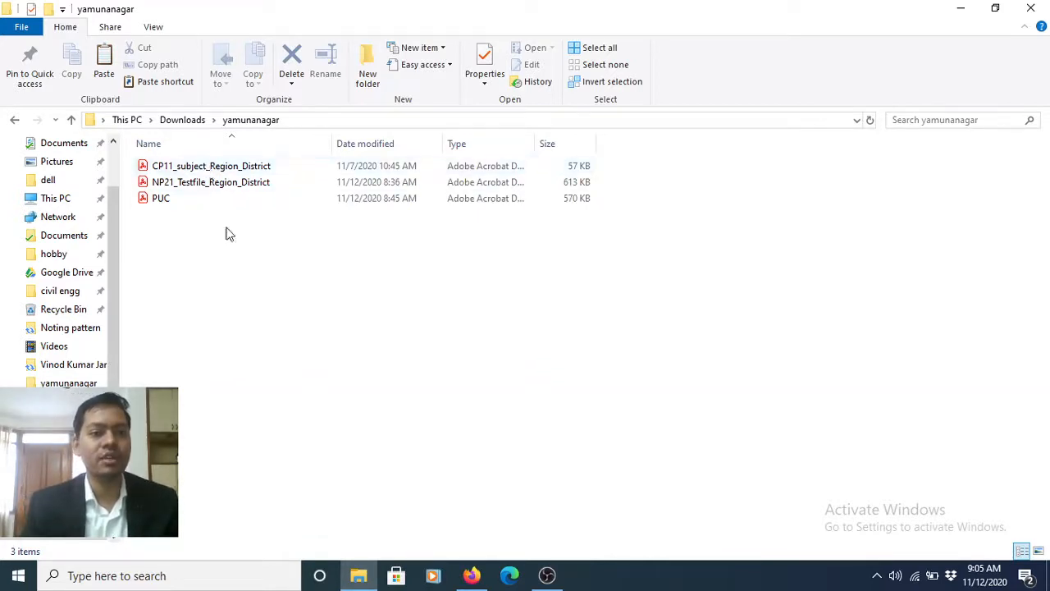
left_click(171, 166)
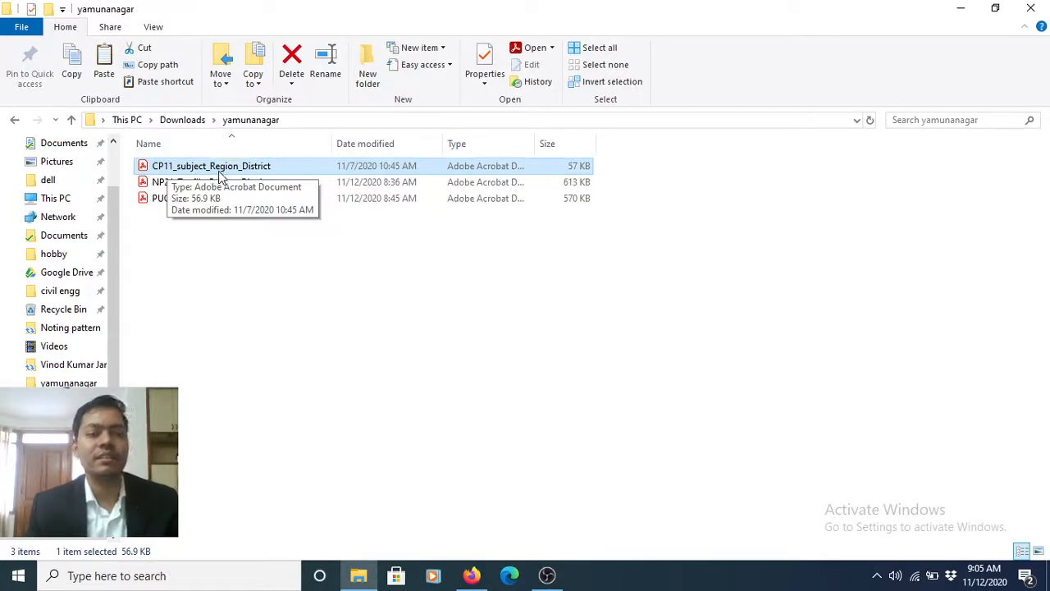
left_click(266, 309)
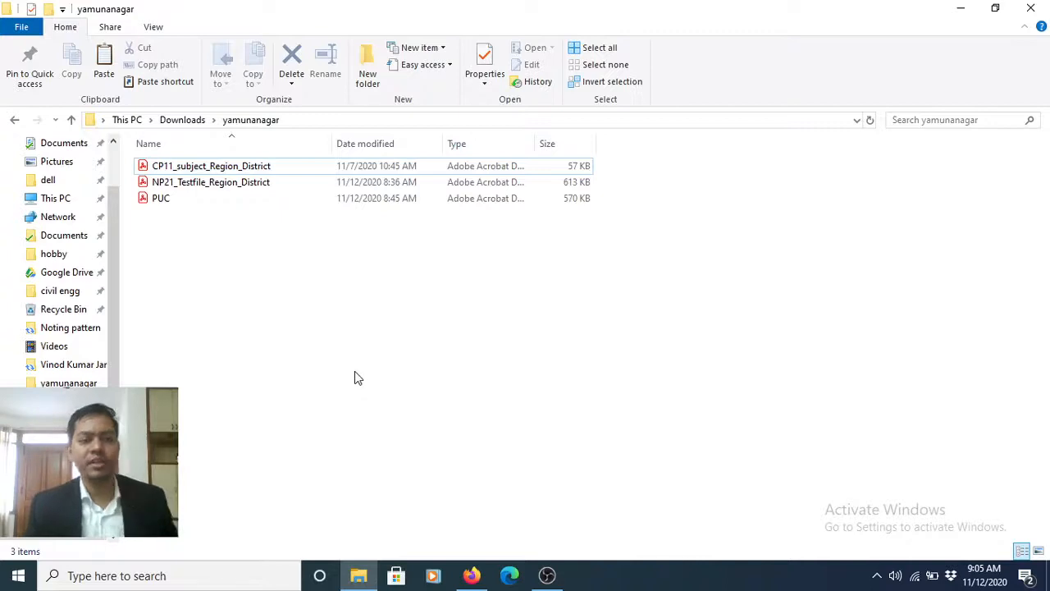
left_click(471, 576)
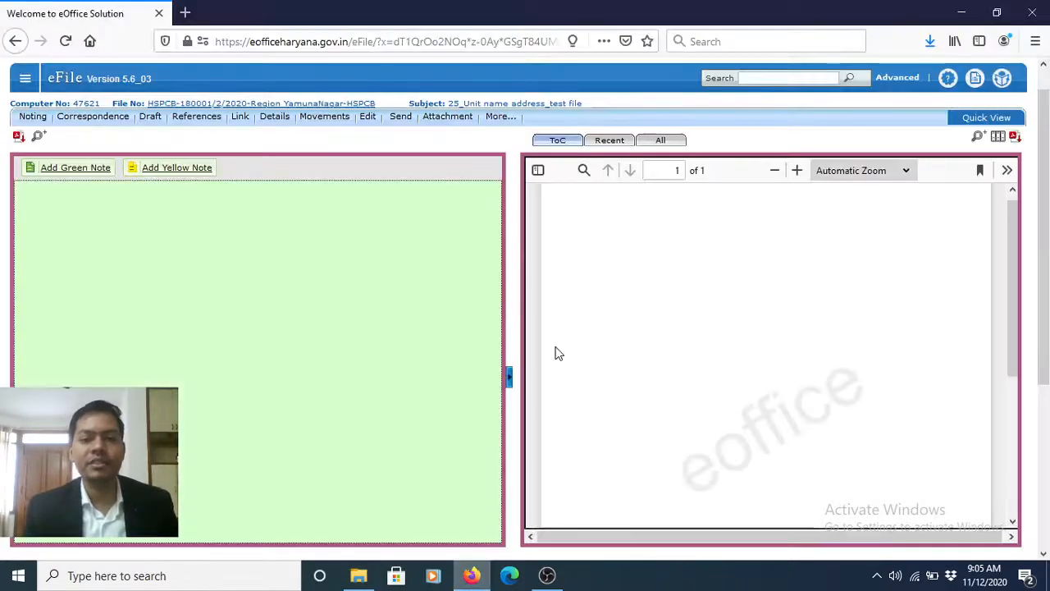
- Show the eFile navigation and open the Browse & Diarise form for a new receipt
left_click_drag(1044, 207, 1044, 245)
left_click_drag(1047, 196, 1048, 146)
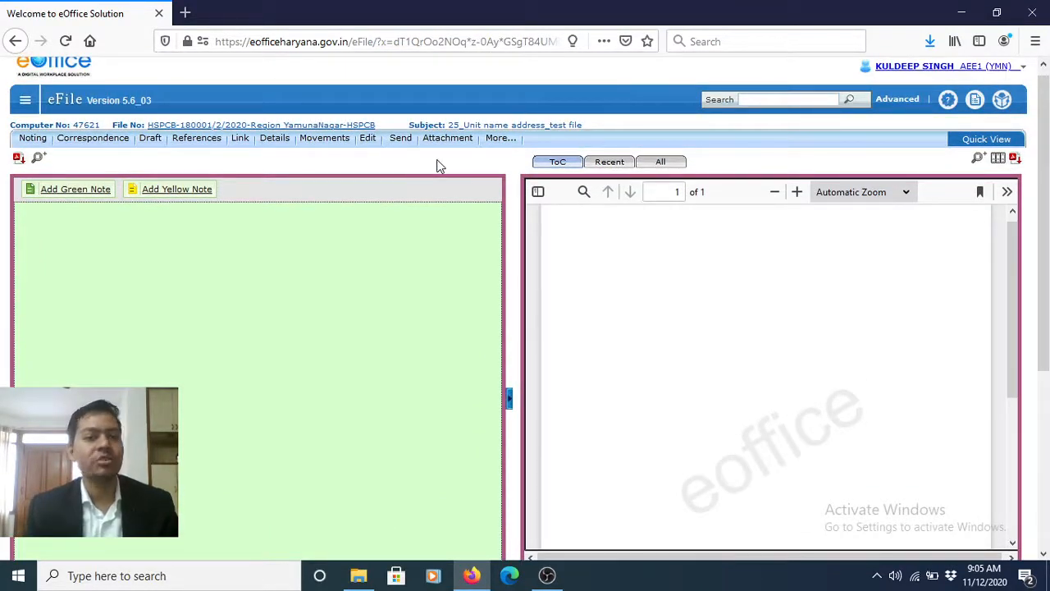
left_click(25, 101)
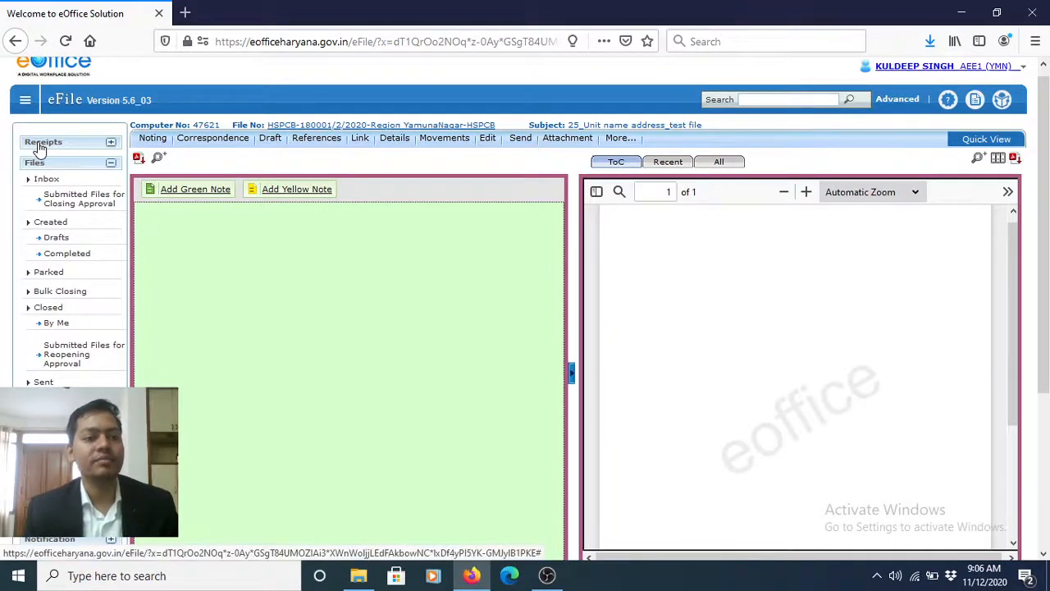
left_click(41, 143)
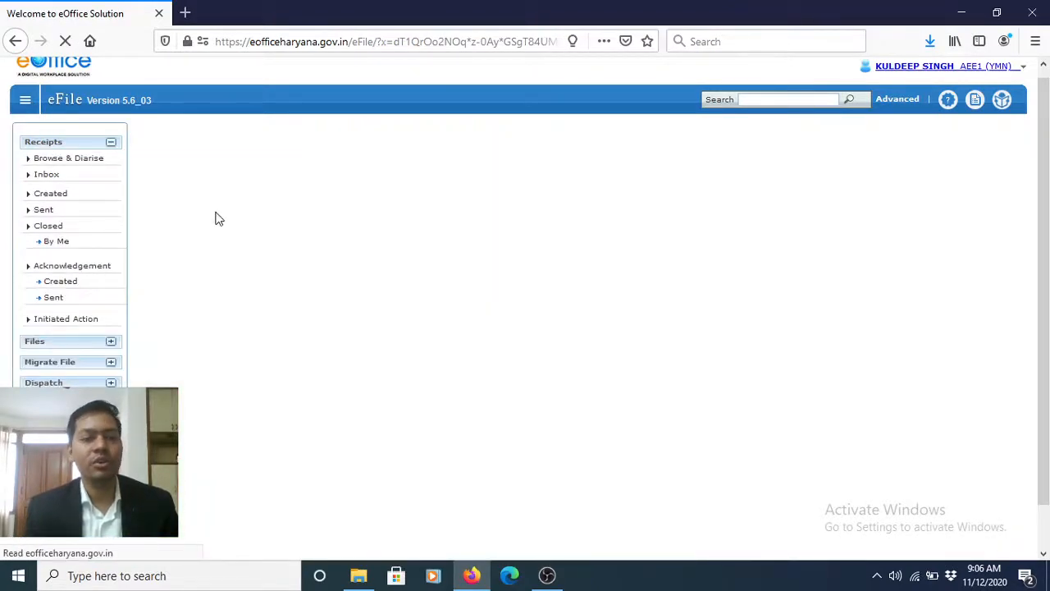
left_click(62, 160)
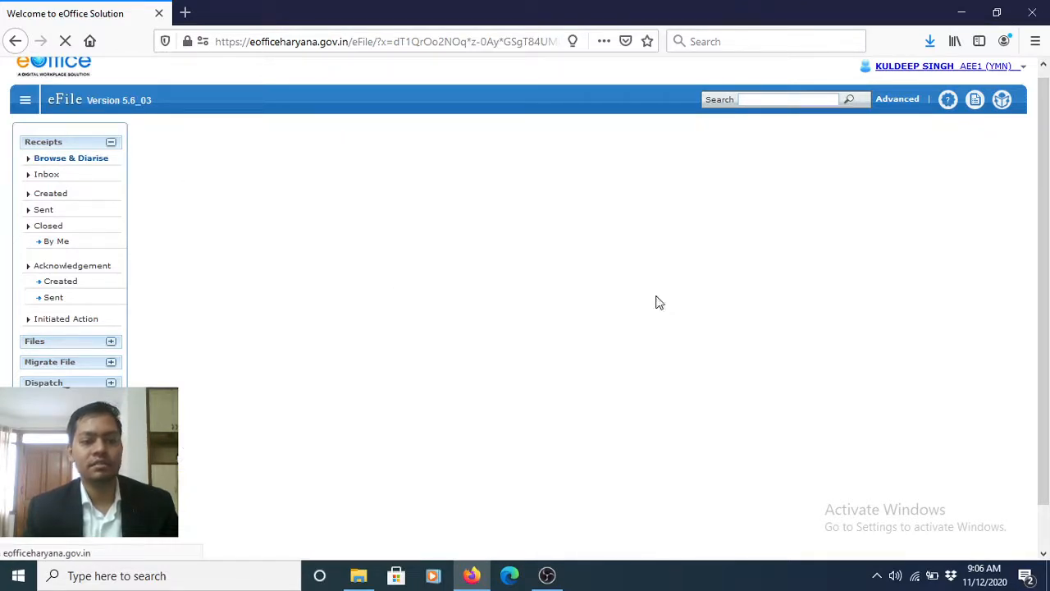
scroll(1048, 148, "down", 1)
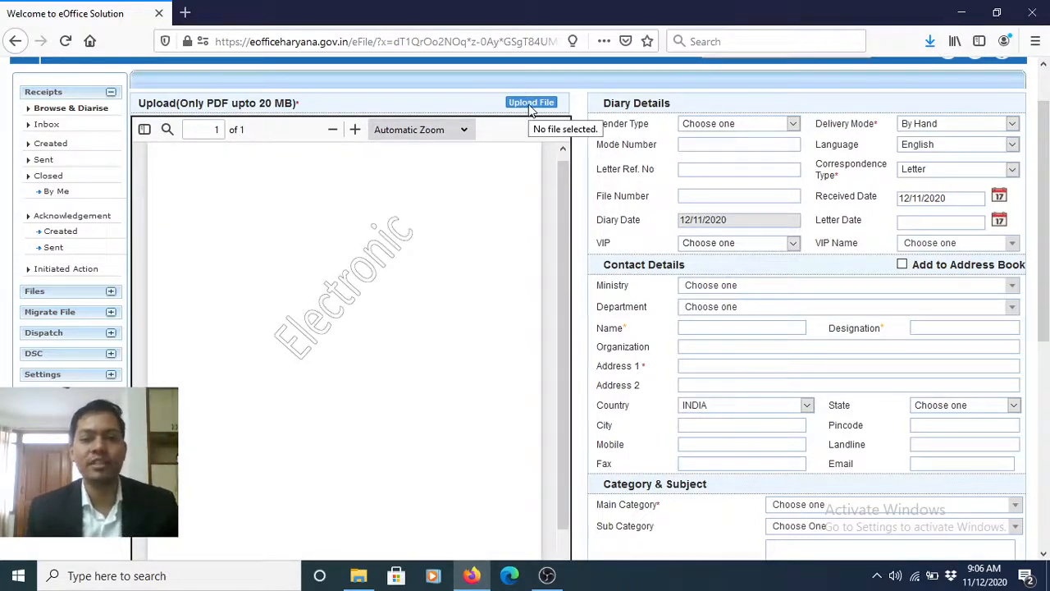
- Upload the PDF CP11_subject_Region_District from the yamunanagar folder in Downloads to the new receipt
left_click(532, 108)
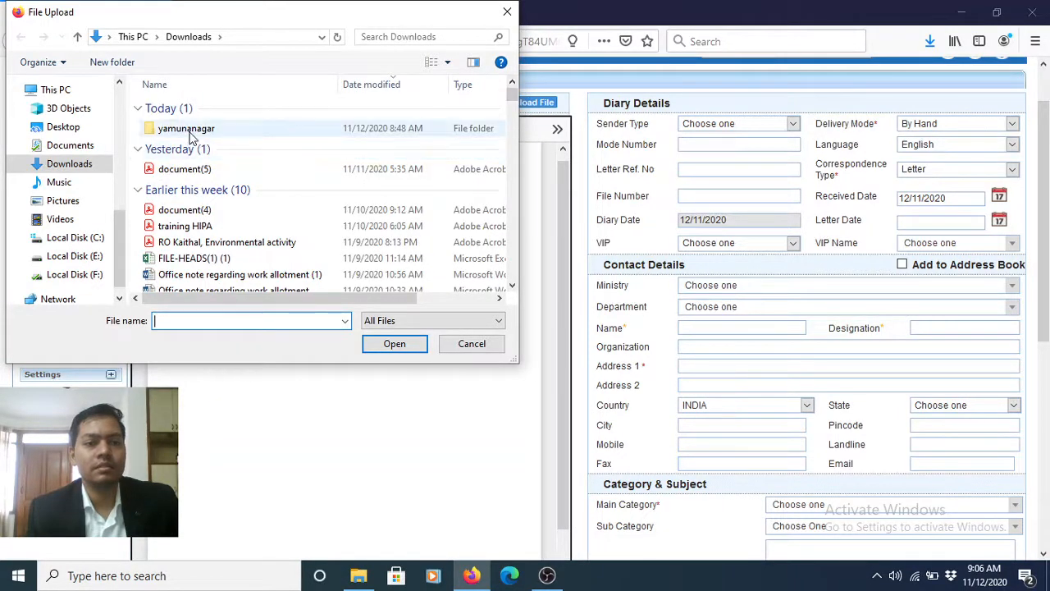
double_click(189, 131)
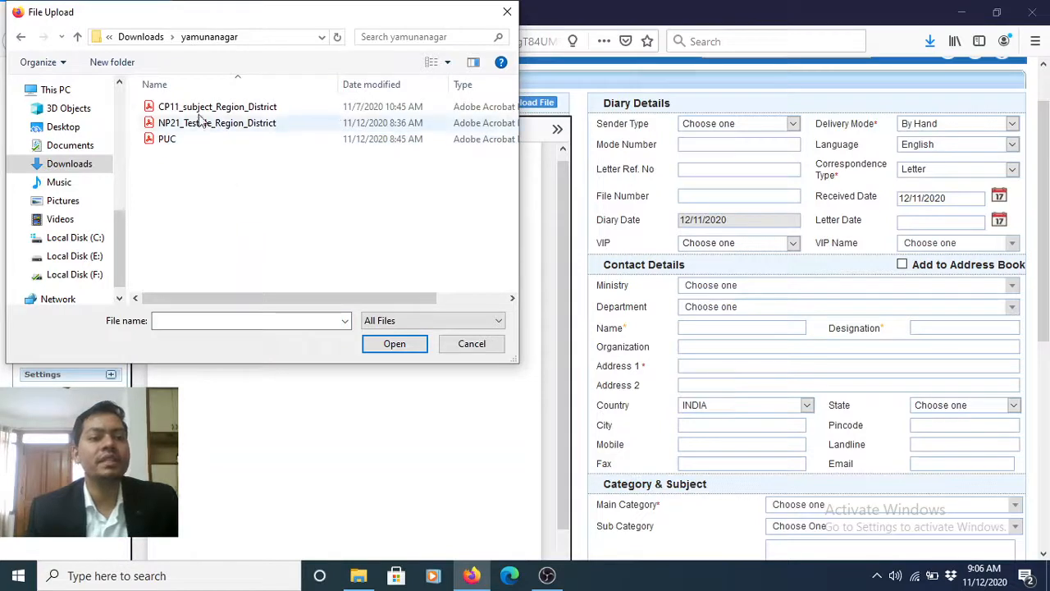
left_click(190, 110)
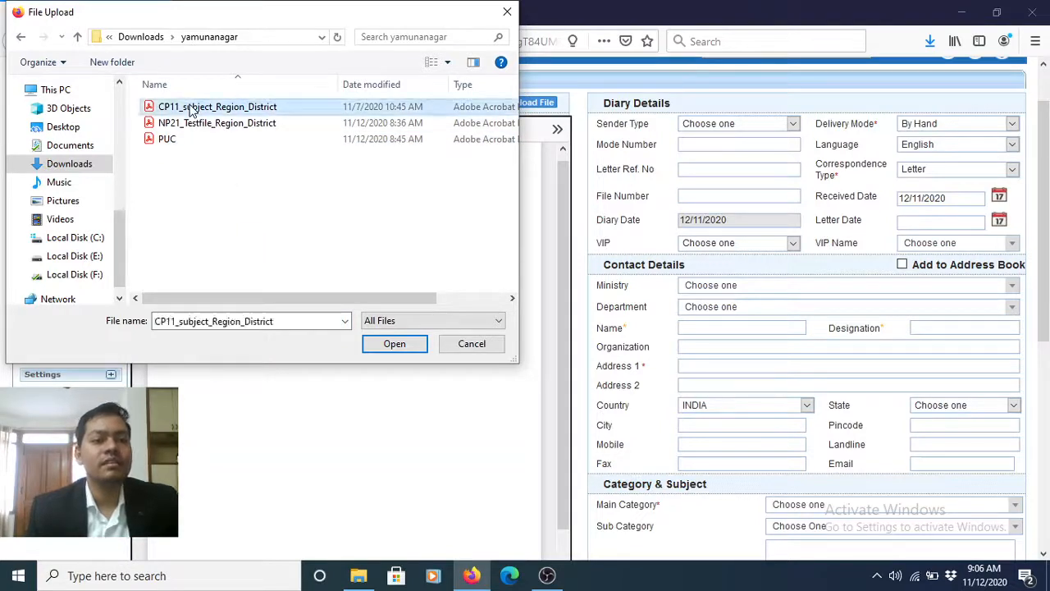
left_click(393, 348)
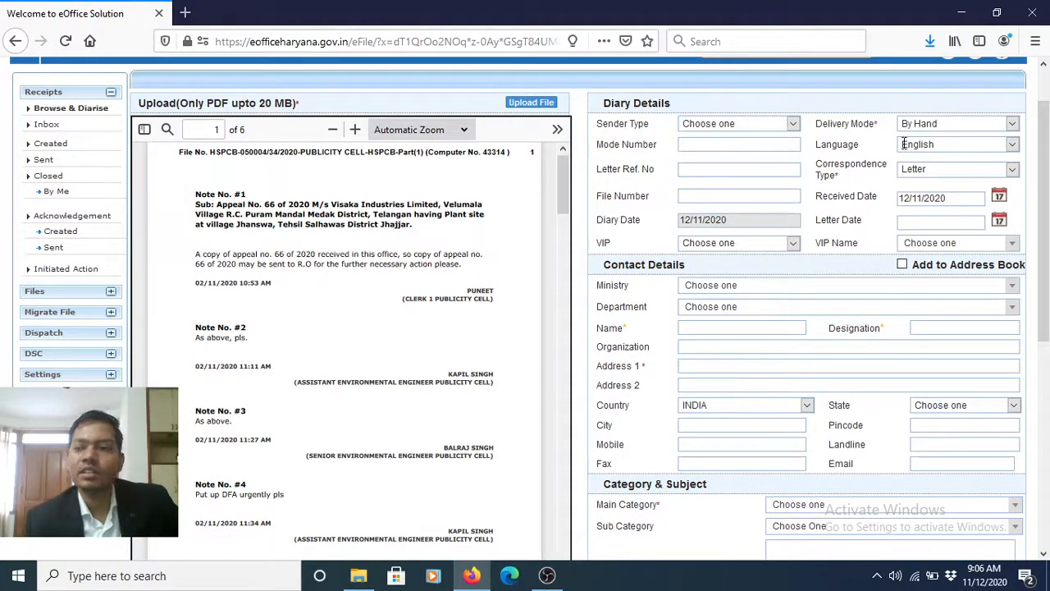
- Set both the delivery mode and the correspondence type in the receipt's diary details to File
mouse_move(1046, 148)
left_mouse_down()
mouse_move(1047, 168)
mouse_move(1046, 141)
left_mouse_up()
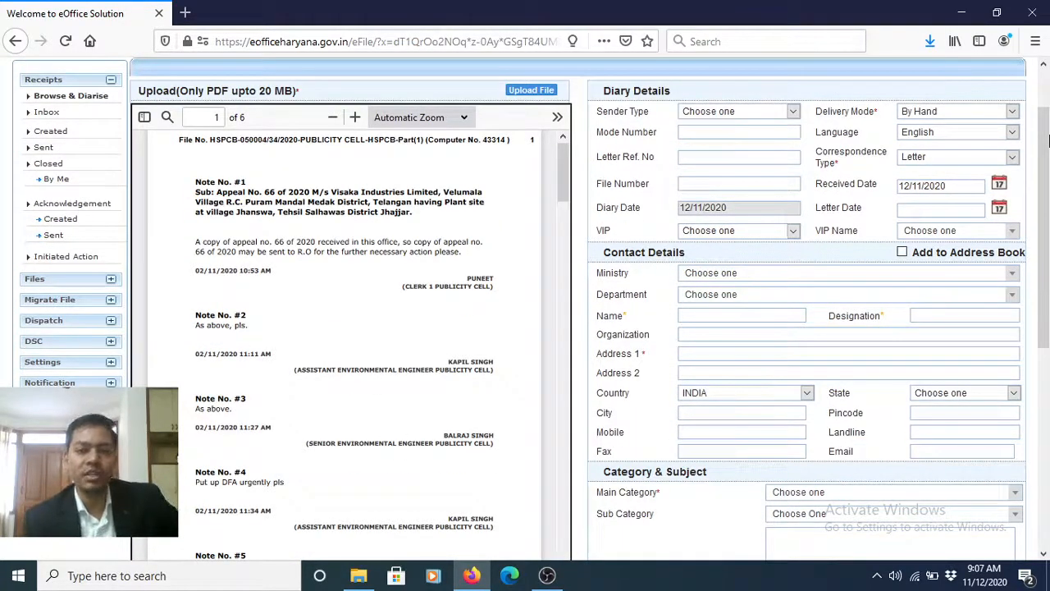
left_click_drag(1047, 141, 1047, 165)
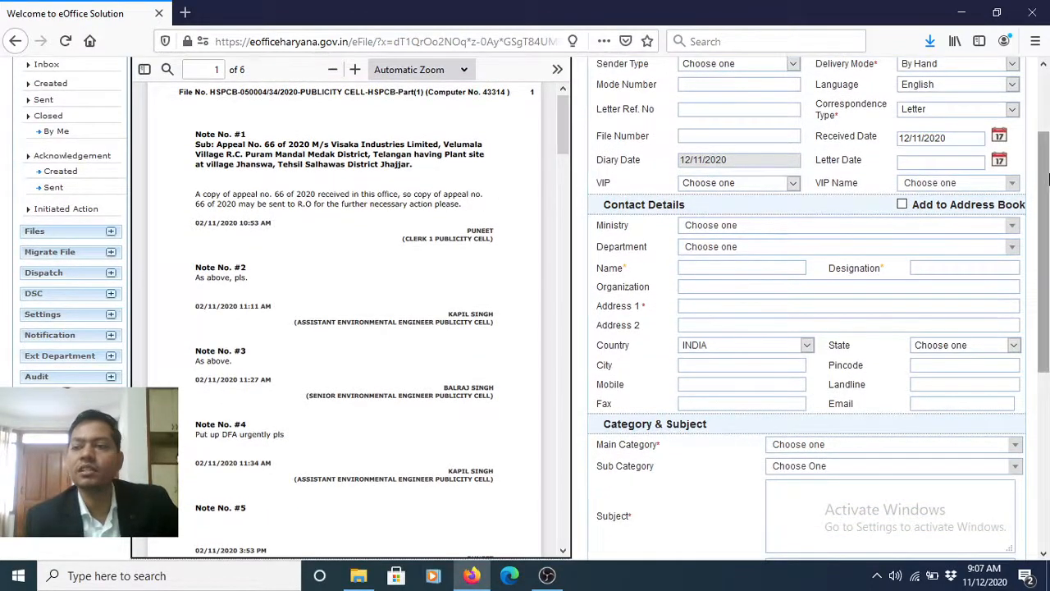
scroll(672, 143, "up", 1)
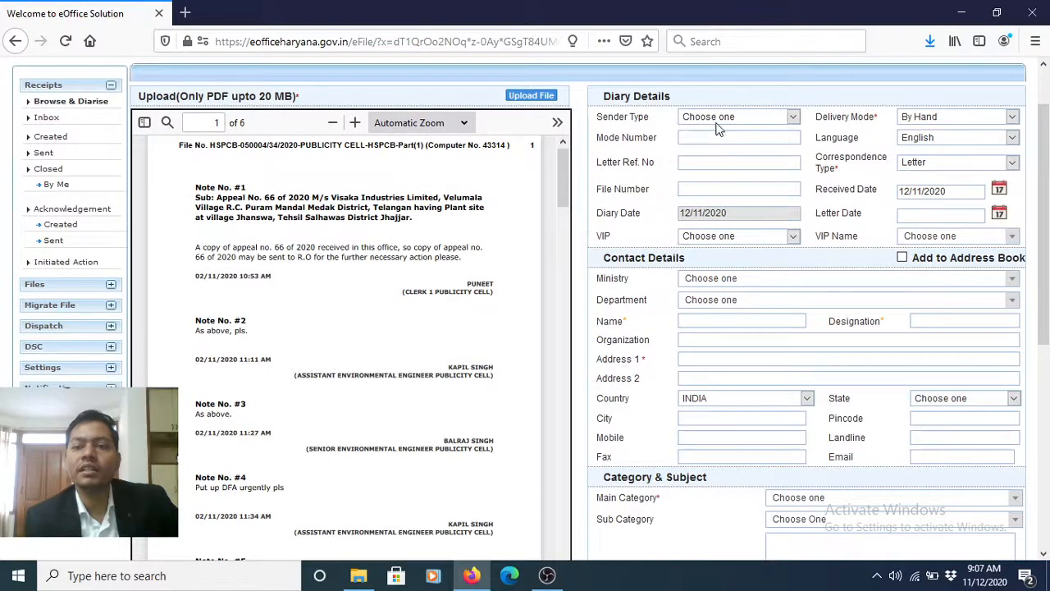
left_click(723, 118)
left_click(722, 118)
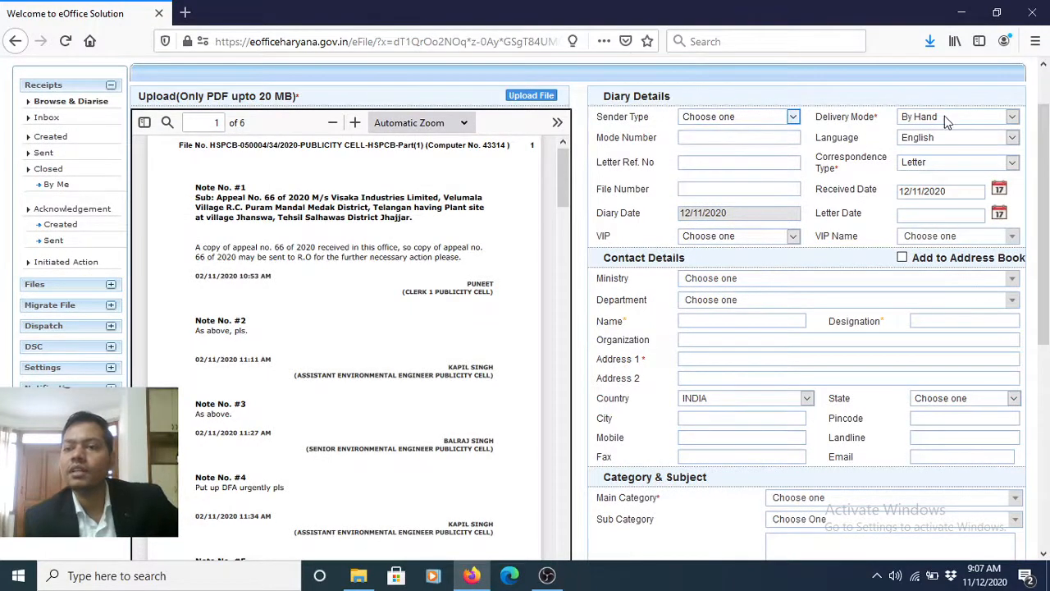
left_click(944, 116)
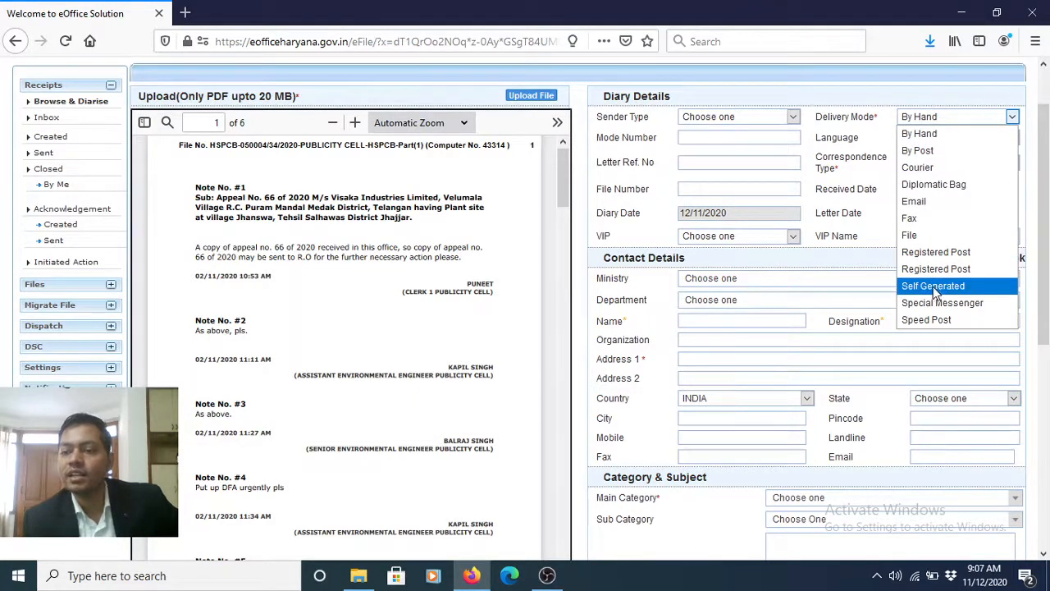
left_click(921, 134)
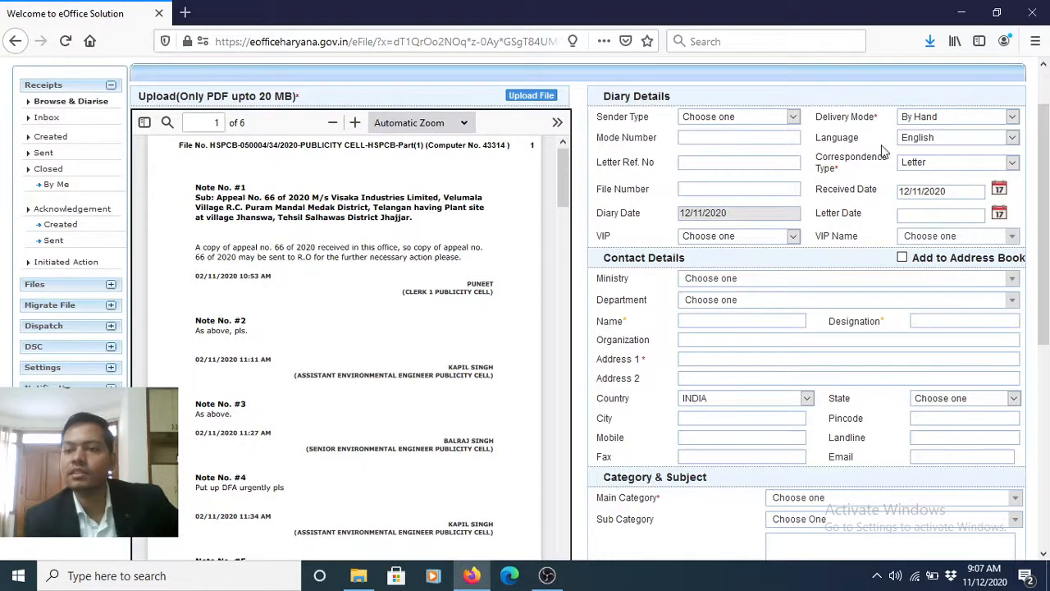
left_click(939, 118)
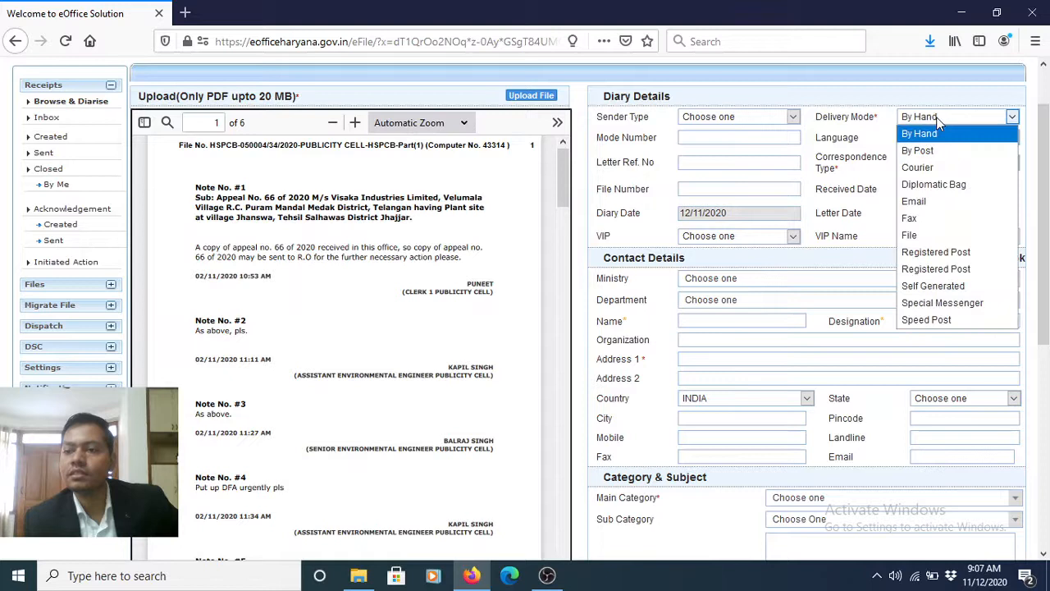
left_click(925, 237)
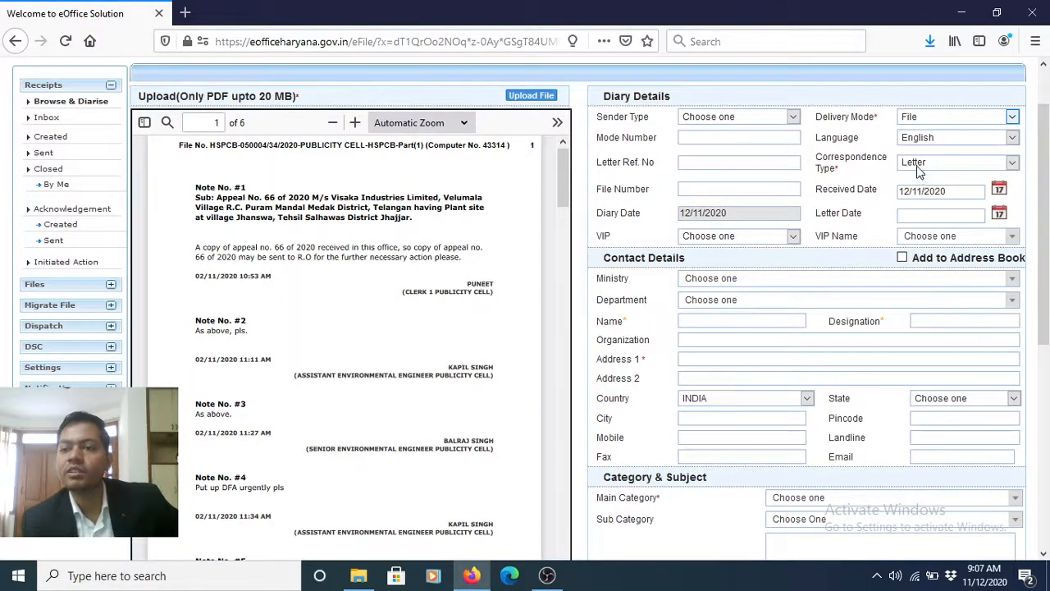
left_click(919, 166)
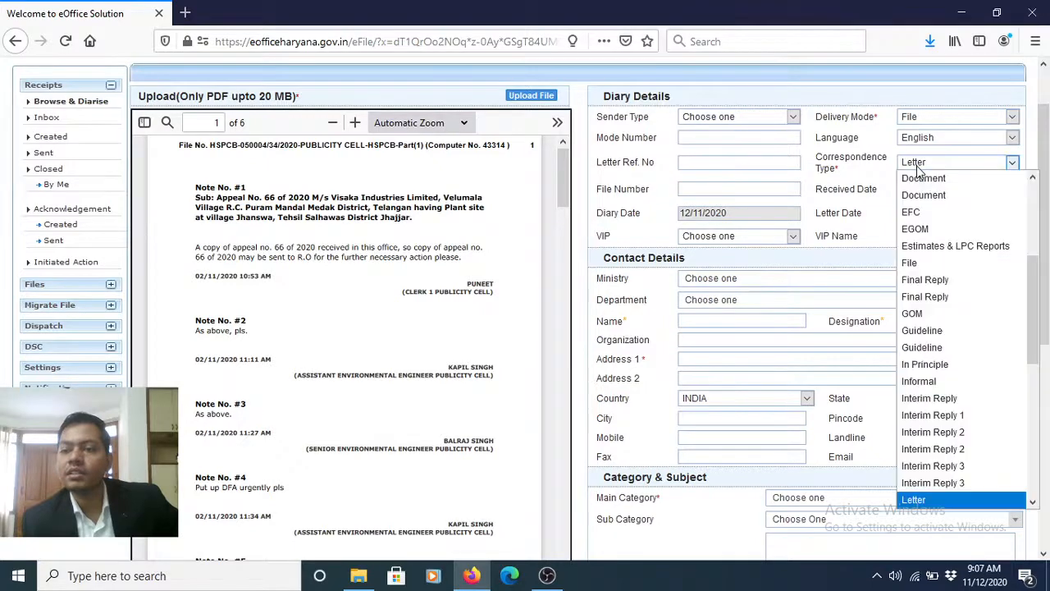
left_click(921, 263)
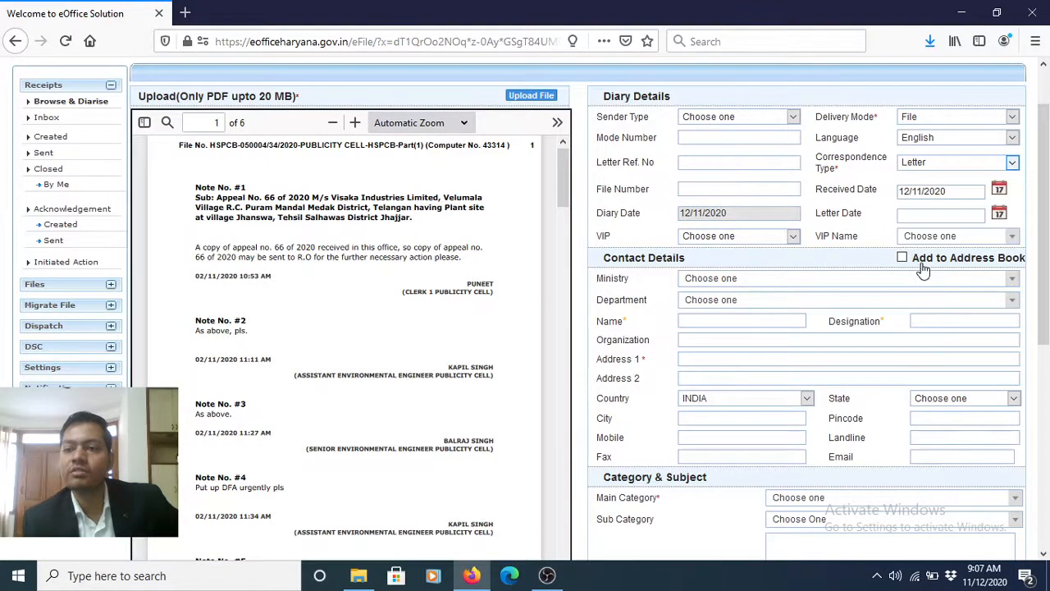
double_click(841, 185)
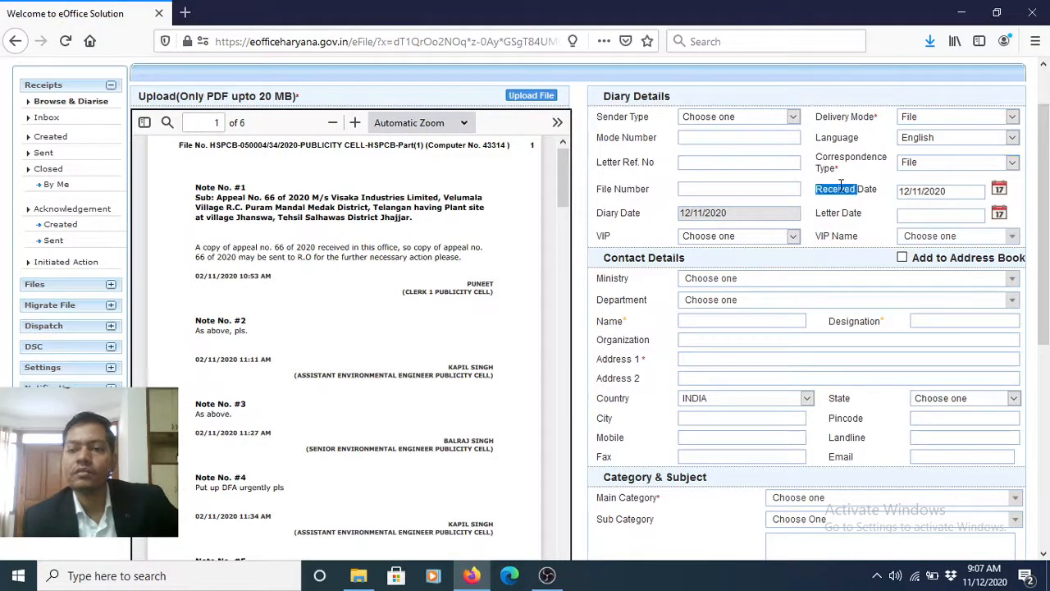
left_click(840, 185)
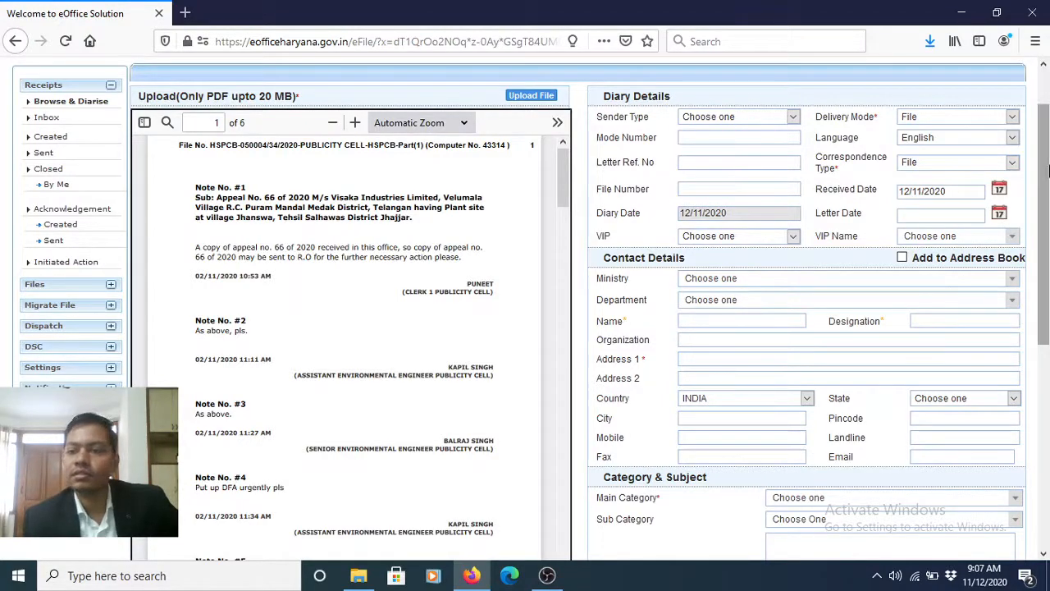
left_click_drag(1047, 169, 1048, 194)
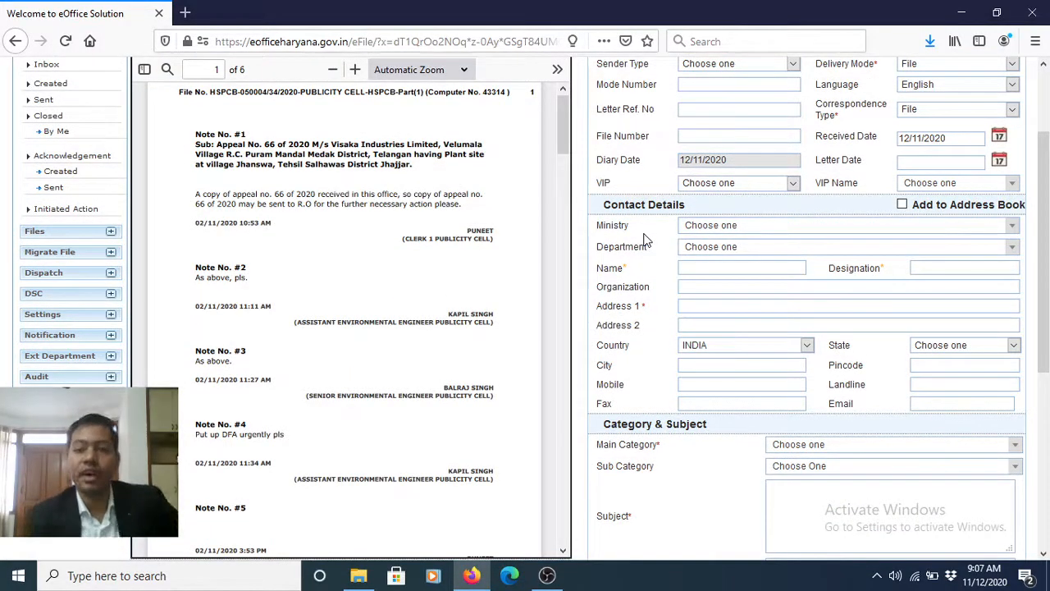
double_click(672, 267)
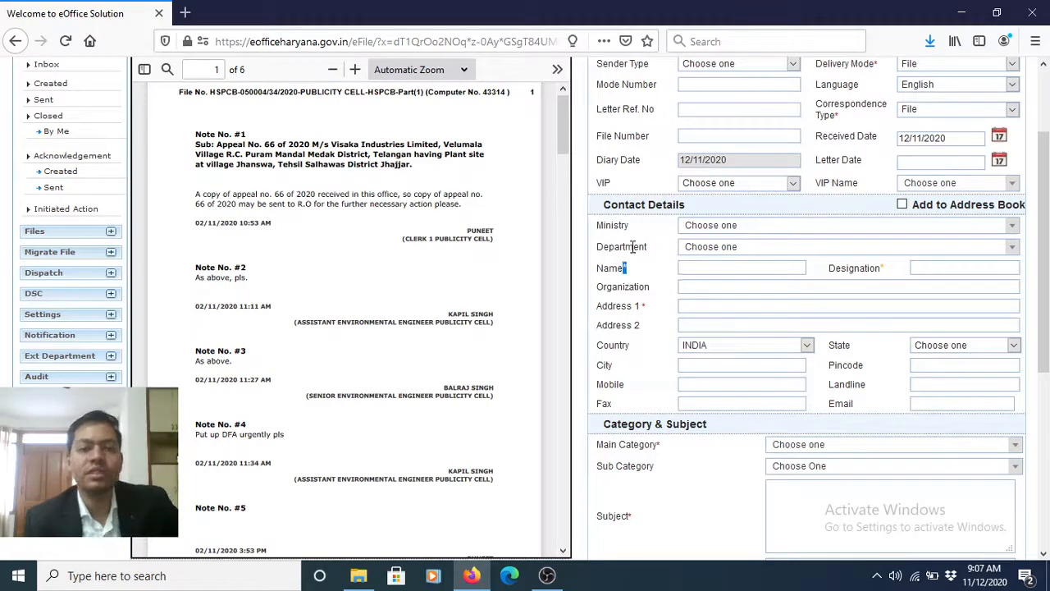
left_click_drag(1044, 267, 1043, 278)
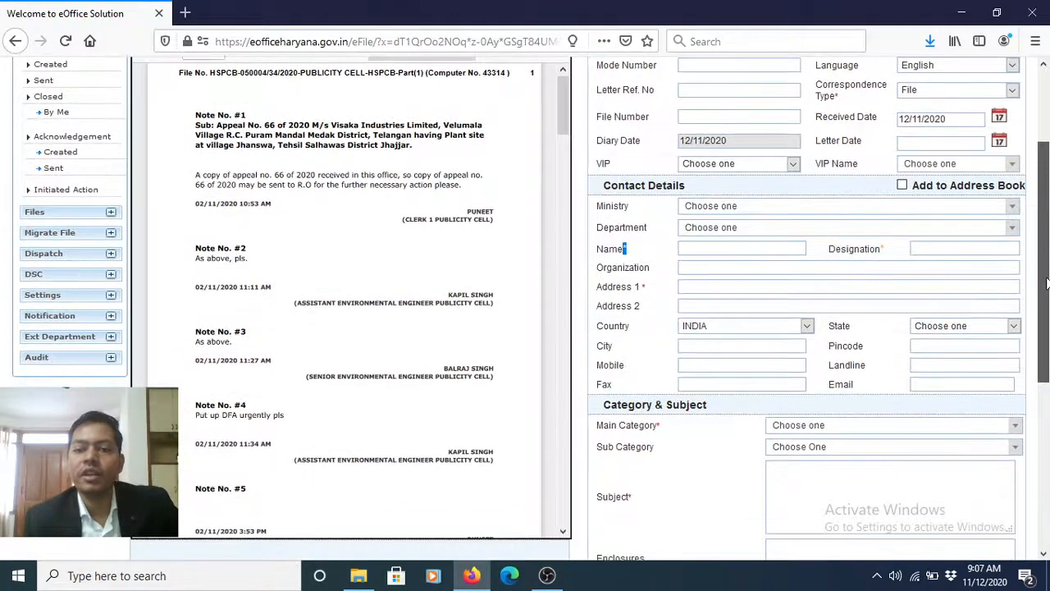
double_click(602, 250)
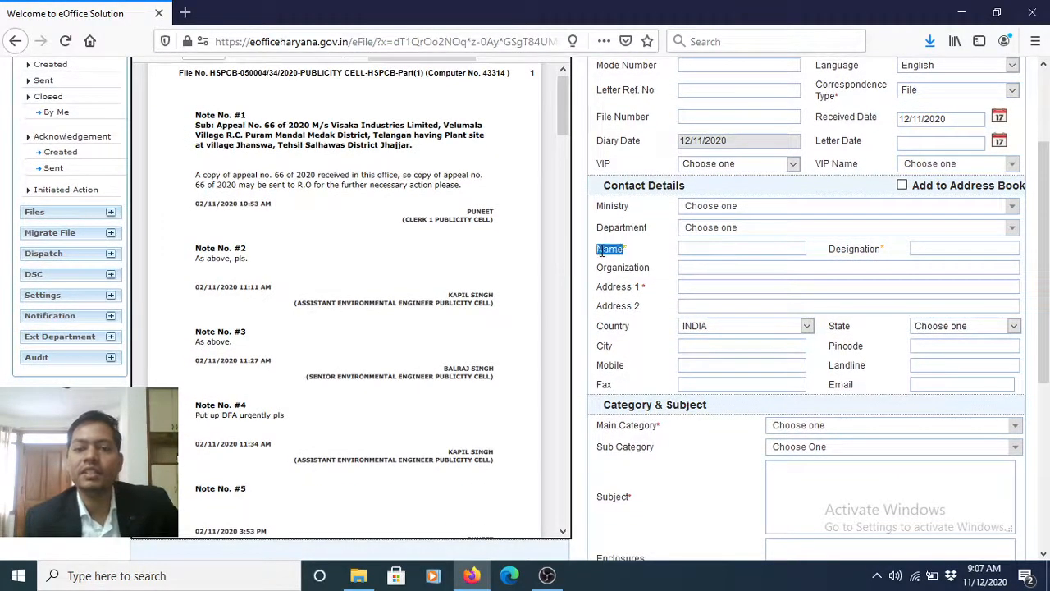
- Enter HSPCB as the organization in the receipt's contact details
left_click(624, 251)
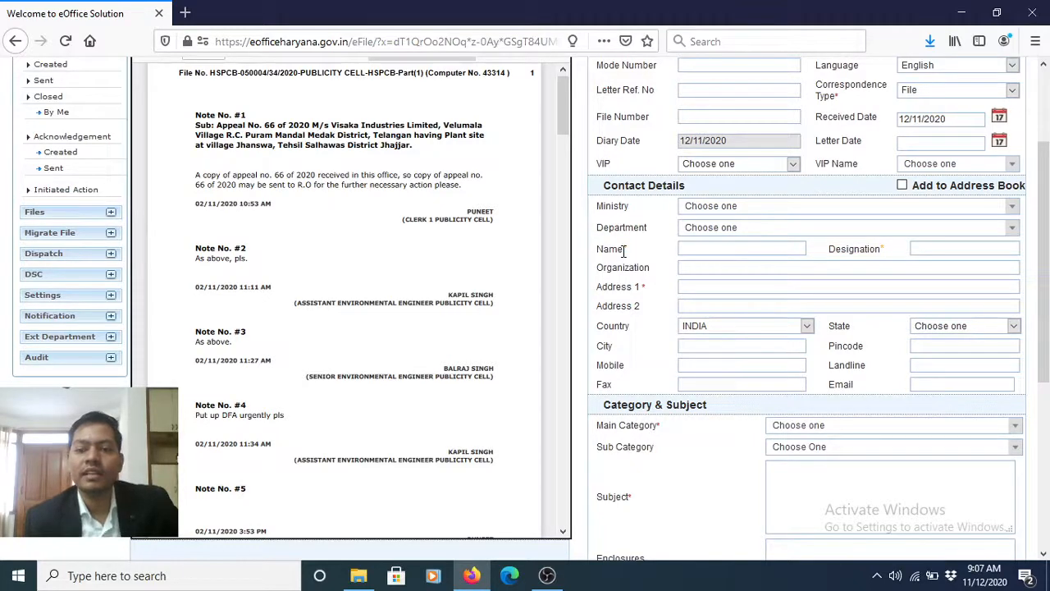
mouse_move(1044, 261)
left_mouse_down()
mouse_move(1044, 235)
mouse_move(1043, 257)
left_mouse_up()
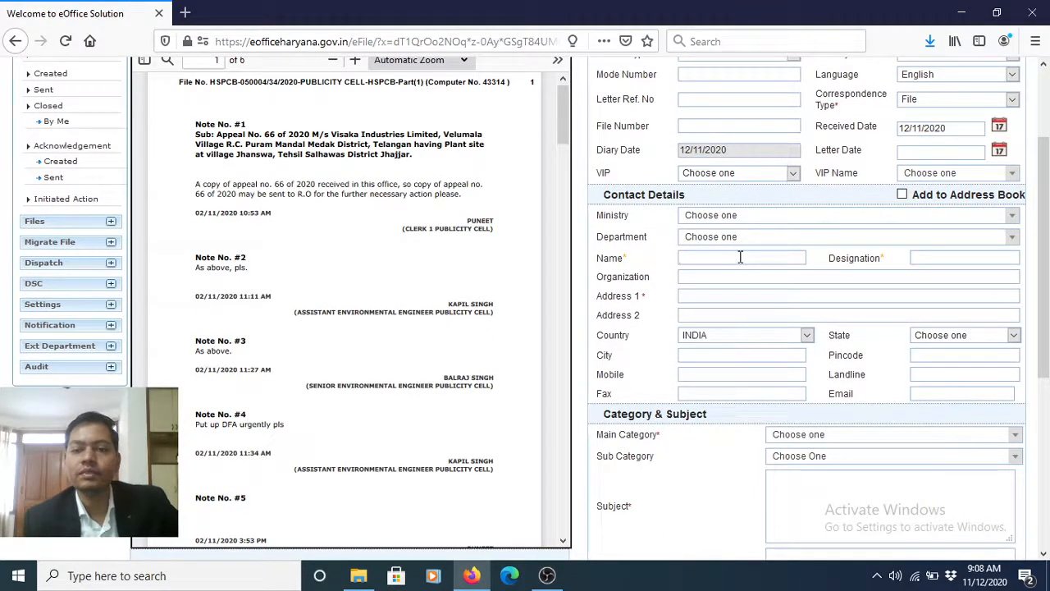
left_click(684, 280)
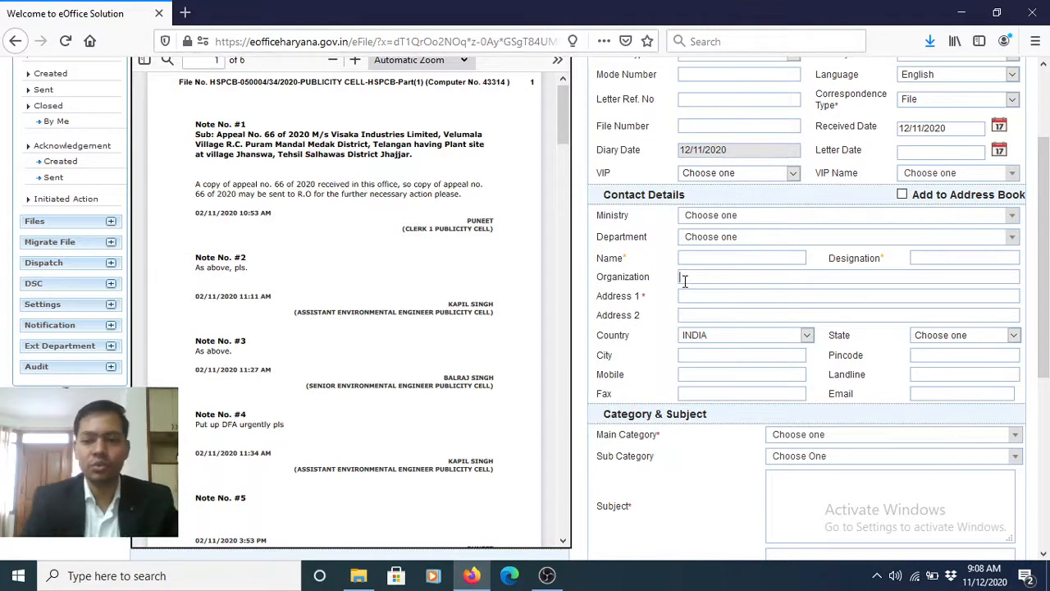
type("HSPCB")
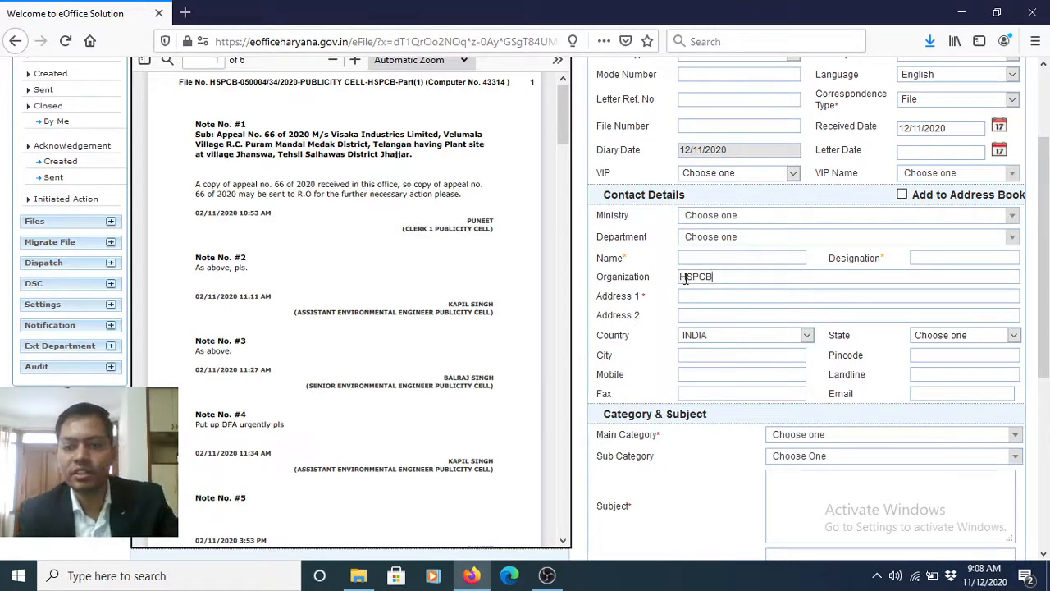
- Enter Regional Office Yamunanagar as the contact name and Clerk as the designation
left_click(693, 260)
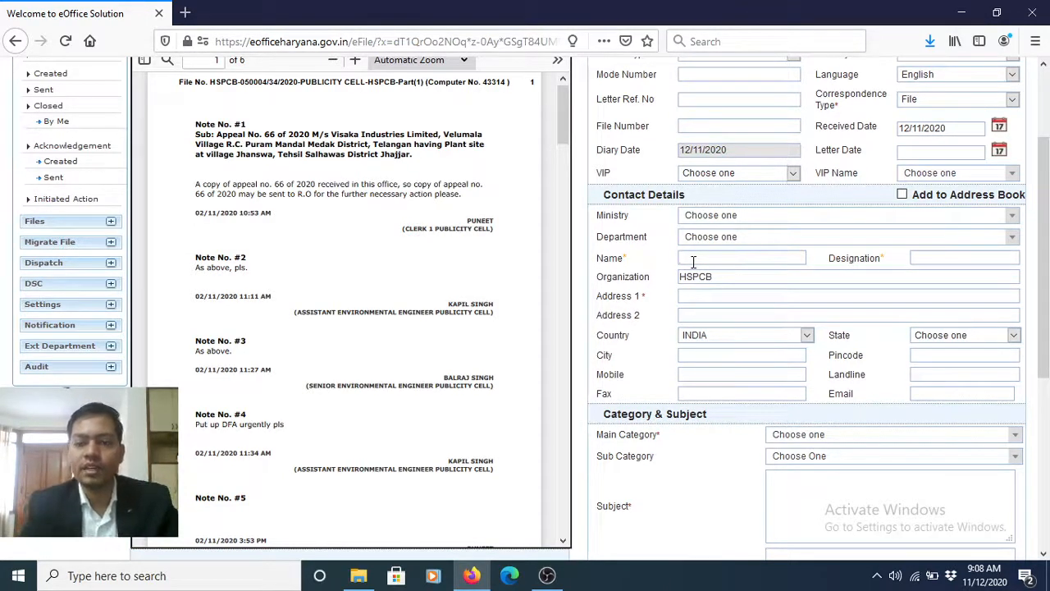
type("Re")
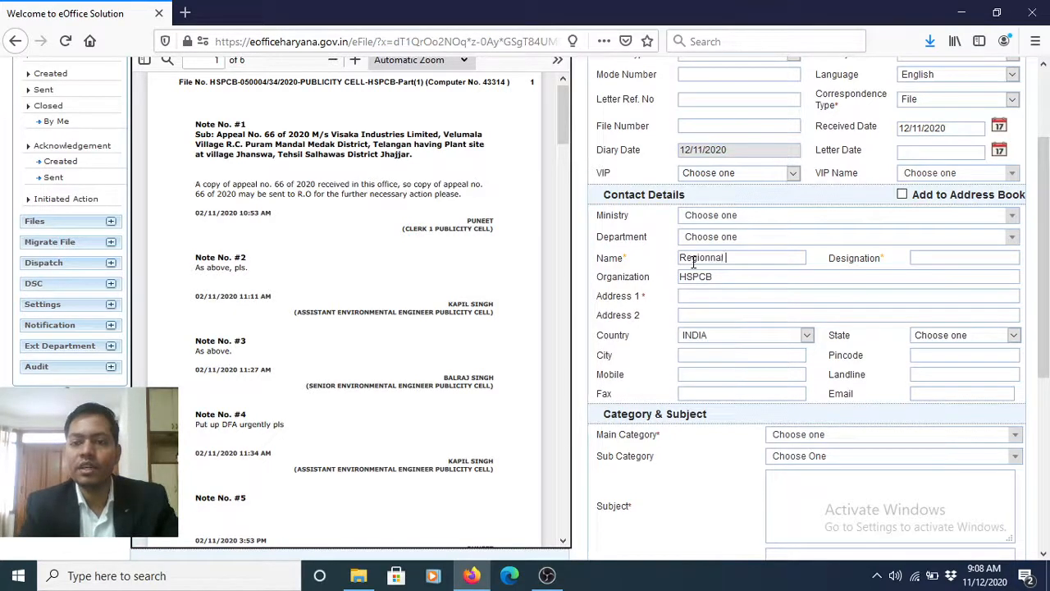
type("gional Of")
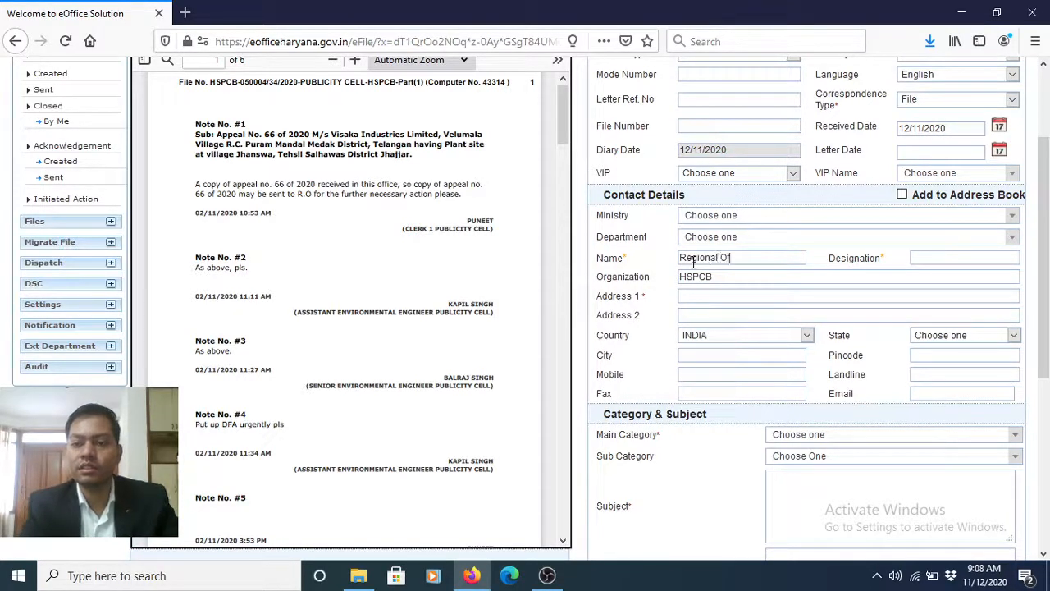
type("fice Yamunana")
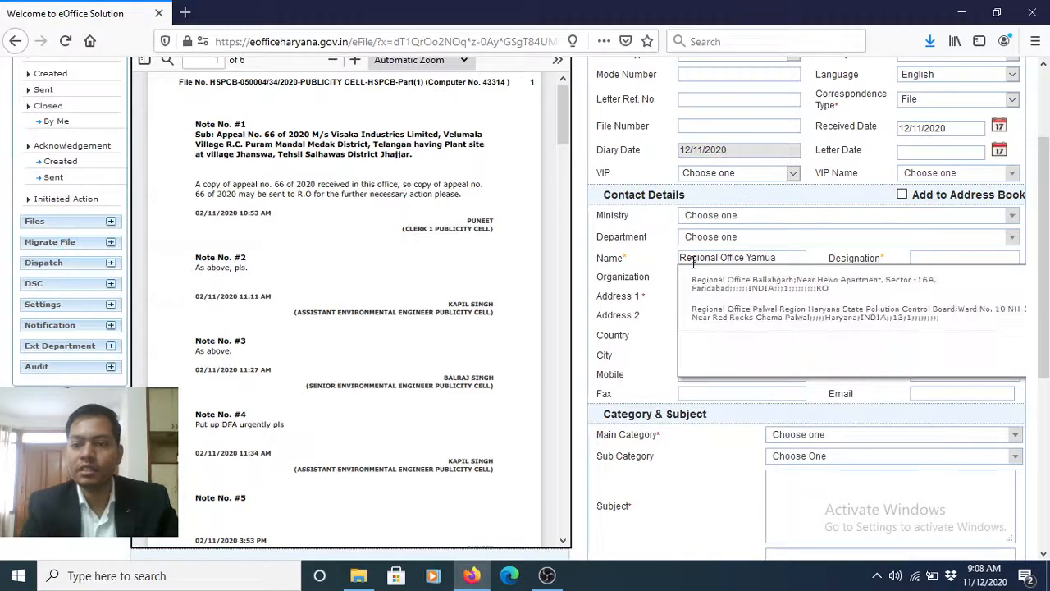
type("gar")
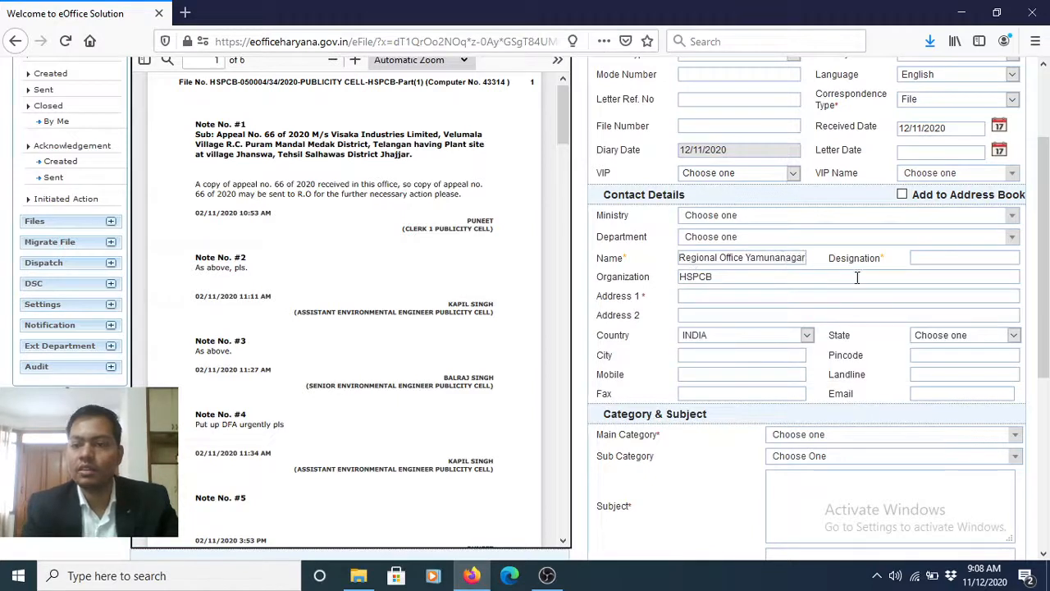
left_click(937, 257)
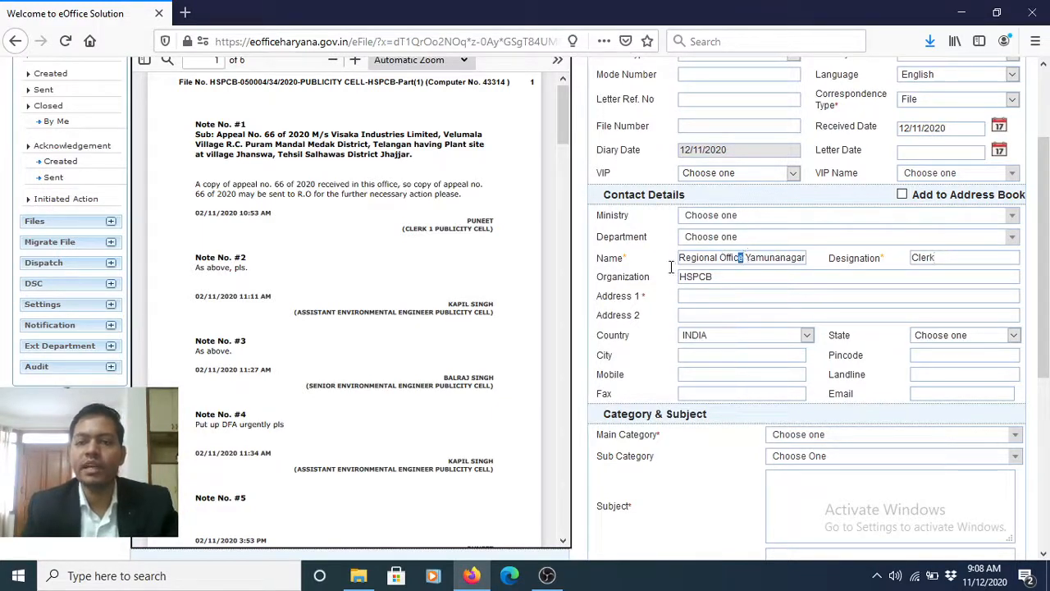
left_click_drag(744, 257, 669, 264)
left_click(712, 262)
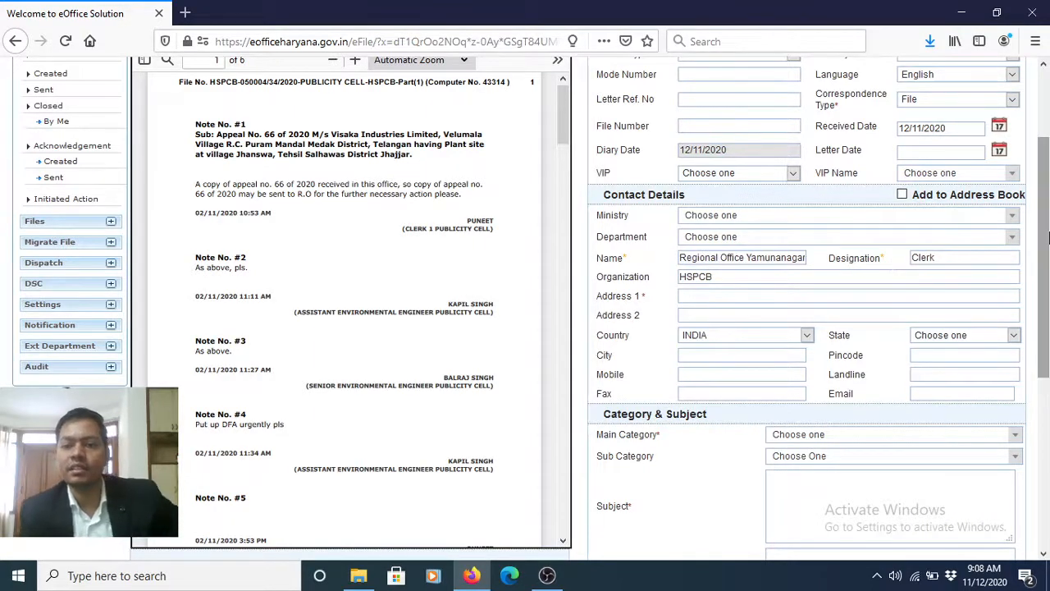
- Fill in the first address line of the contact details with test
scroll(935, 255, "down", 1)
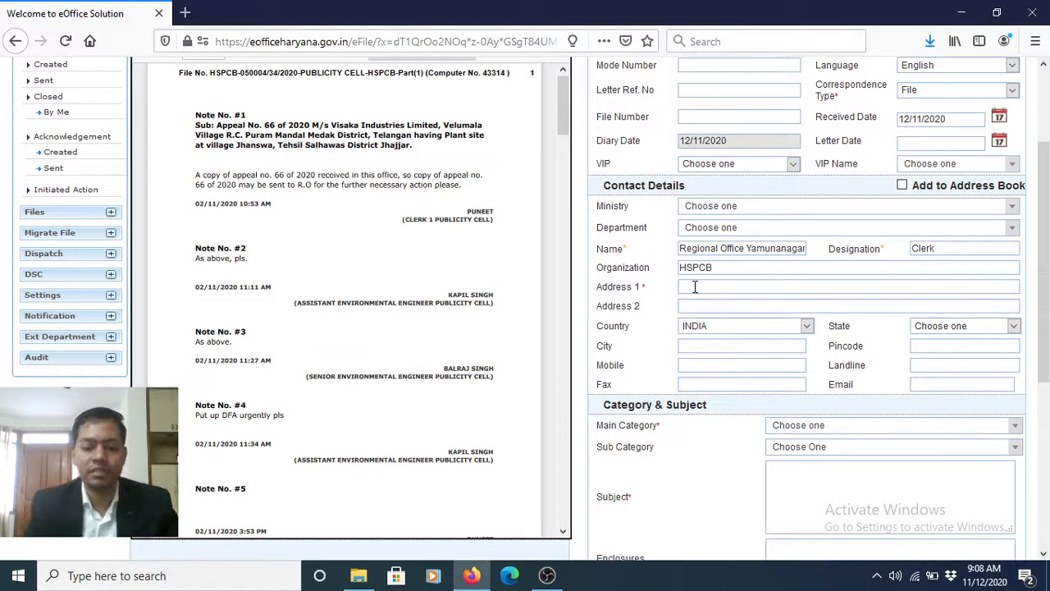
type("s")
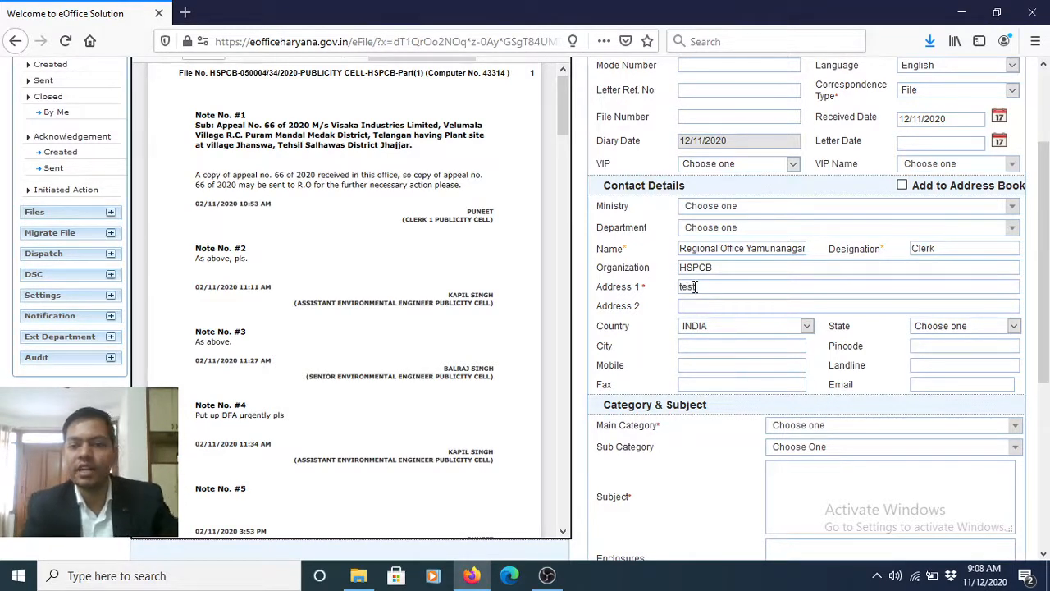
type("t")
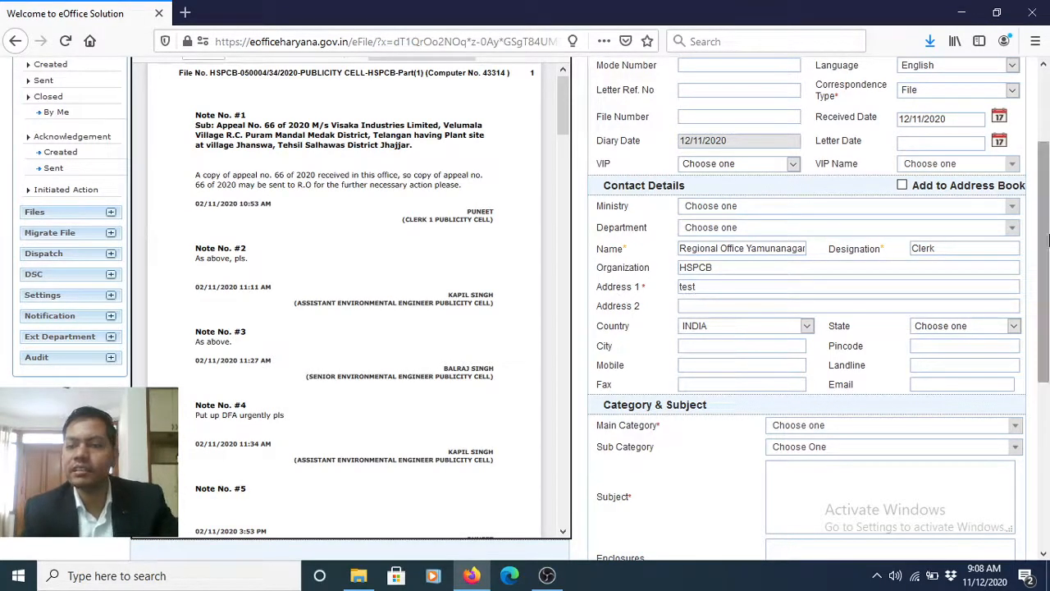
- Set the receipt's main category to General, leaving the sub category unselected
scroll(1049, 258, "down", 1)
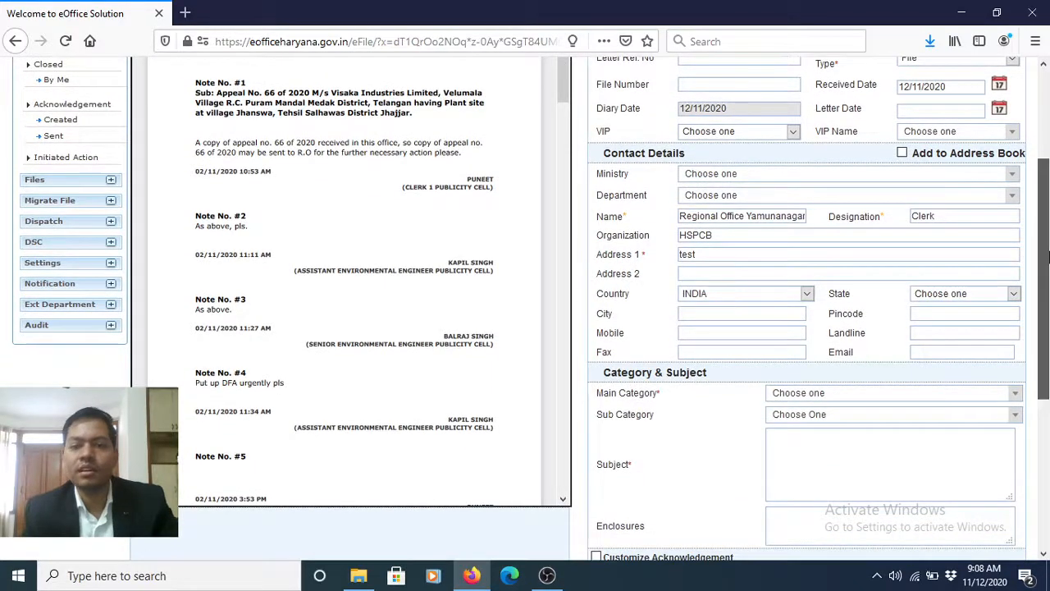
left_click_drag(1049, 258, 1048, 293)
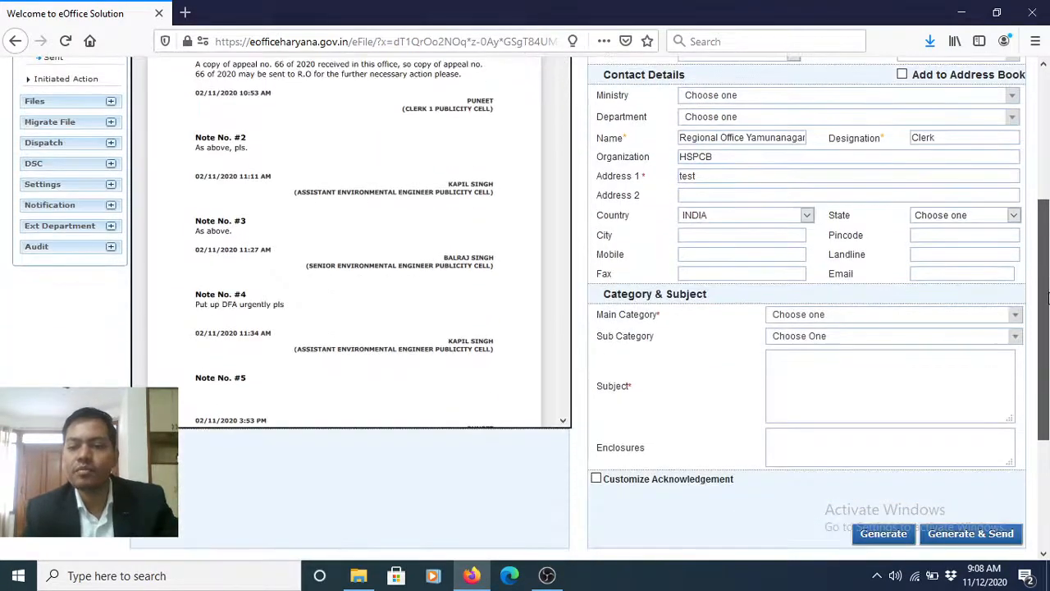
left_click(798, 340)
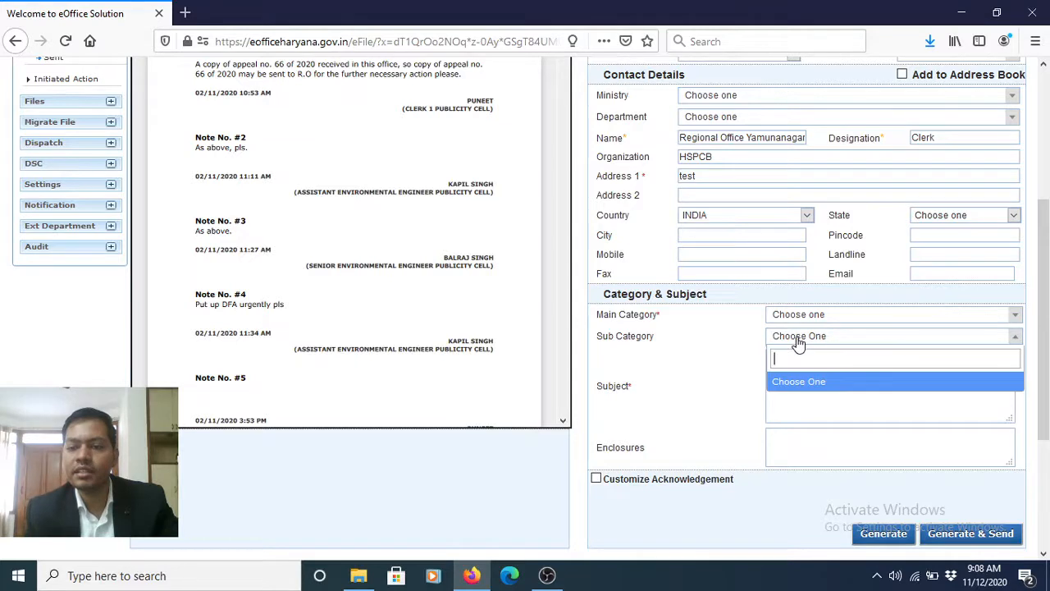
left_click(791, 319)
left_click(791, 318)
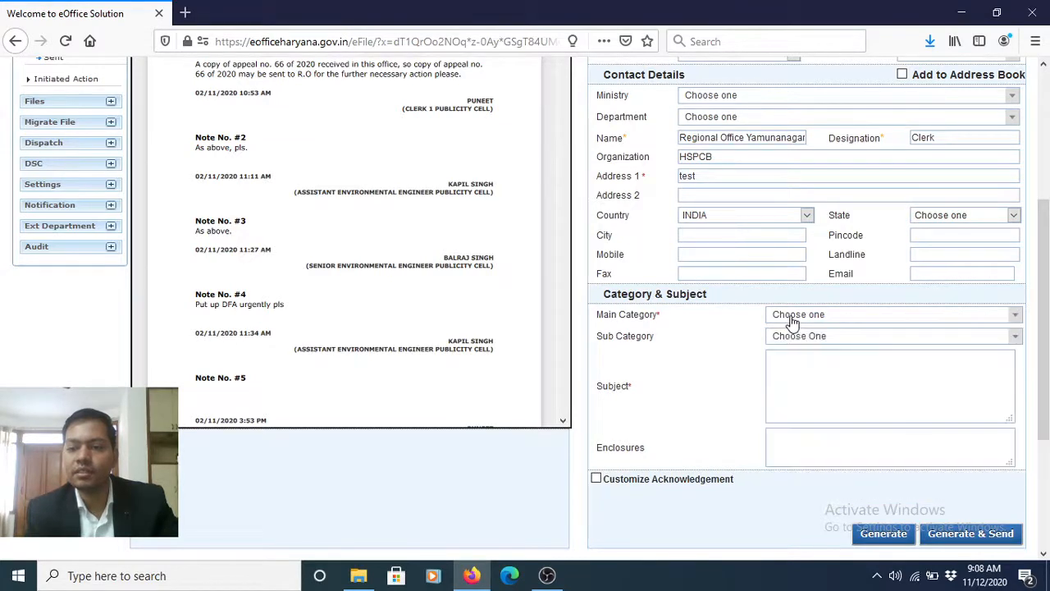
left_click(832, 317)
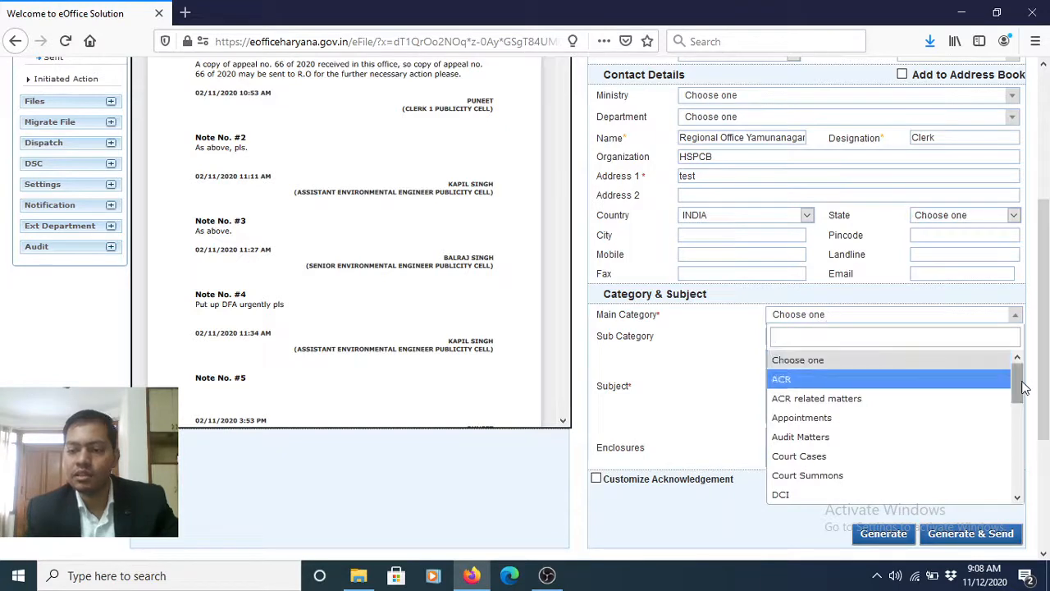
left_click_drag(1020, 369, 1020, 422)
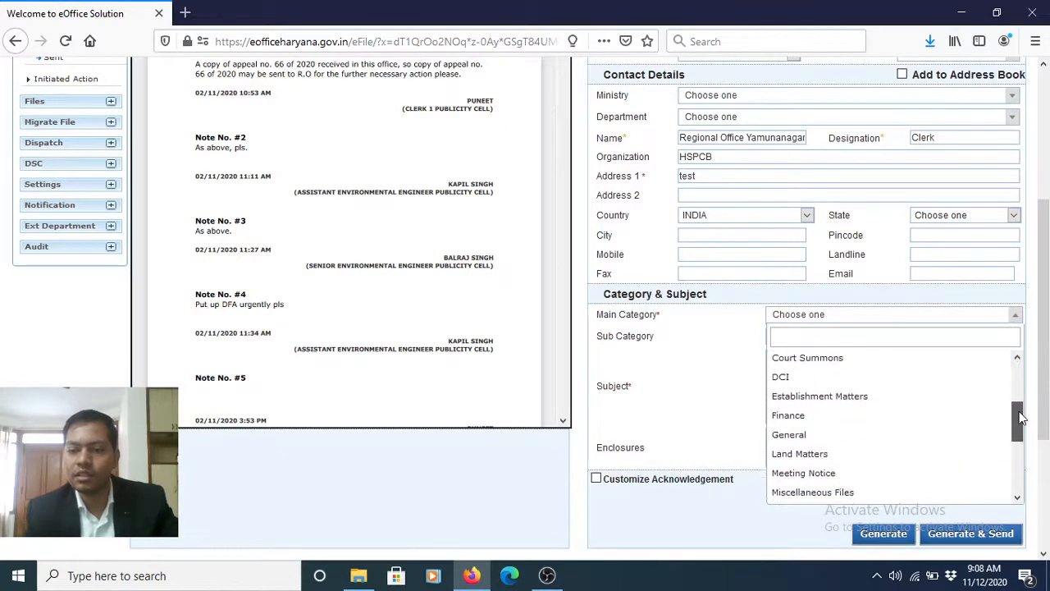
left_click(796, 426)
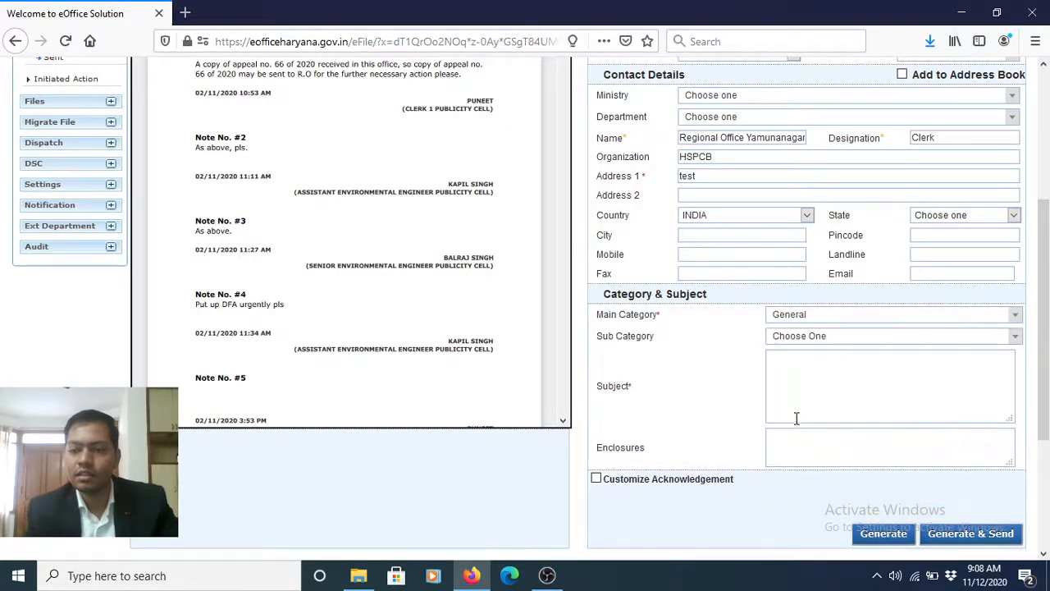
left_click(786, 344)
left_click(719, 374)
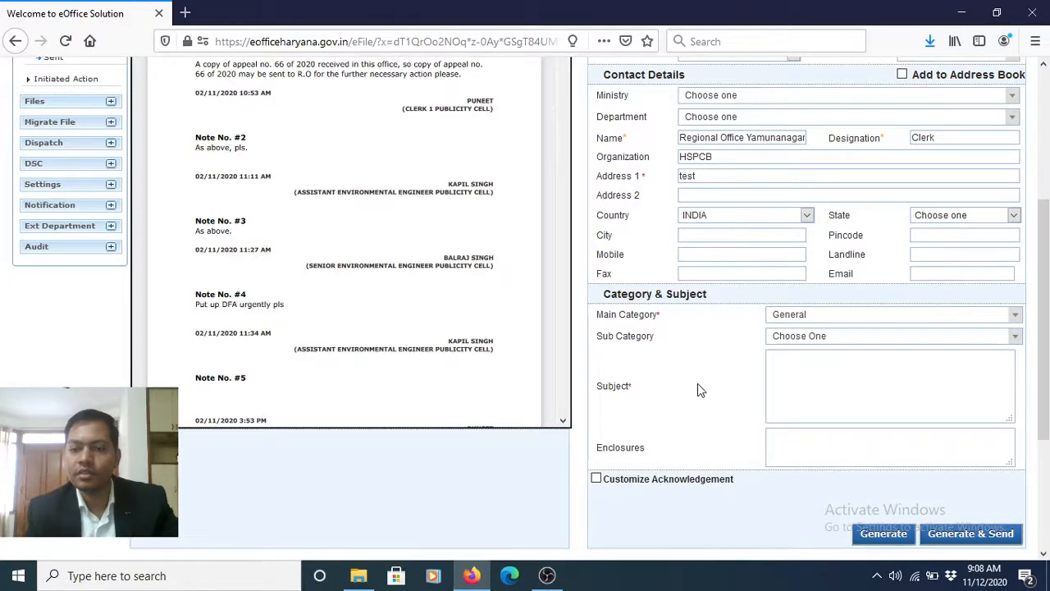
- Enter the subject "21_region_unit's name address test" and generate the receipt without sending it
scroll(1048, 299, "down", 1)
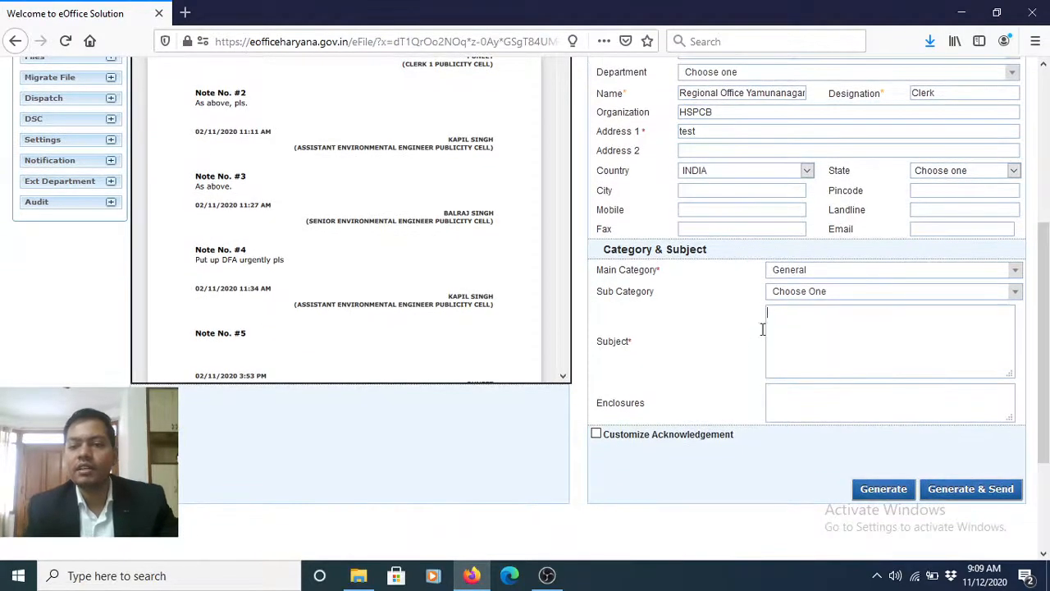
mouse_move(1047, 239)
left_mouse_down()
mouse_move(1046, 157)
mouse_move(1048, 259)
left_mouse_up()
left_click(782, 327)
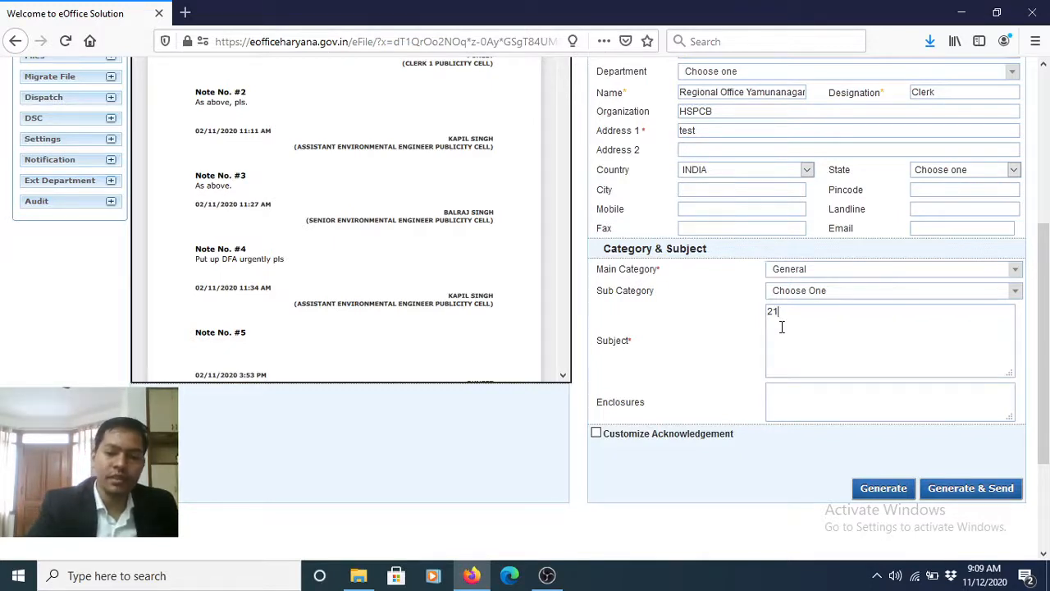
type("region")
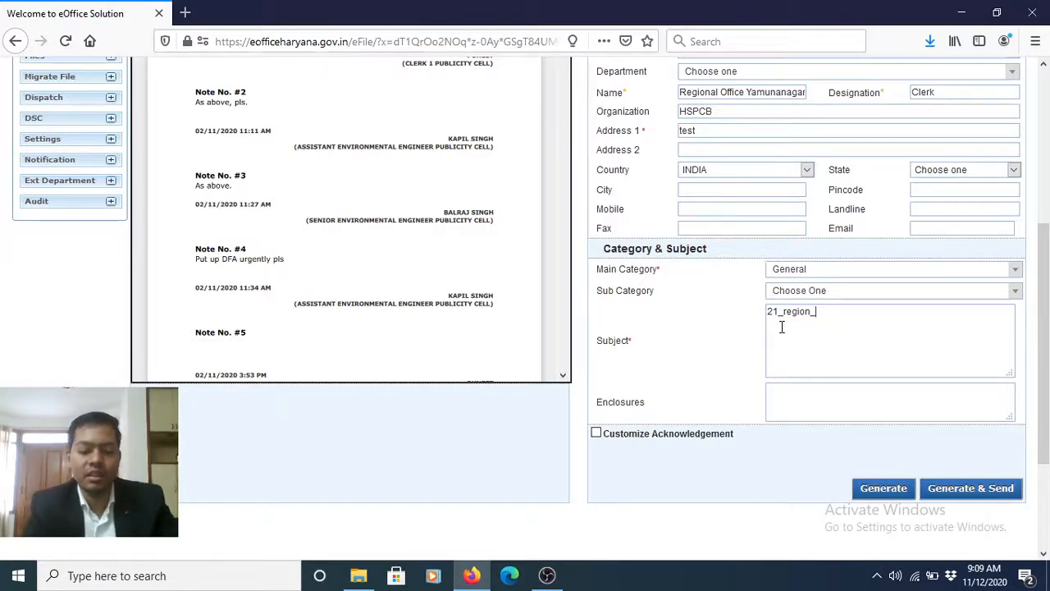
type("_un")
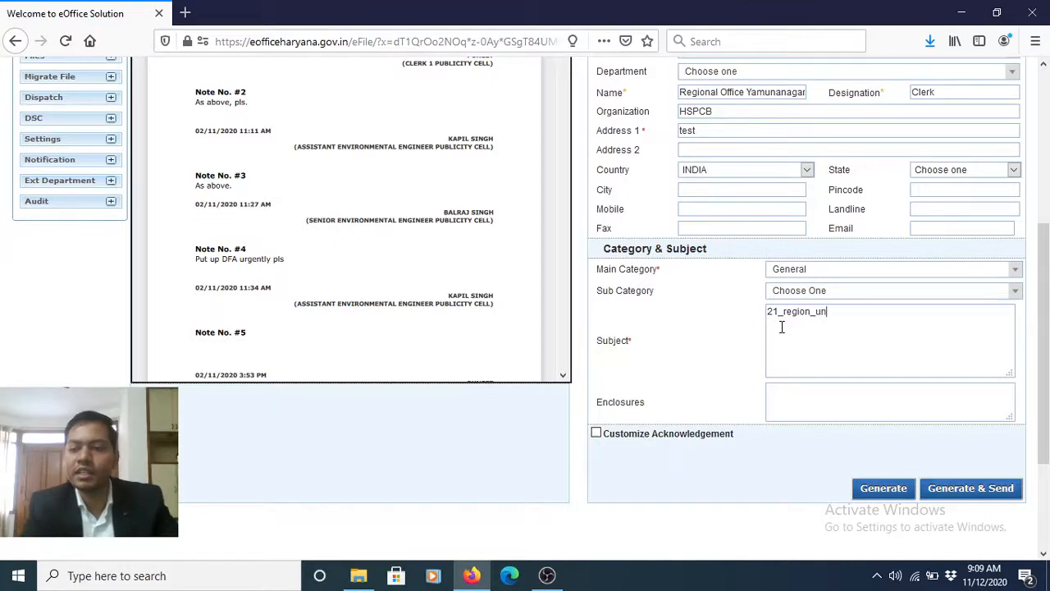
type("it's name")
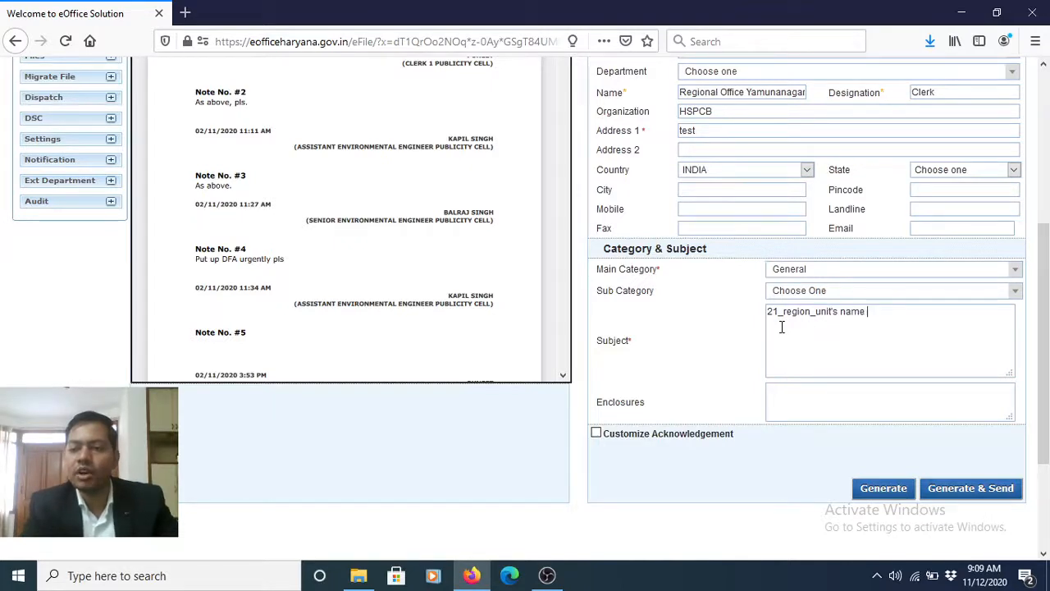
type(" address")
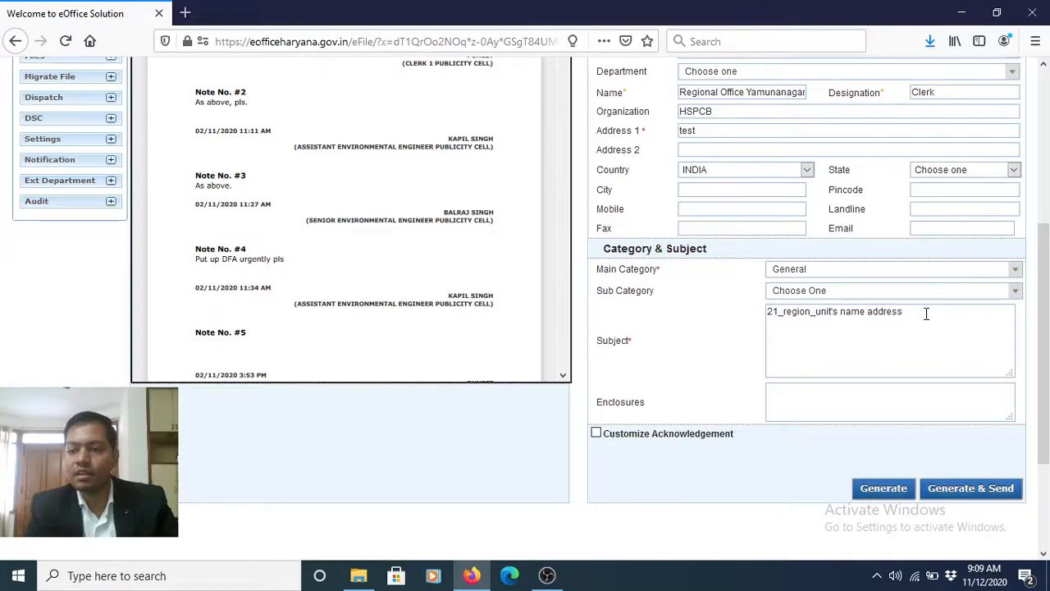
type("est")
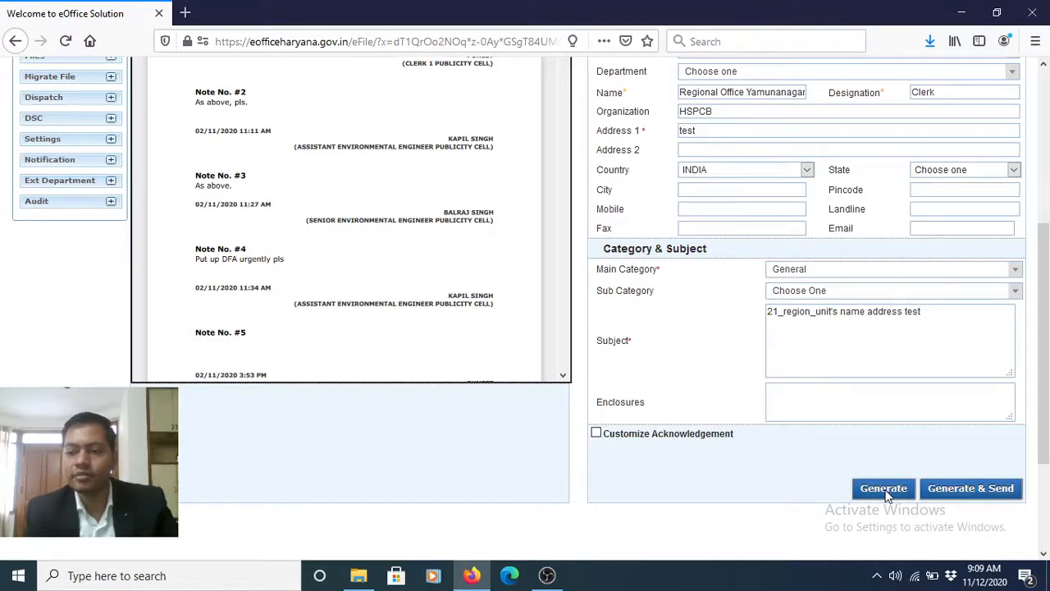
left_click(884, 490)
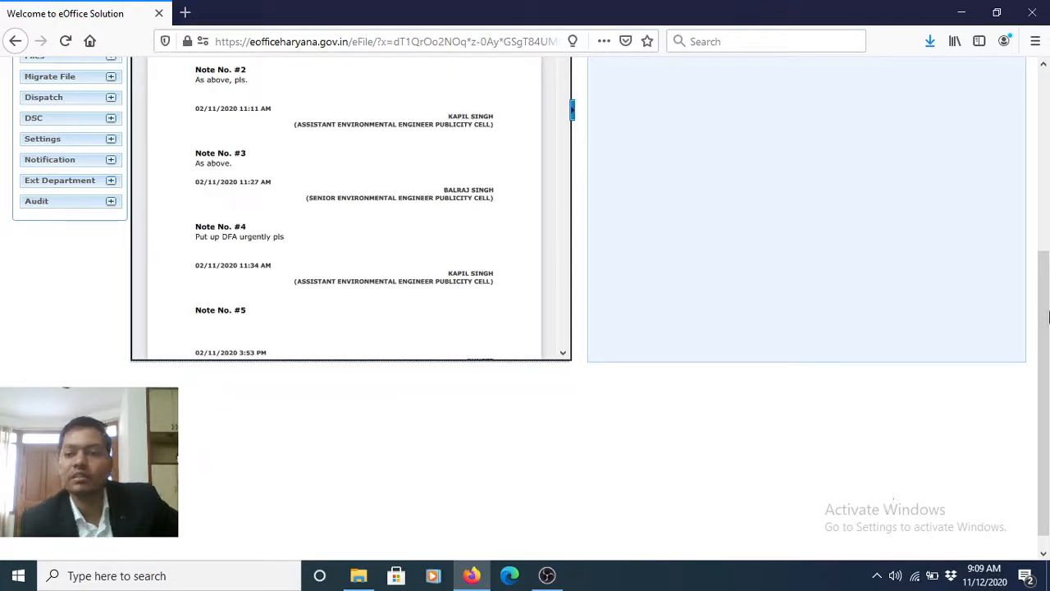
- Review the generated receipt's details and open the list of files it can be put in
left_click_drag(1046, 301, 1048, 82)
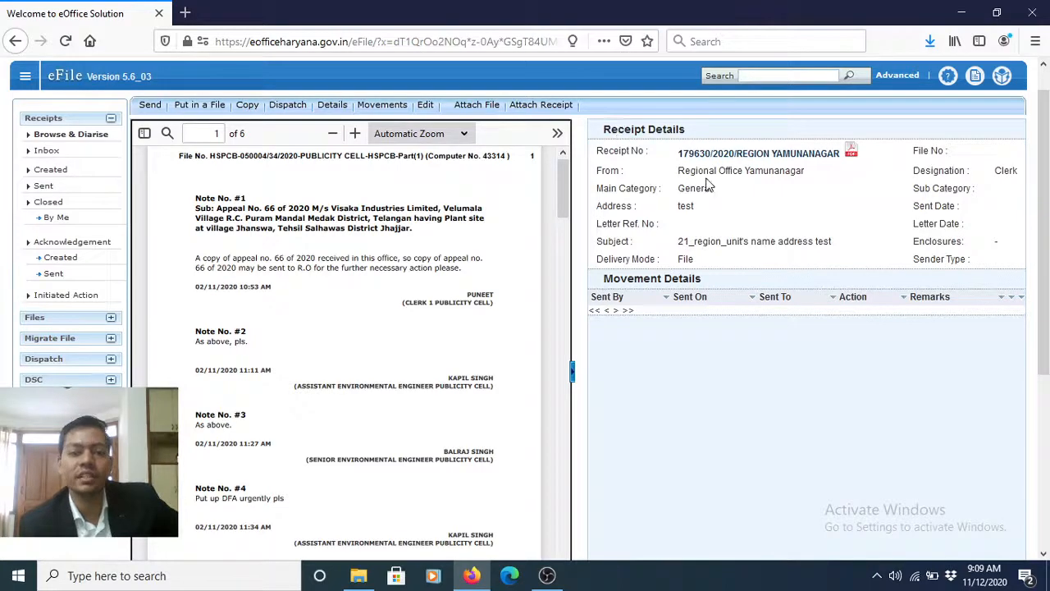
left_click_drag(1047, 176, 1048, 204)
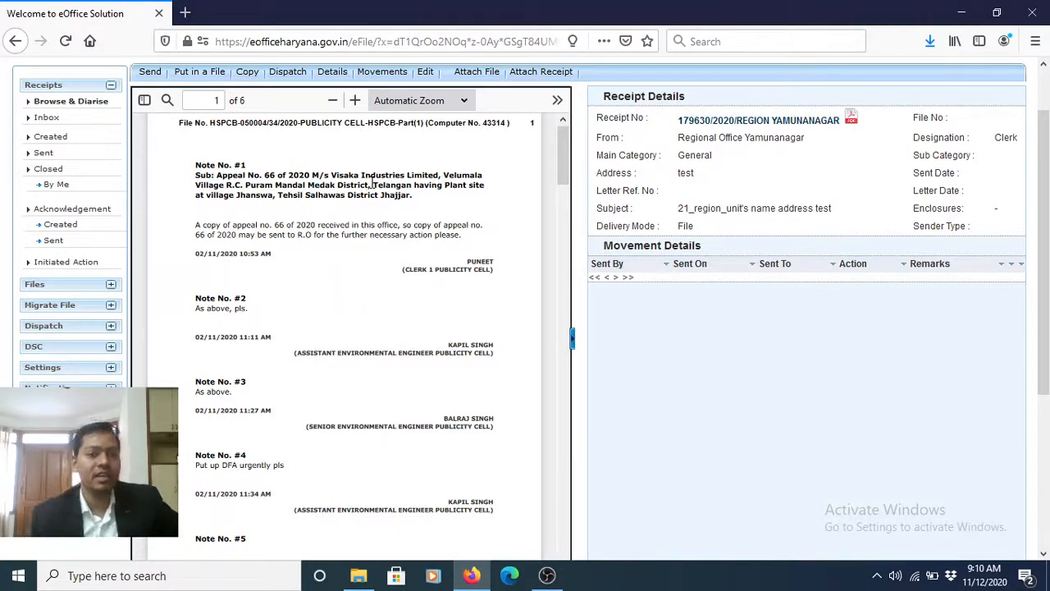
scroll(1047, 212, "down", 2)
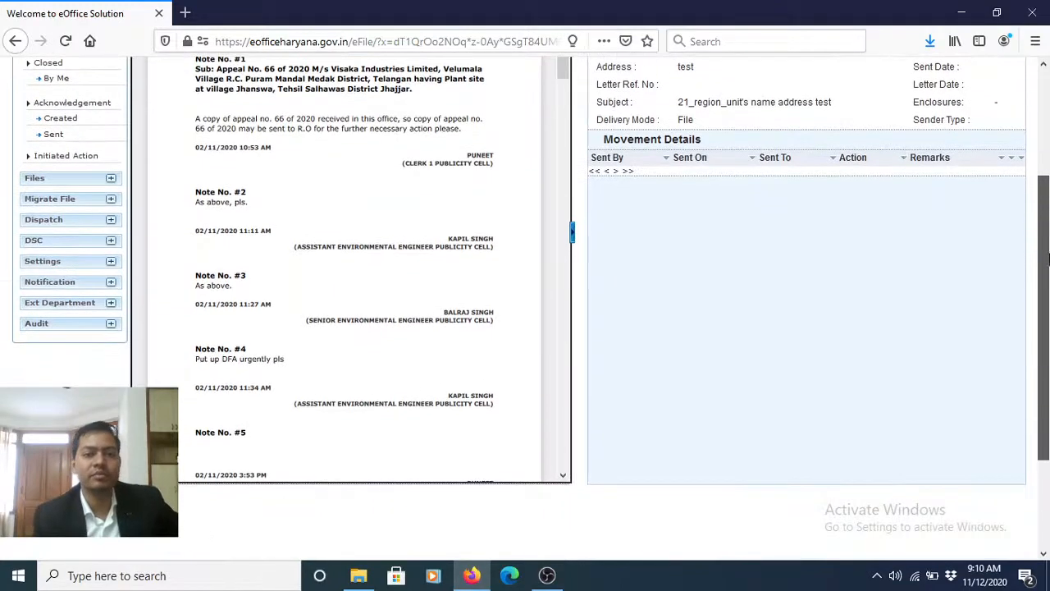
scroll(1047, 211, "up", 3)
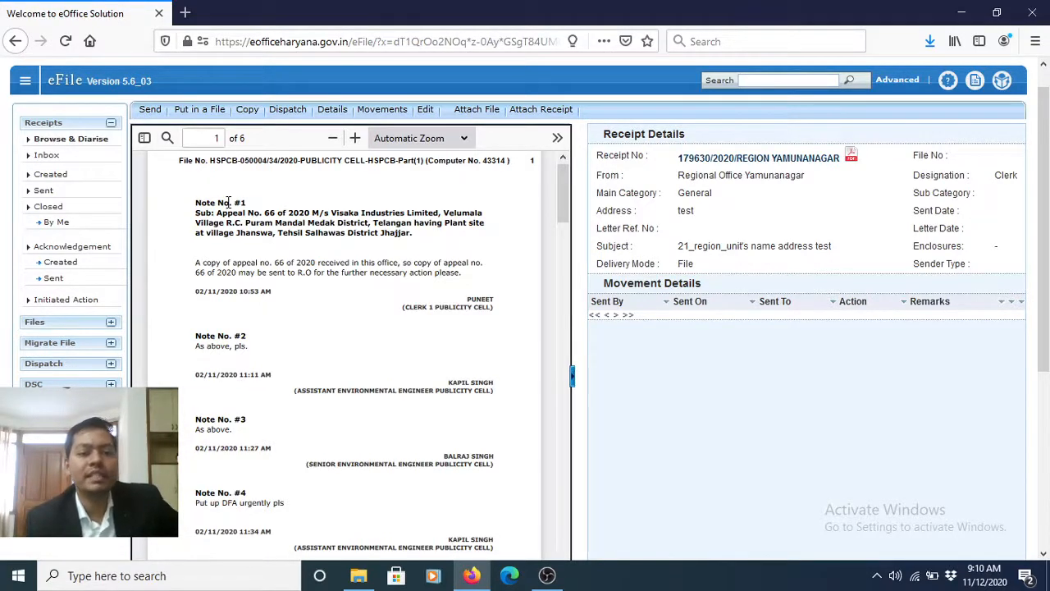
left_click(199, 115)
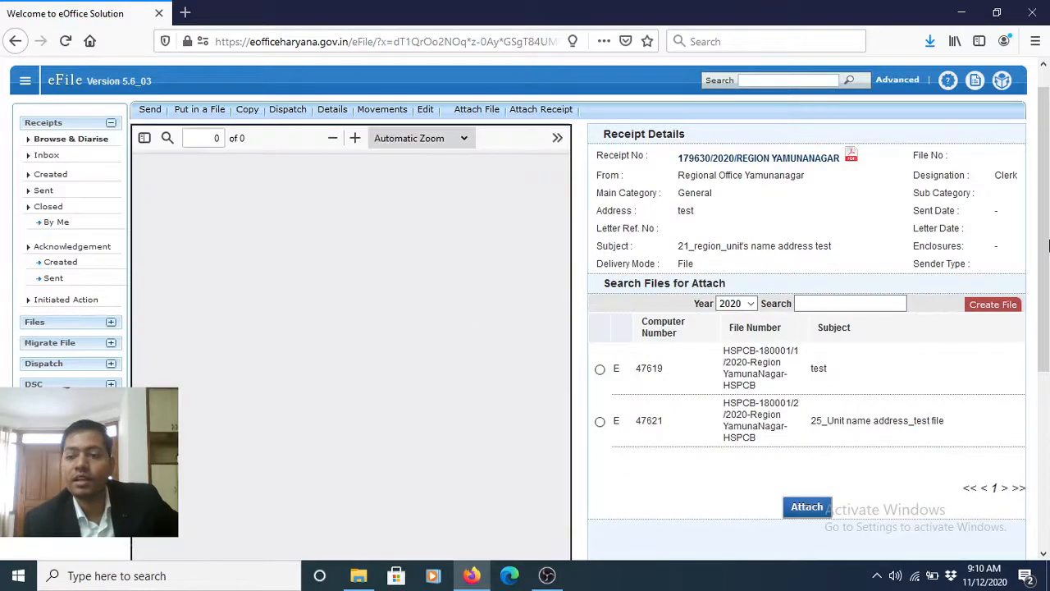
- Attach the generated receipt to the 2020 file whose subject is "25_Unit name address_test file"
scroll(1046, 258, "down", 1)
scroll(1046, 258, "up", 2)
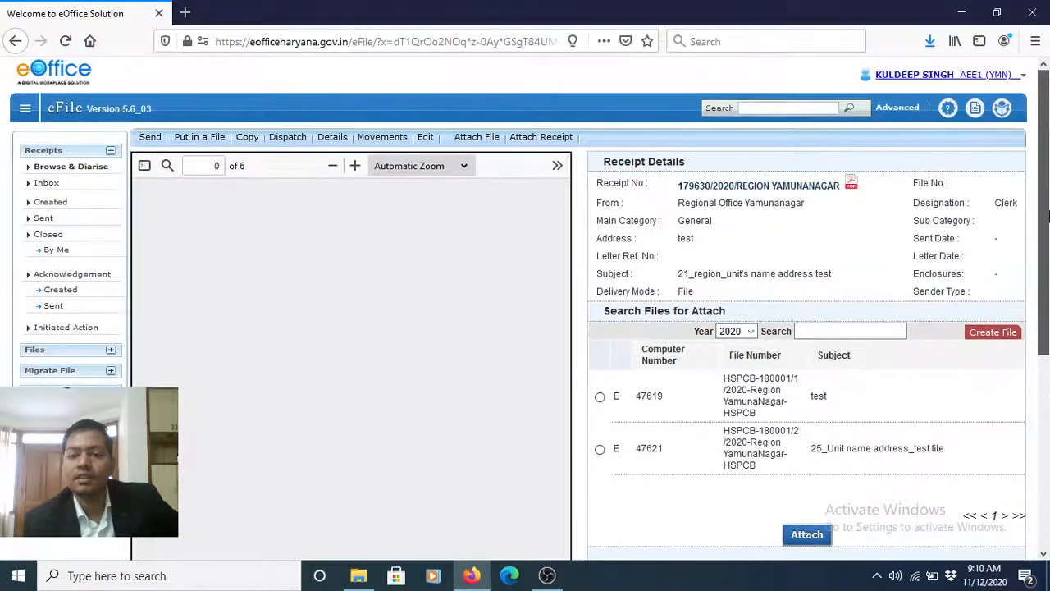
scroll(1046, 249, "down", 1)
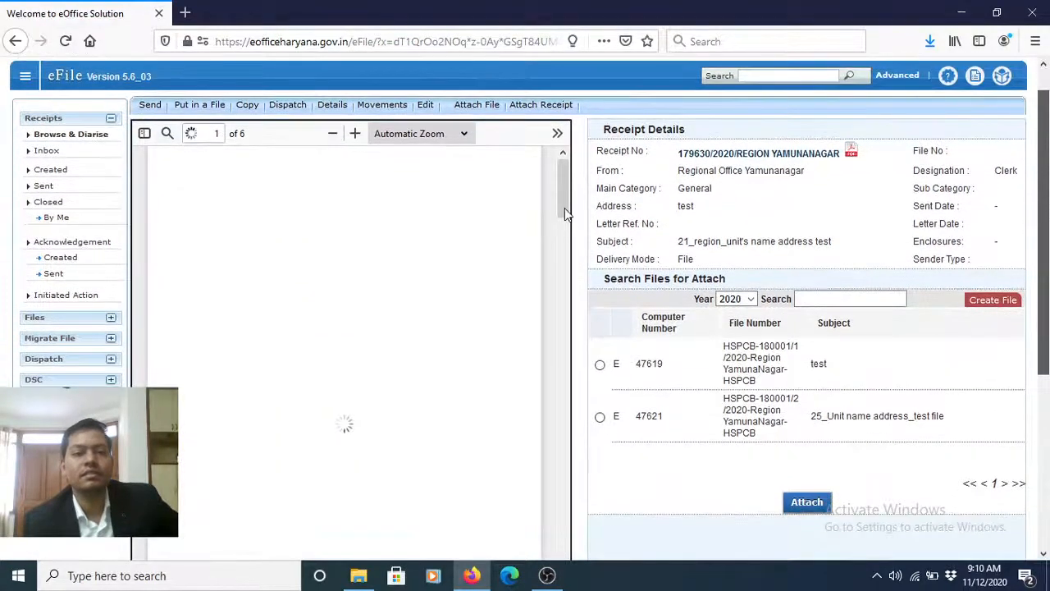
scroll(564, 193, "down", 1)
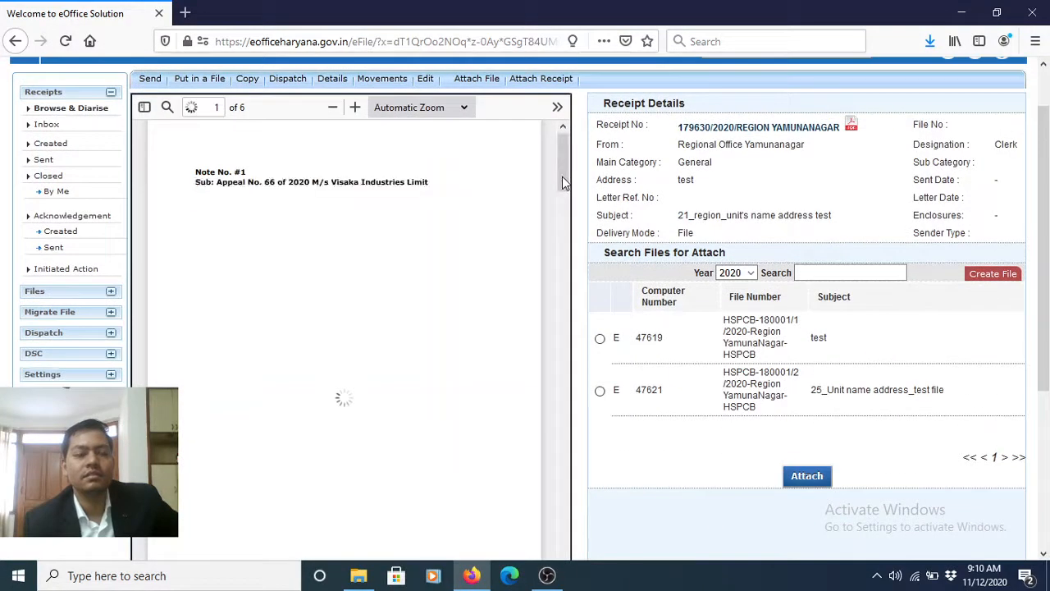
double_click(750, 185)
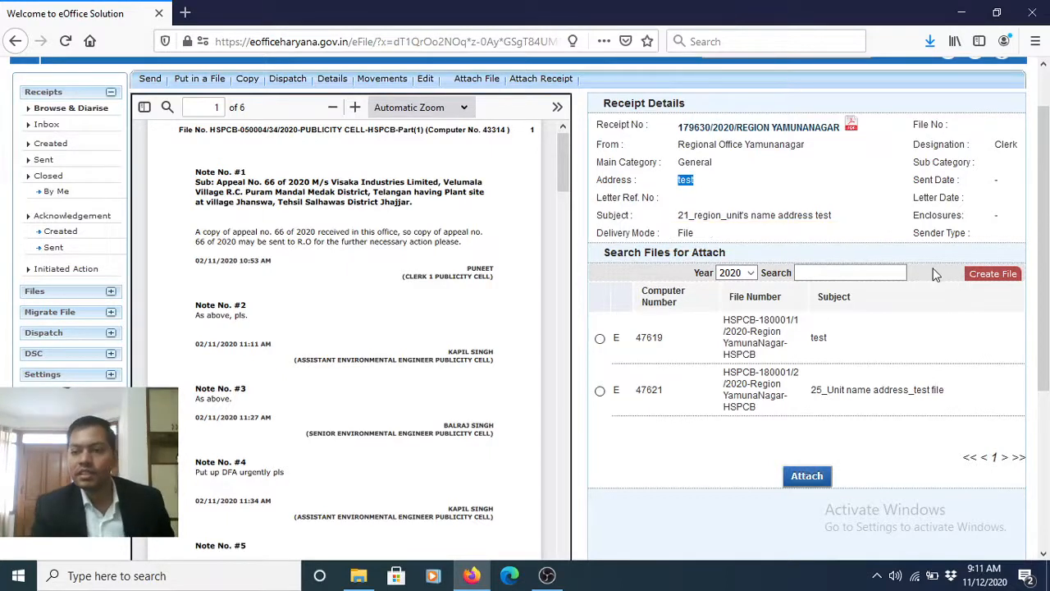
mouse_move(980, 275)
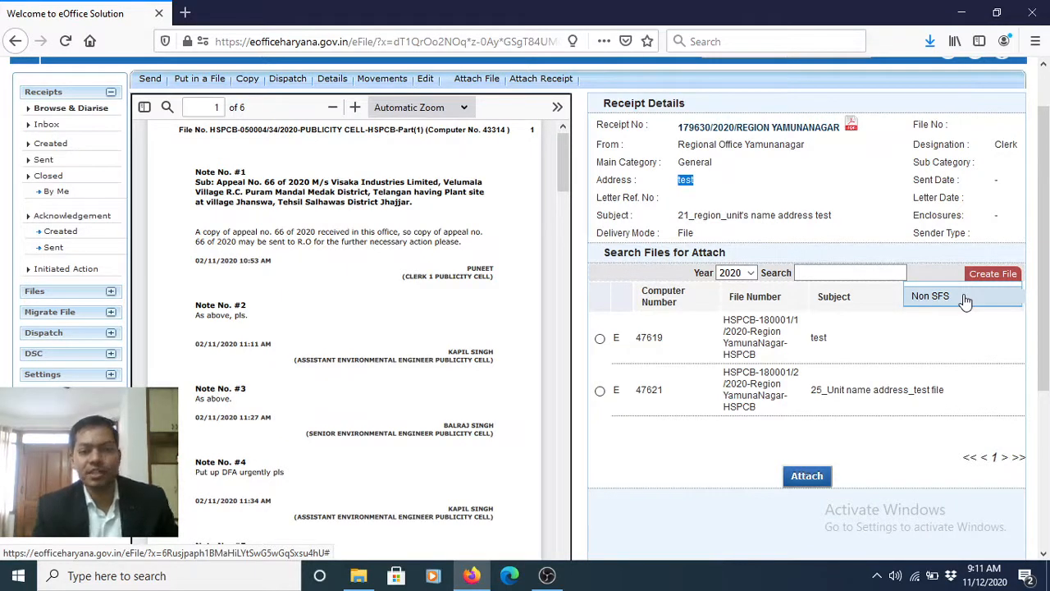
left_click(856, 199)
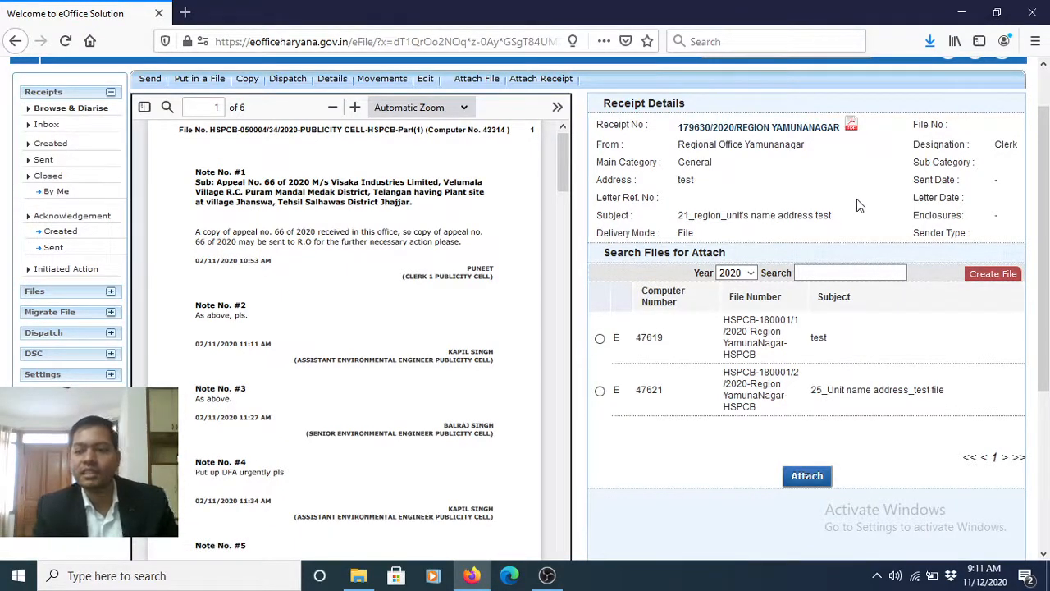
left_click(600, 392)
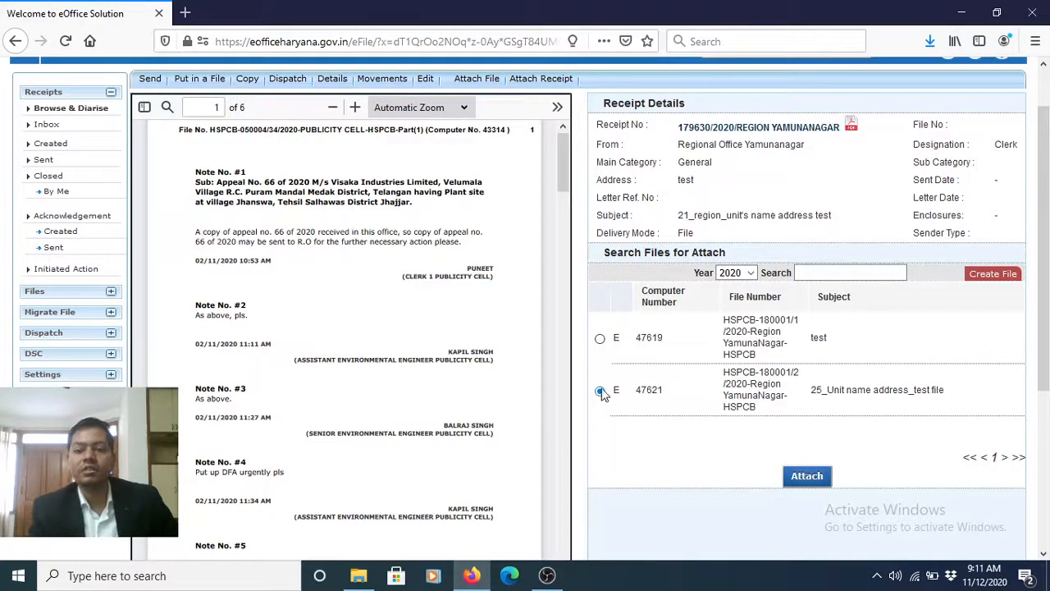
left_click(806, 476)
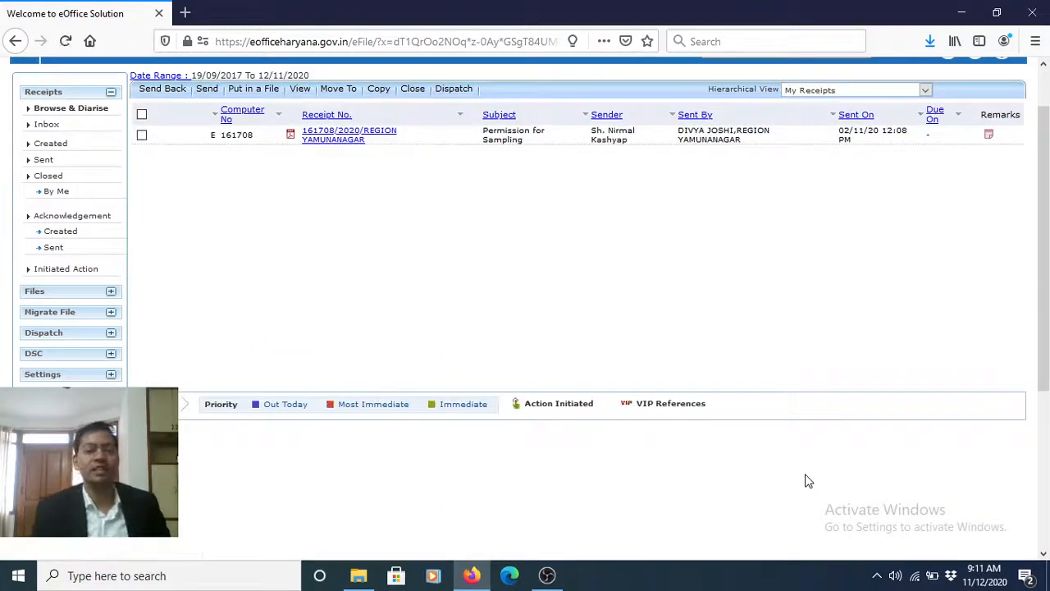
- Display the list of completed files among the created files
left_click_drag(1047, 257, 1048, 202)
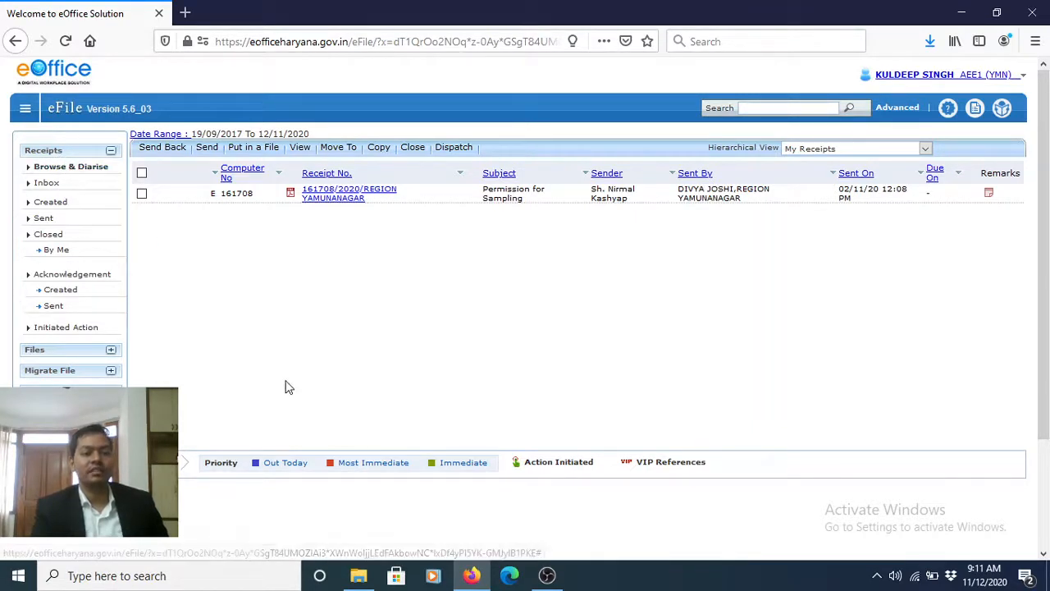
double_click(4, 329)
scroll(3, 329, "down", 1)
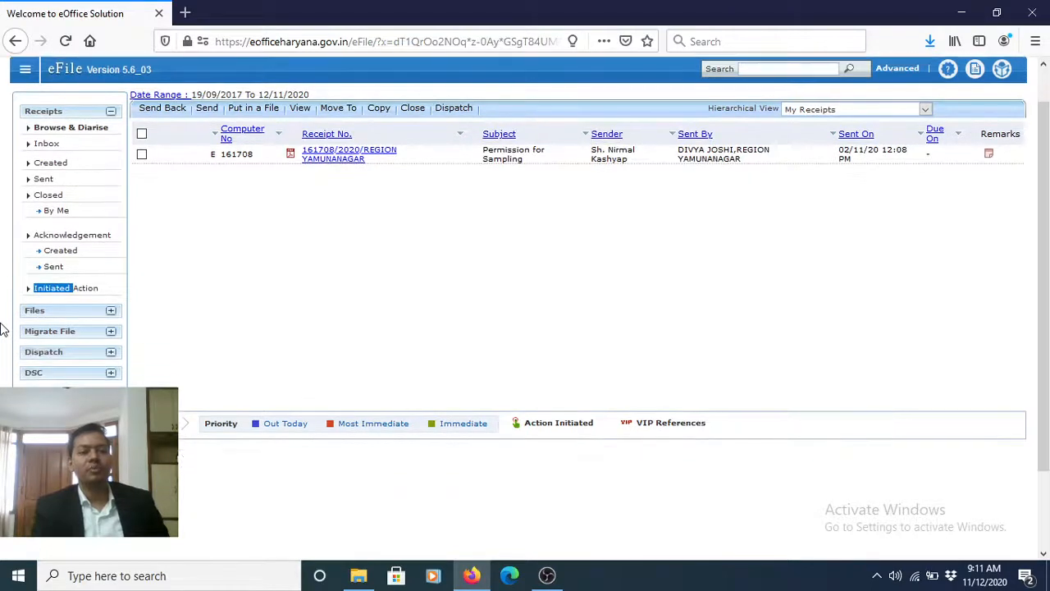
scroll(4, 329, "down", 1)
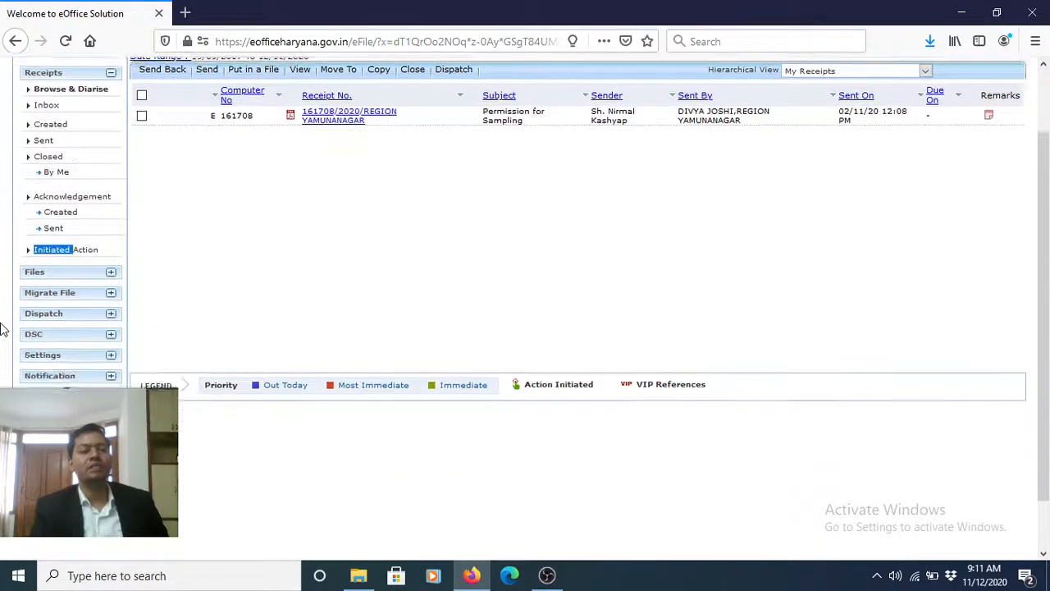
left_click(35, 273)
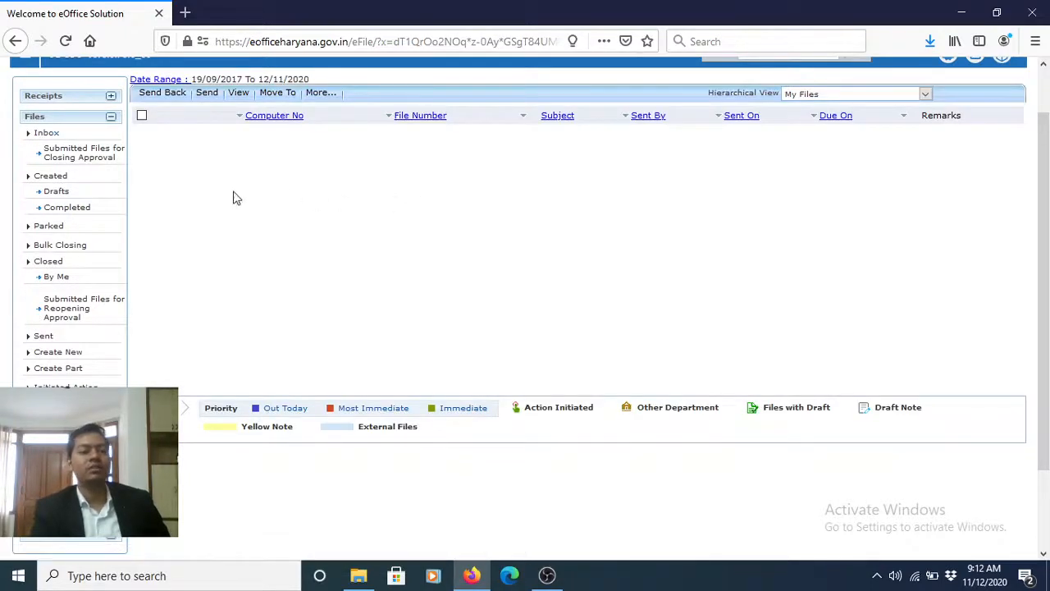
left_click(59, 210)
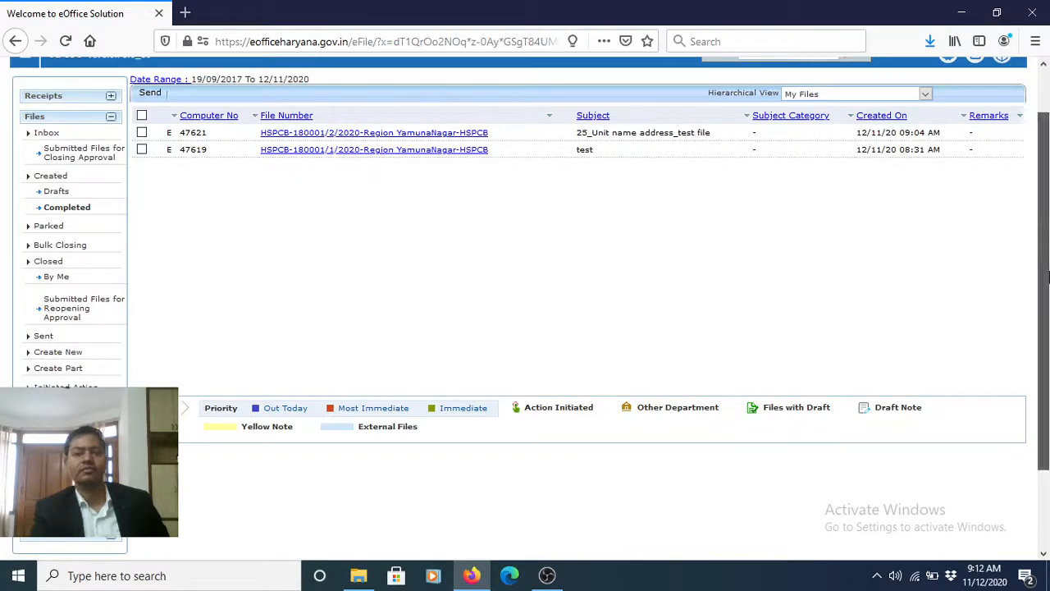
scroll(1047, 265, "up", 1)
scroll(1047, 265, "down", 1)
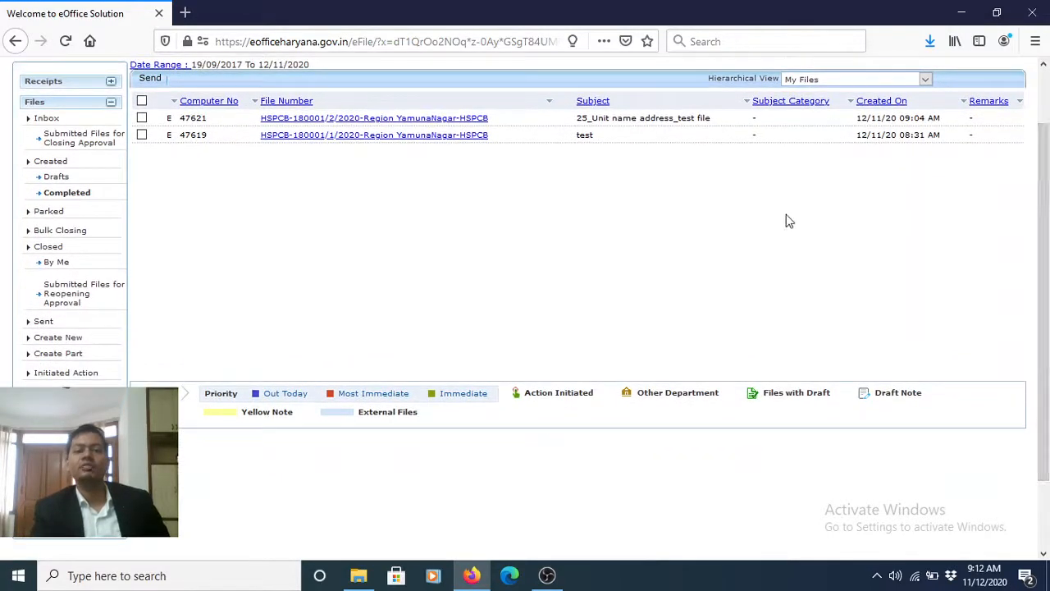
- Open the completed file with the subject "25_Unit name address_test file"
double_click(594, 119)
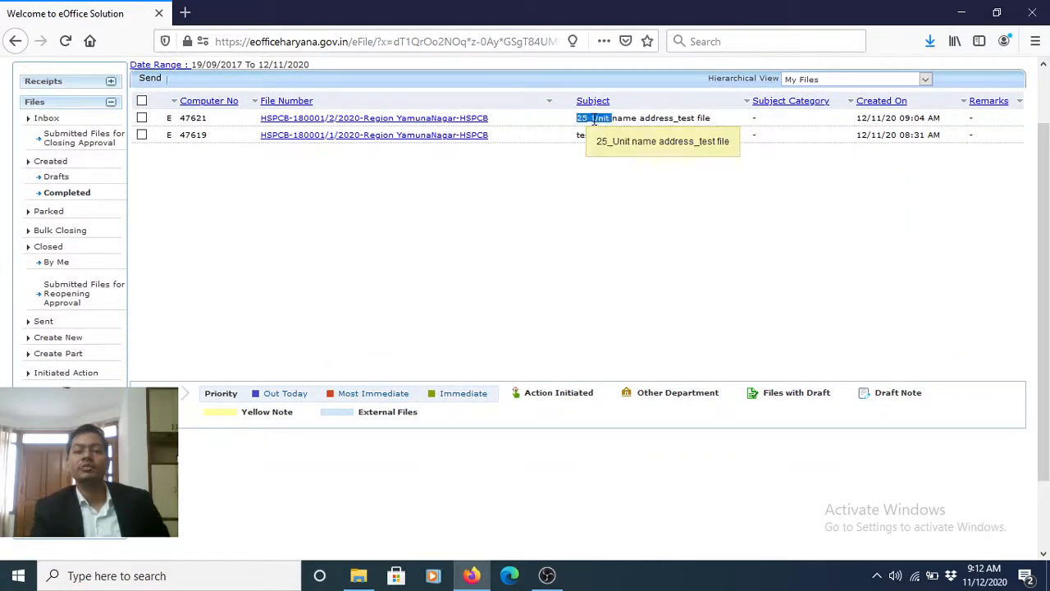
left_click(594, 119)
left_click_drag(594, 119, 682, 119)
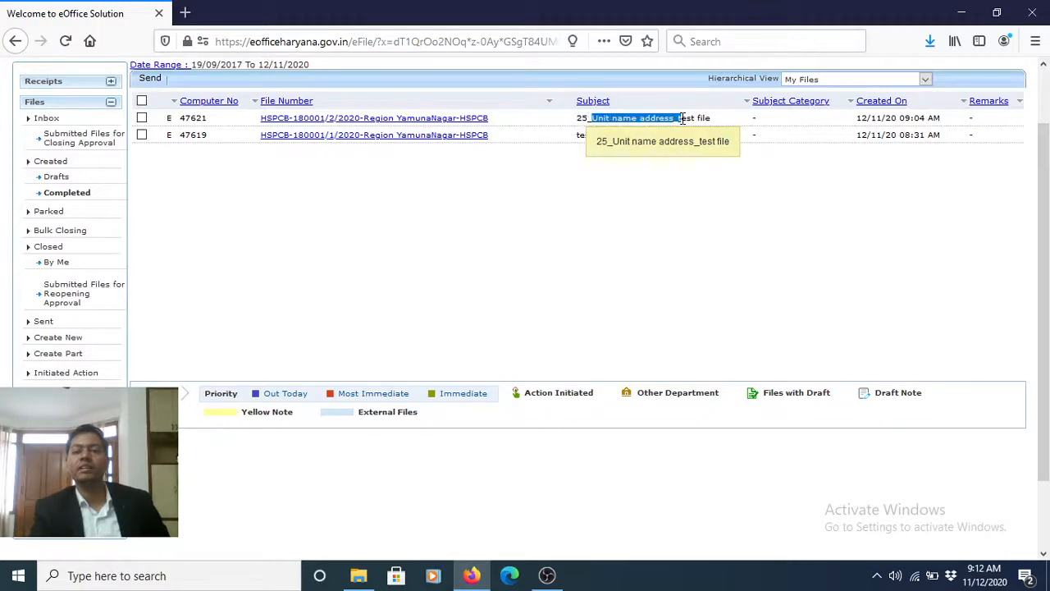
left_click(681, 118)
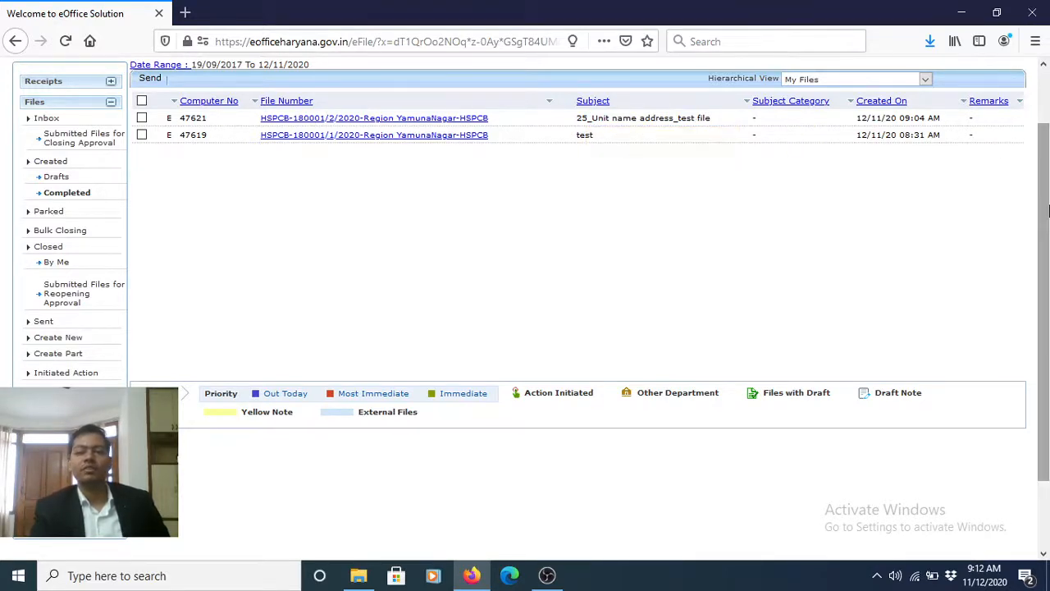
scroll(444, 144, "up", 1)
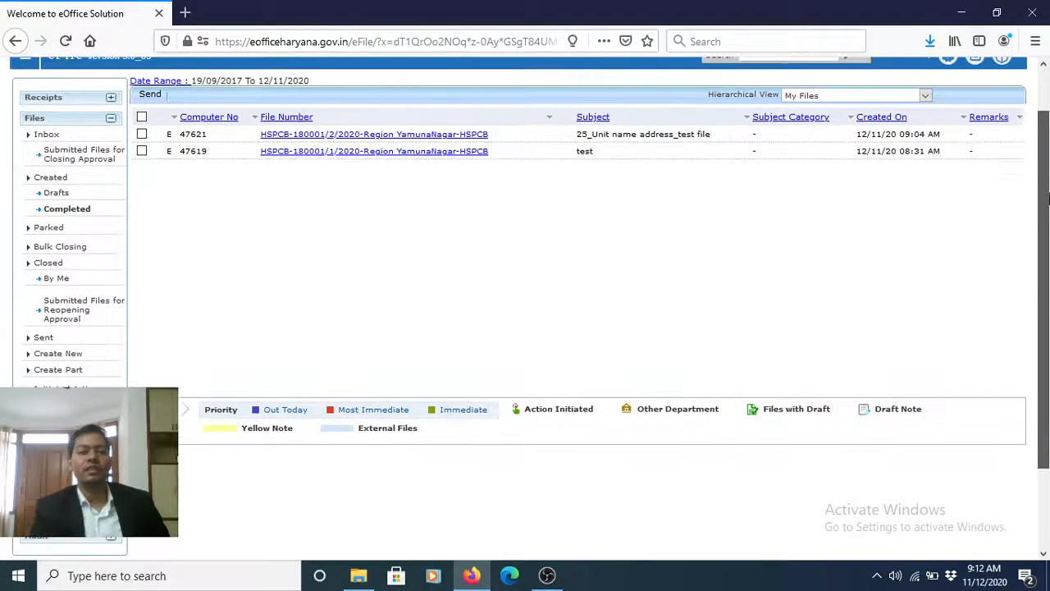
left_click(343, 137)
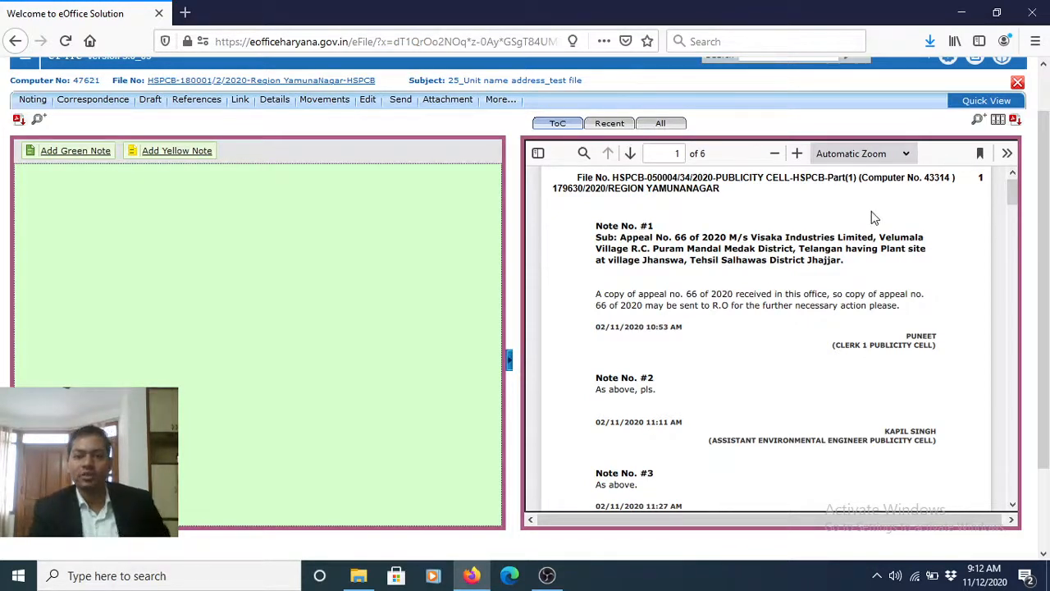
- Look through the attached receipt's pages in the file's correspondence and examine the empty noting area beside them
mouse_move(1014, 195)
left_mouse_down()
mouse_move(1011, 283)
mouse_move(1012, 176)
left_mouse_up()
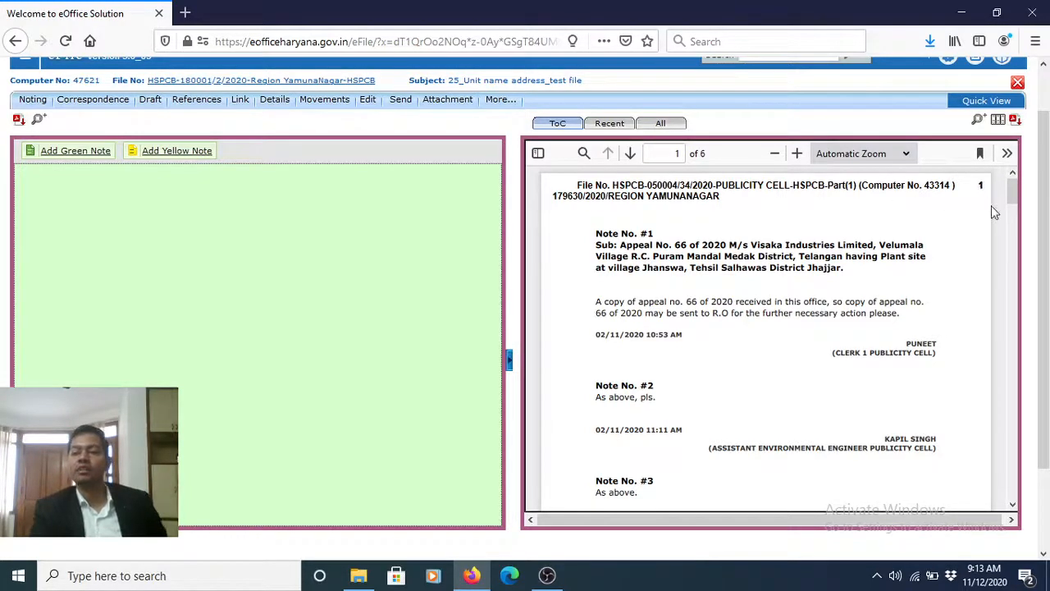
scroll(991, 211, "down", 20)
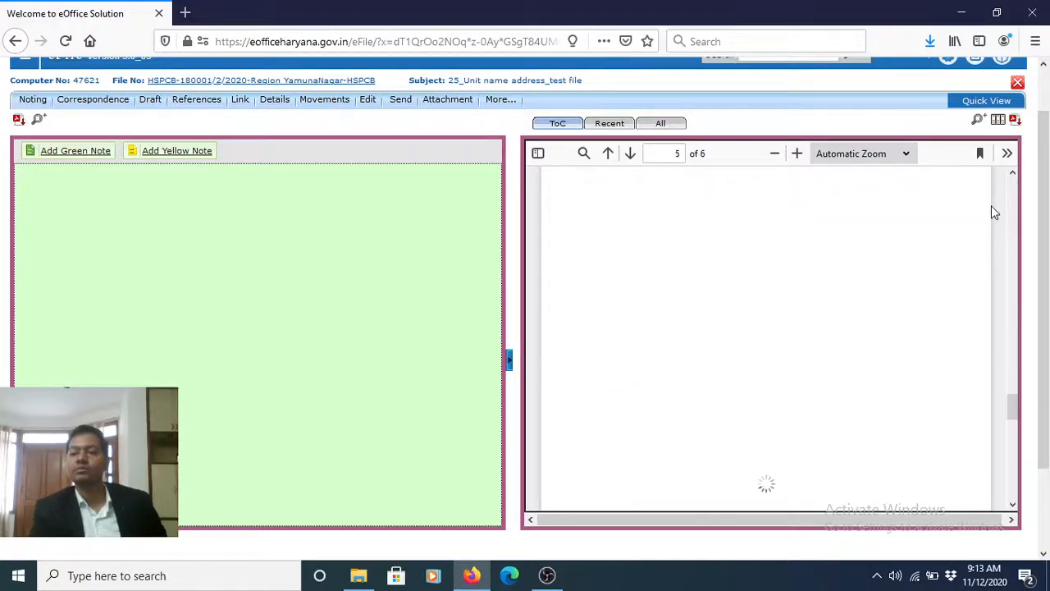
scroll(1048, 293, "up", 2)
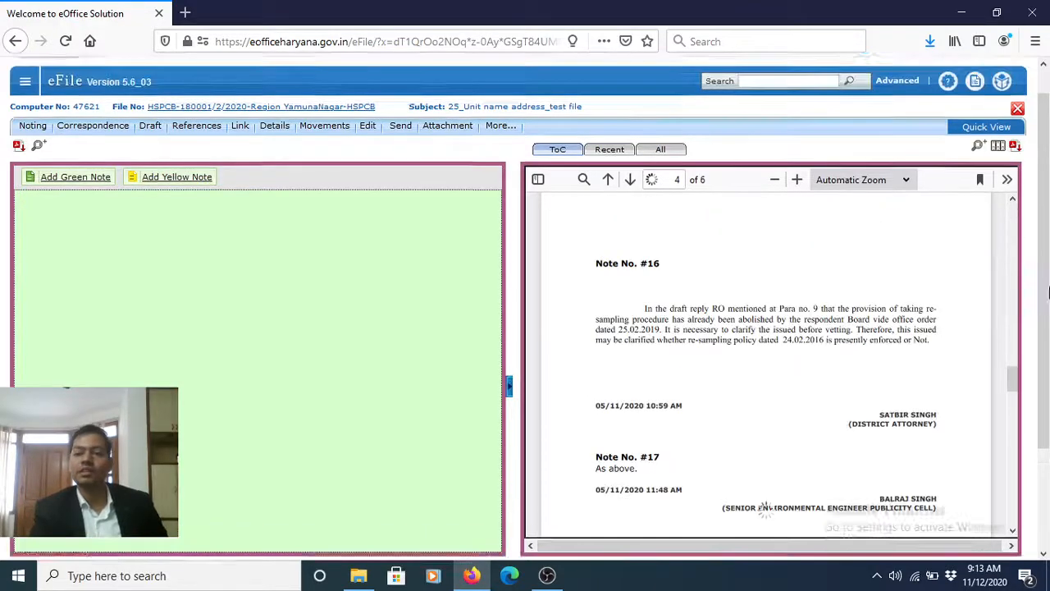
scroll(1049, 293, "down", 1)
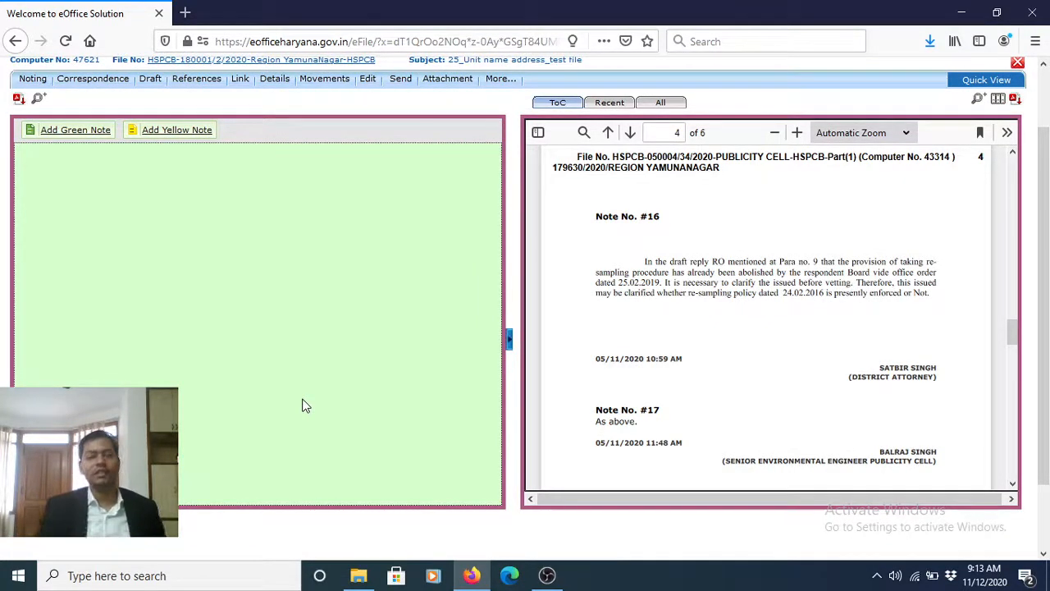
scroll(1044, 295, "up", 2)
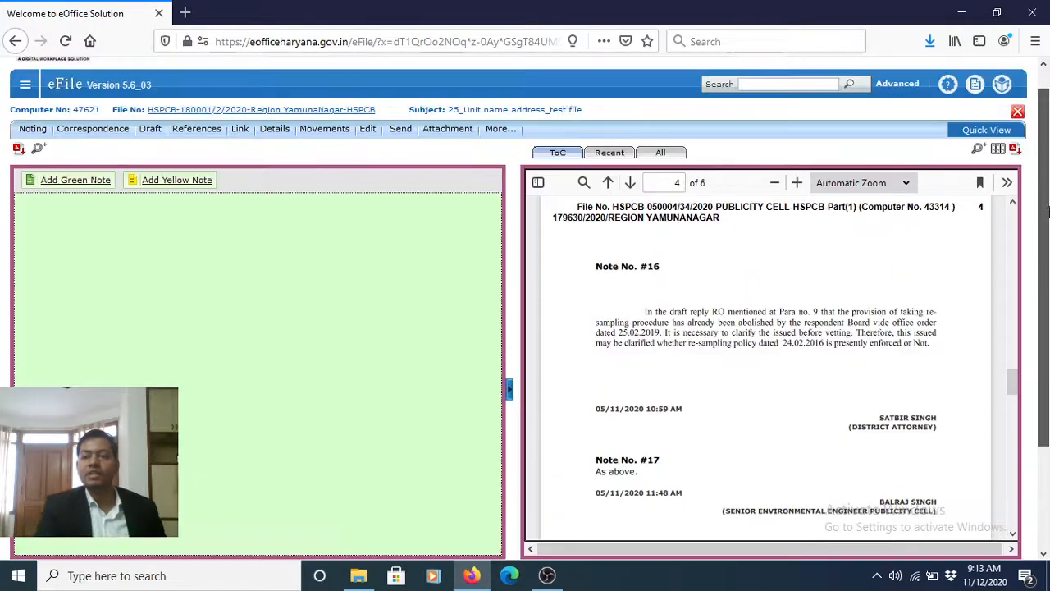
scroll(1044, 156, "down", 1)
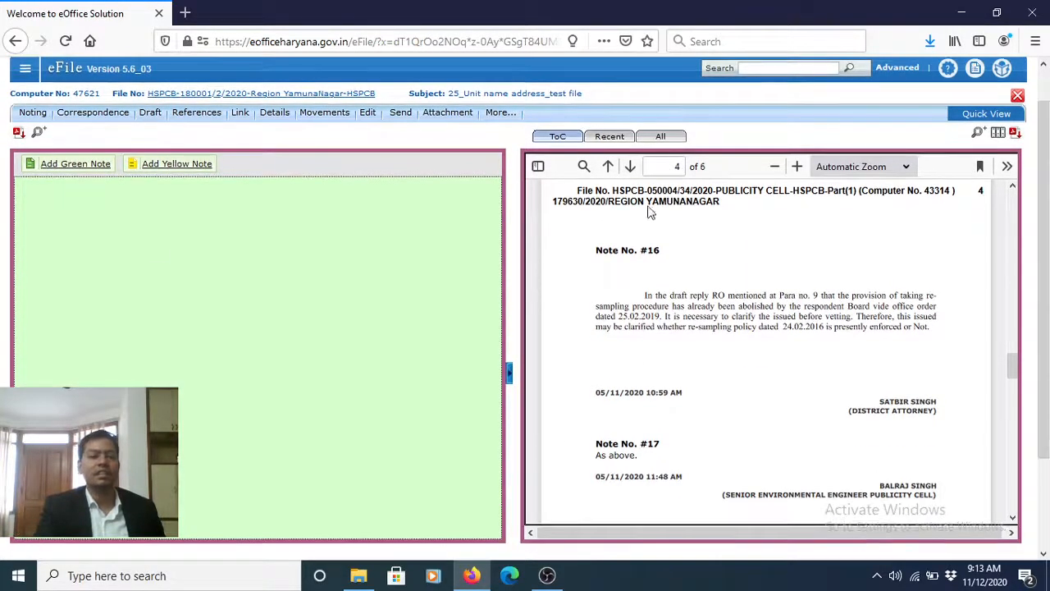
mouse_move(1043, 181)
left_mouse_down()
mouse_move(1044, 156)
mouse_move(1043, 172)
left_mouse_up()
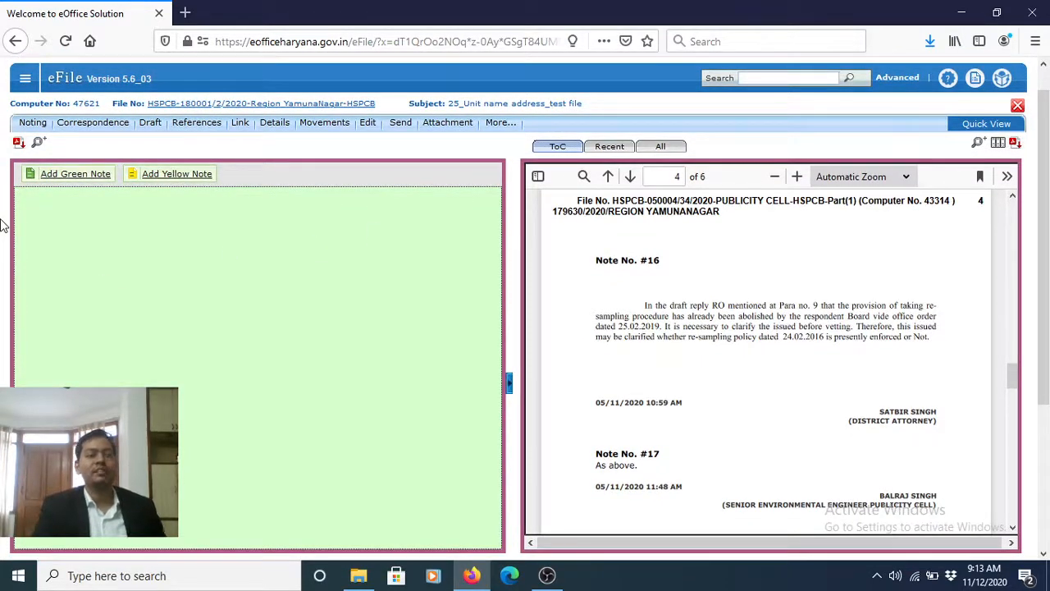
scroll(2, 226, "up", 1)
scroll(2, 225, "down", 1)
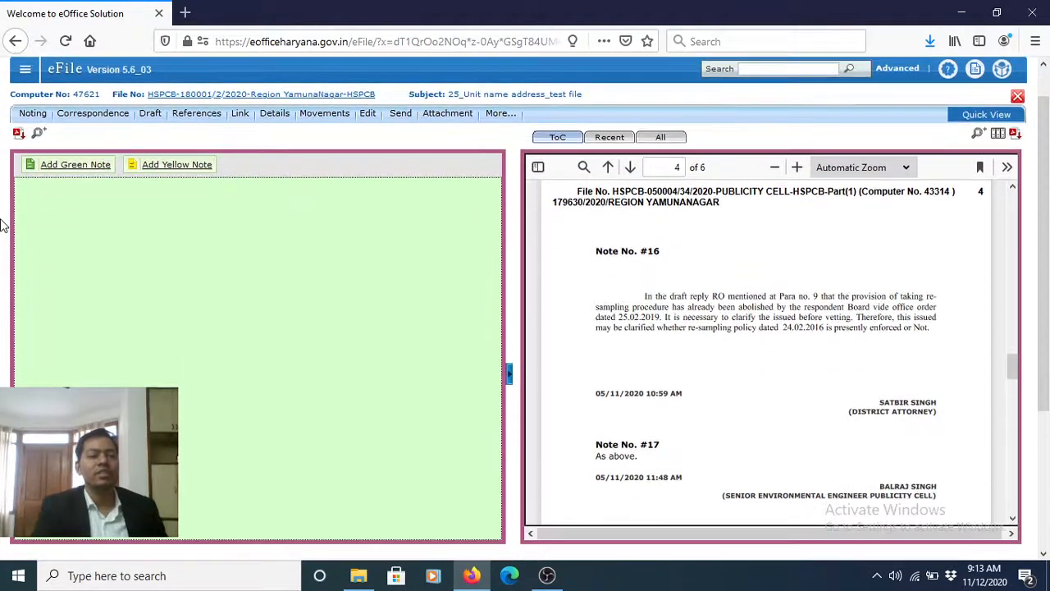
- Add a green note to the file reading "Old noting pages are attached here."
left_click(61, 167)
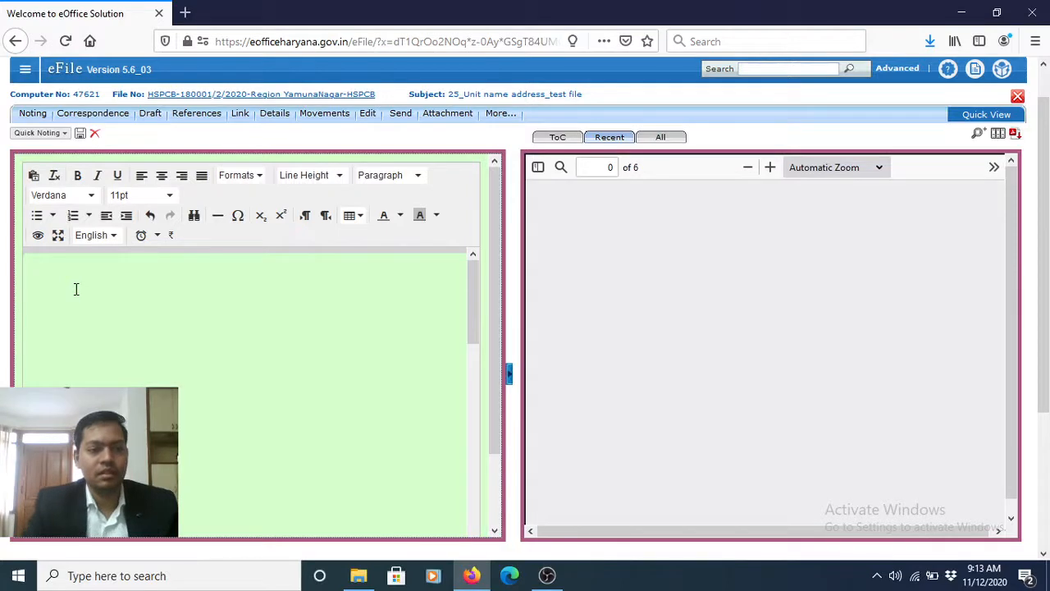
type("Old noting pag")
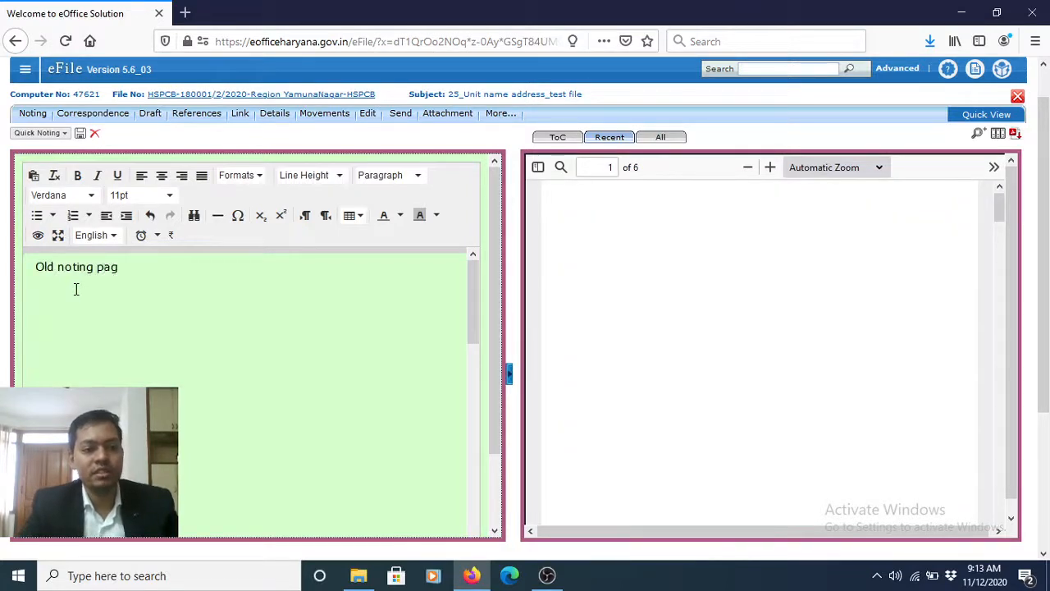
type("es are attached here.")
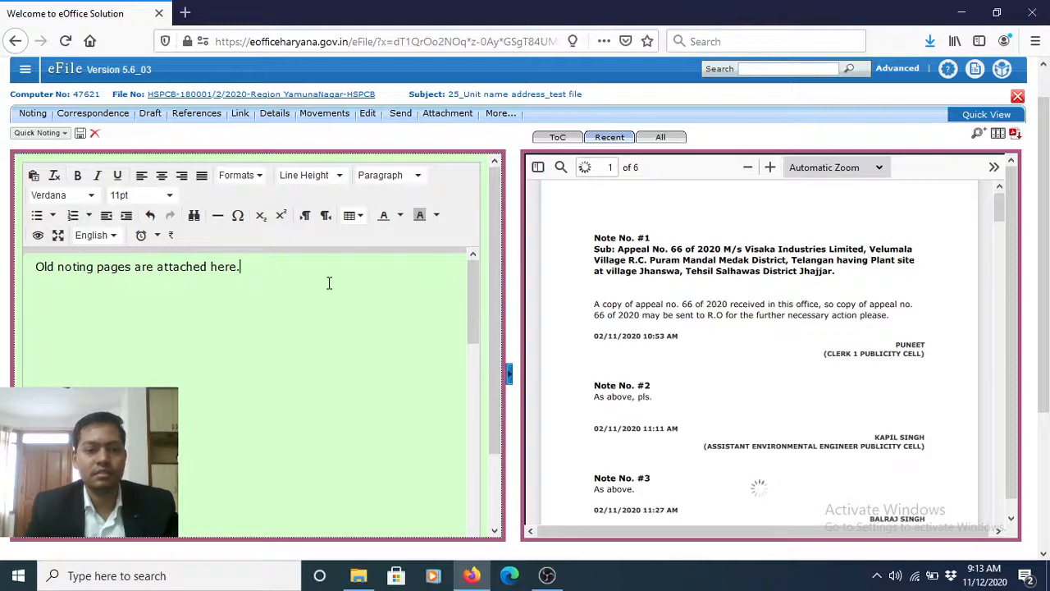
left_click_drag(494, 270, 492, 392)
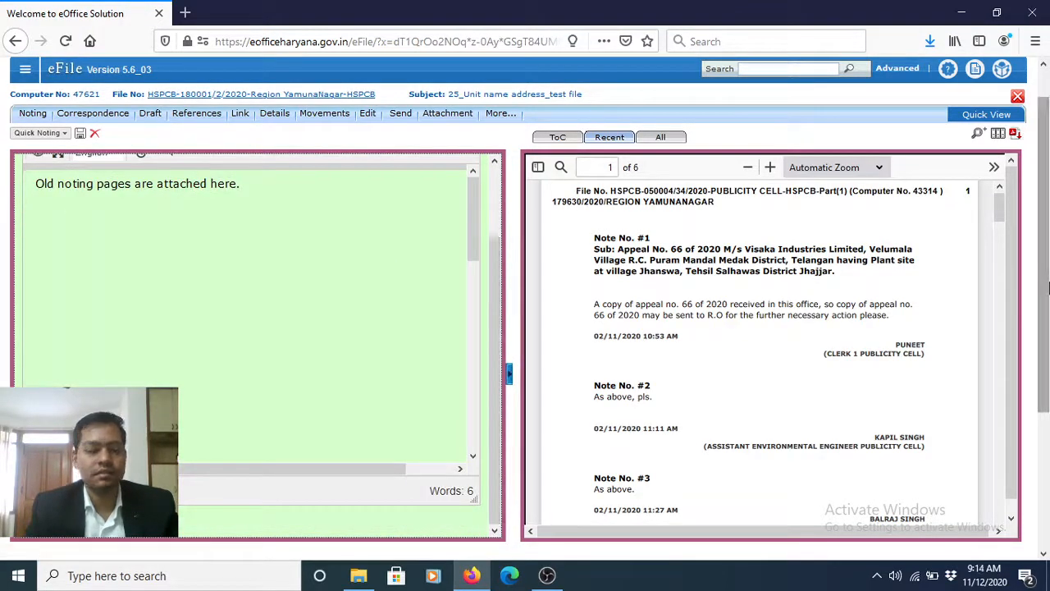
- Switch to OBS, move the webcam overlay to the lower-right corner of the captured screen, and return to the green note in Firefox
left_click(546, 575)
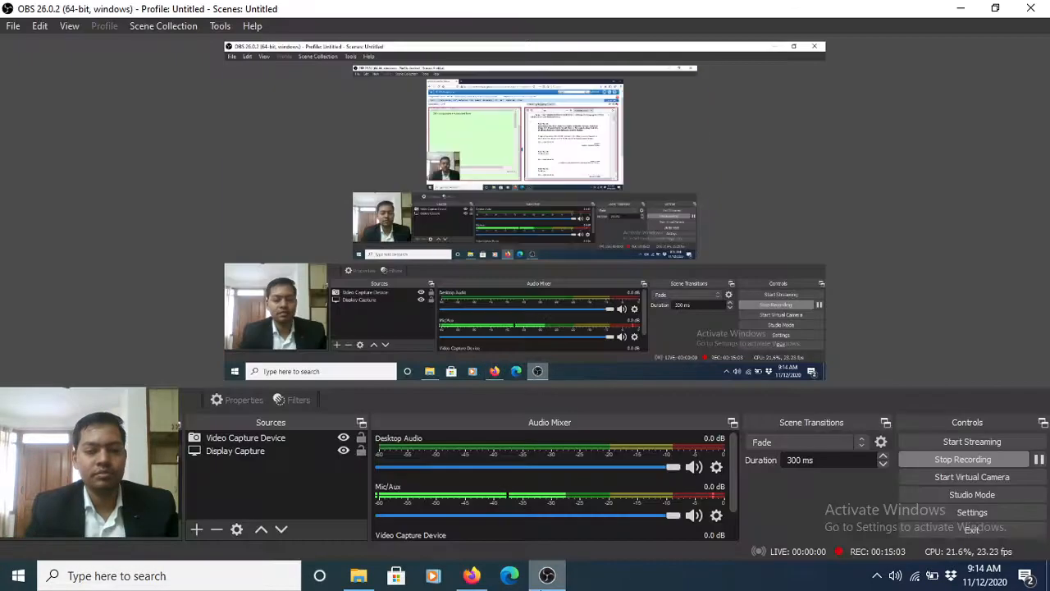
left_click_drag(290, 301, 747, 314)
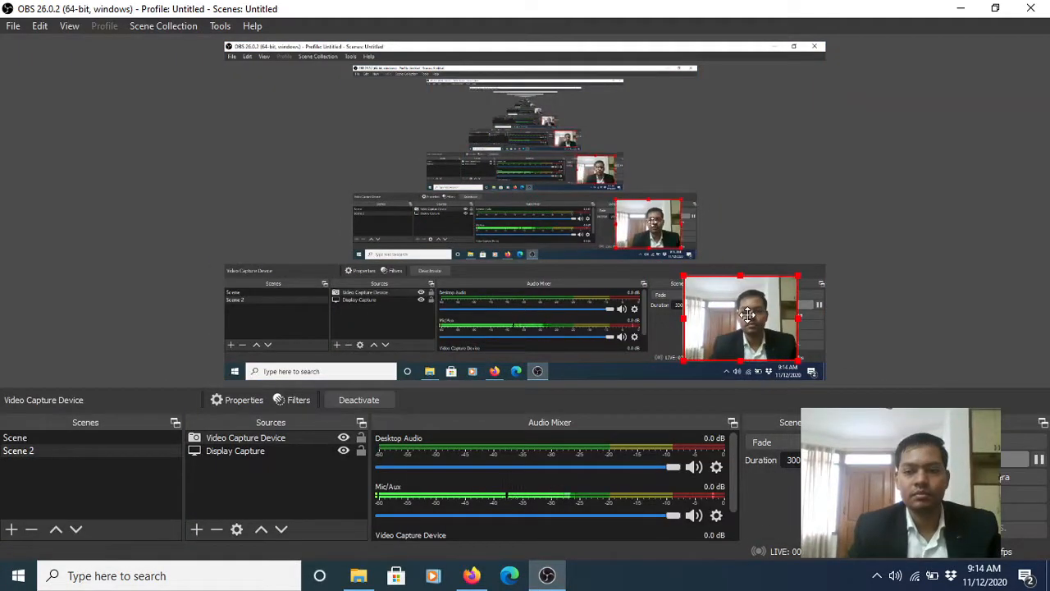
left_click(471, 575)
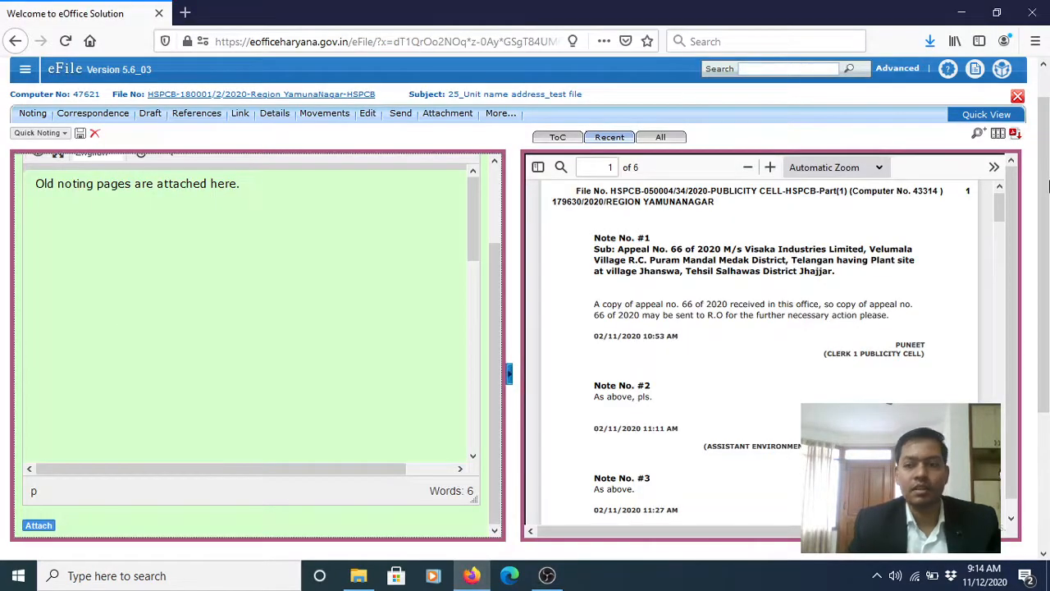
scroll(233, 265, "down", 1)
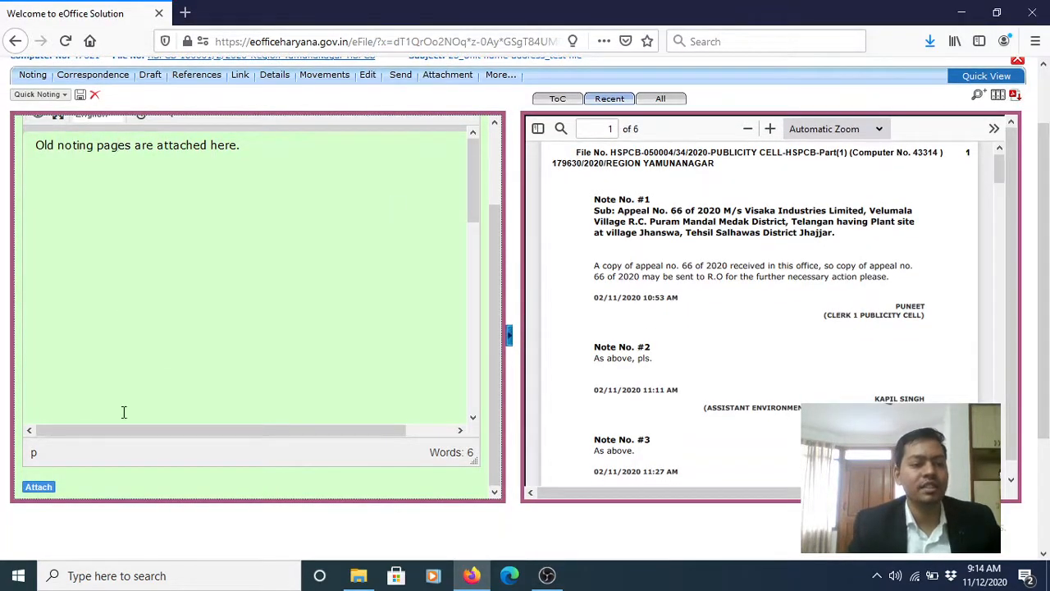
- Attach NP21_Testfile_Region_District from the yamunanagar downloads folder to the green note
left_click(36, 493)
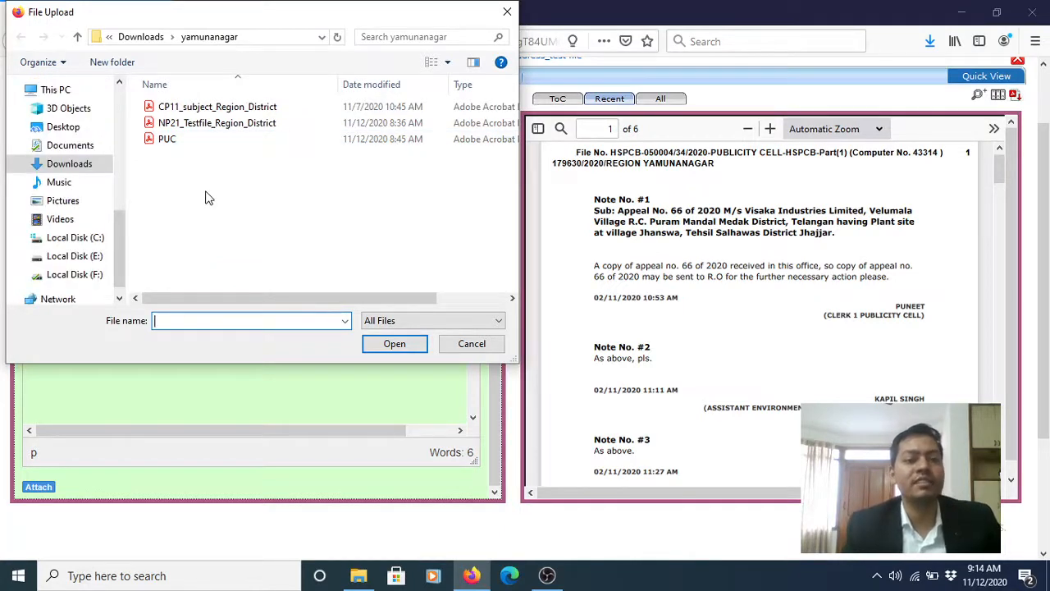
left_click(229, 129)
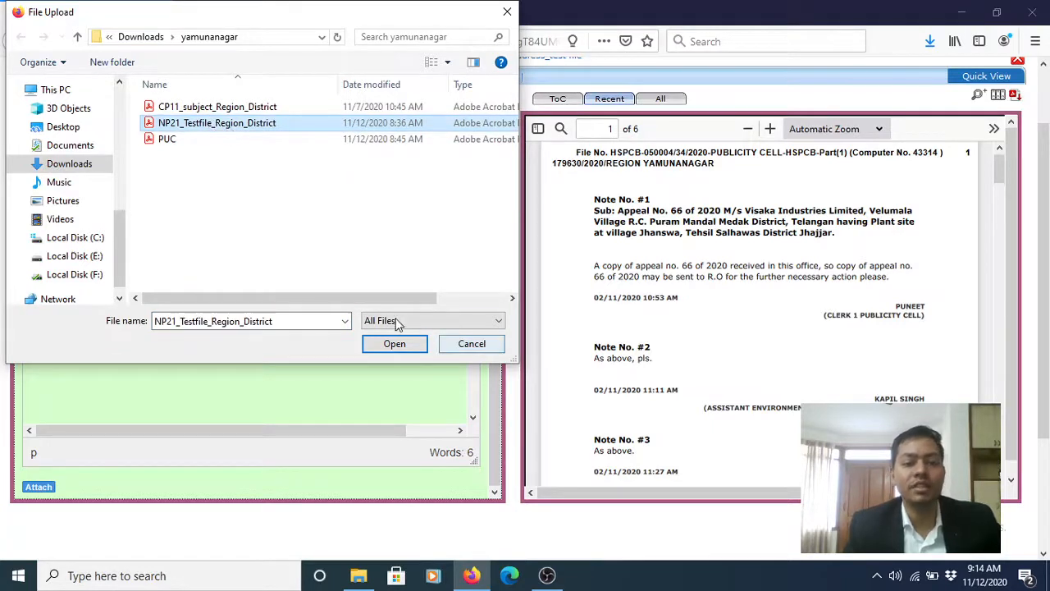
left_click(393, 344)
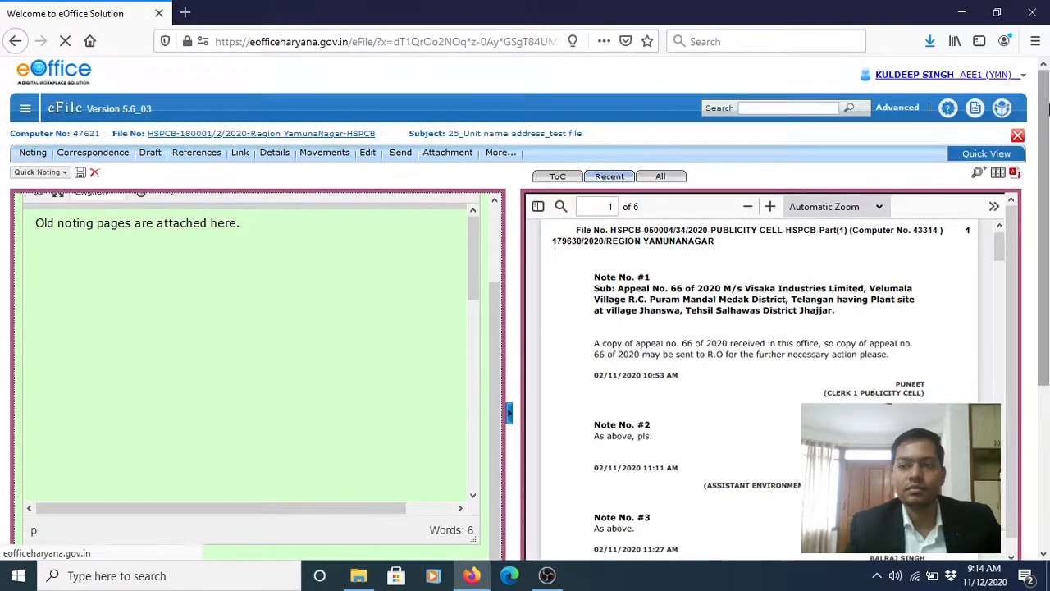
scroll(469, 233, "down", 3)
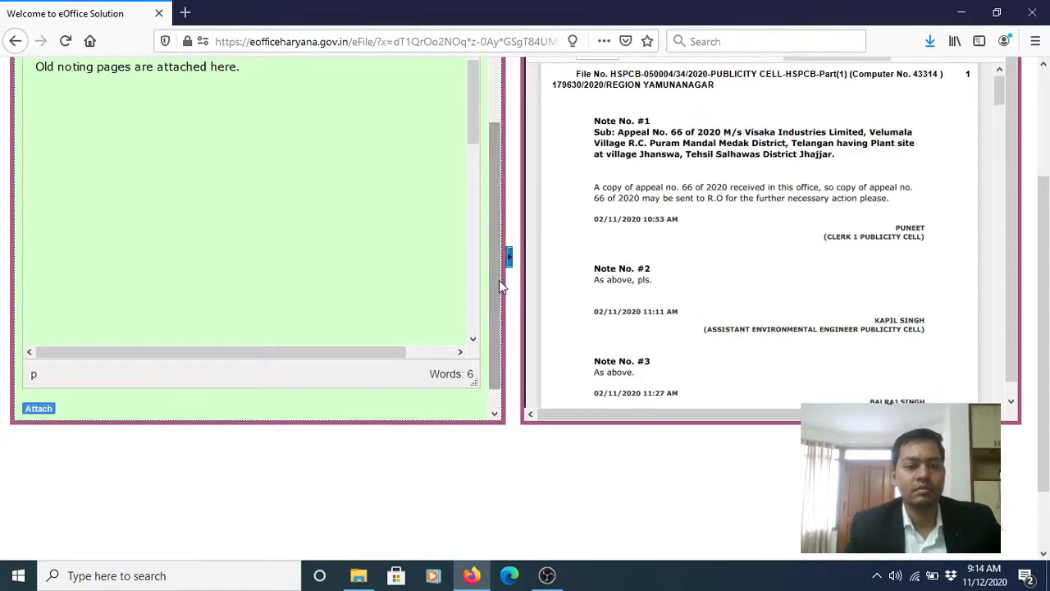
scroll(498, 280, "down", 1)
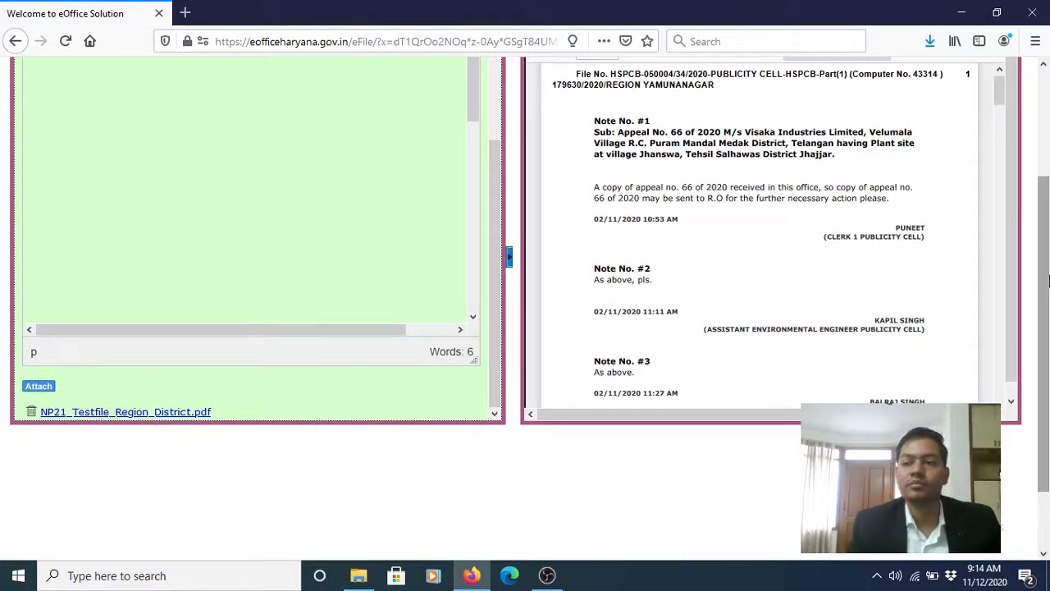
- Add a second line to the green note reading "Test file. The pUC is being sent for ttesting purpose."
scroll(1046, 213, "up", 2)
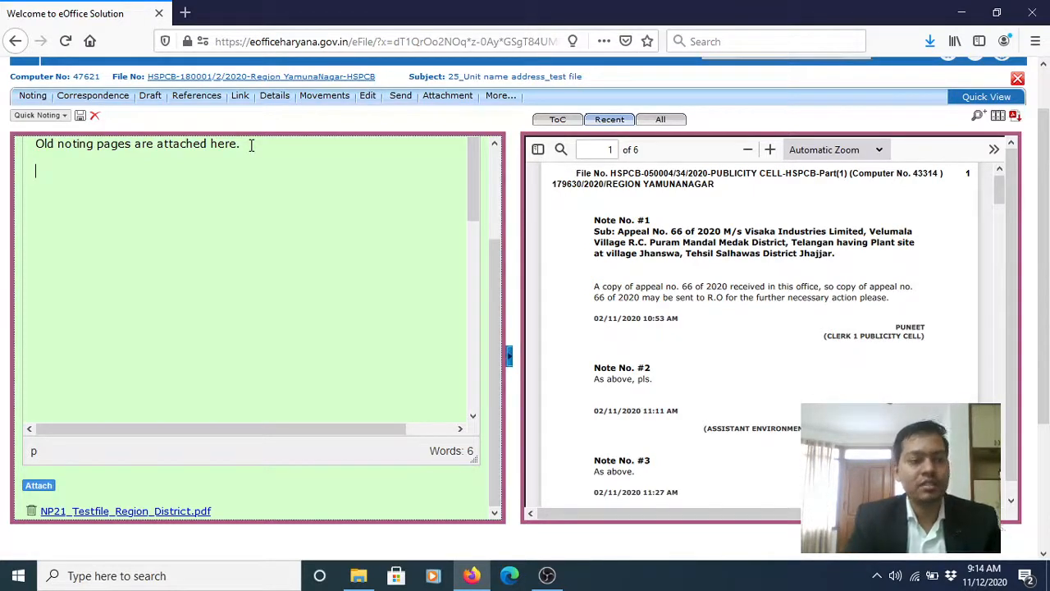
type("est file.")
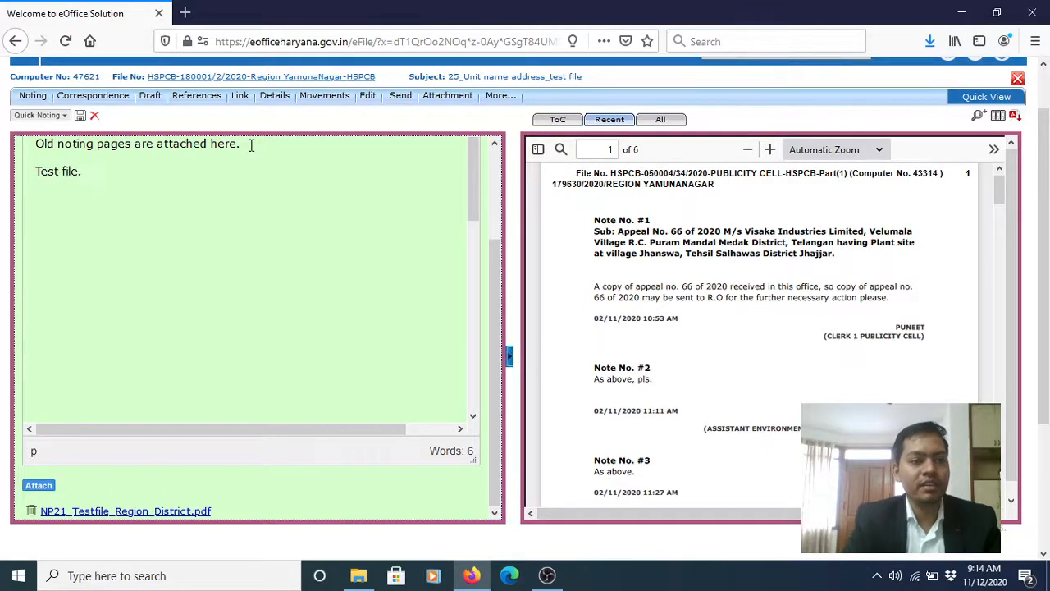
type(" The pUC")
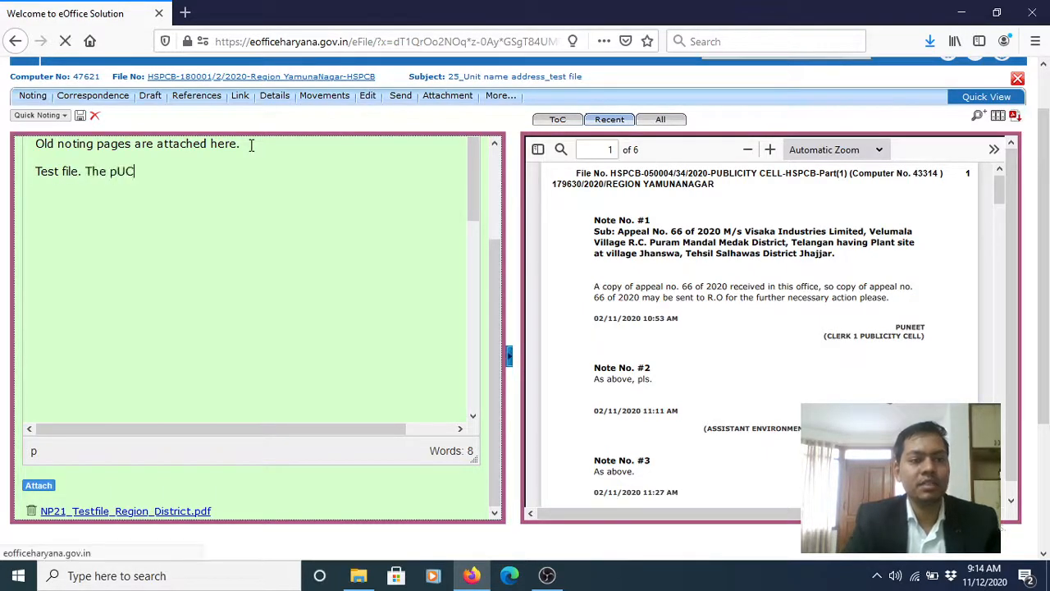
type(" is being sent for")
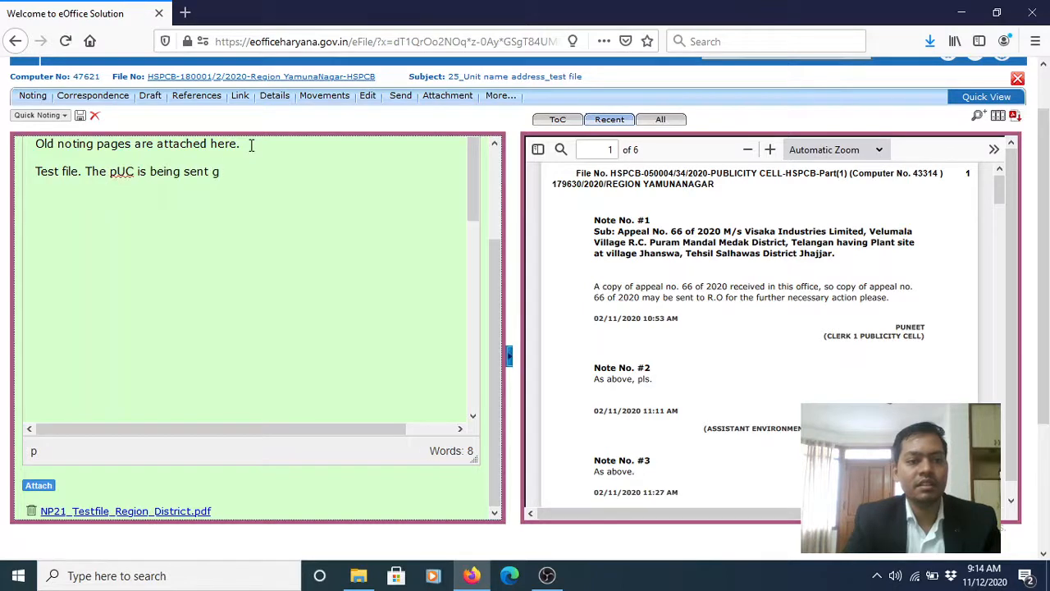
type(" ttesting purpose.")
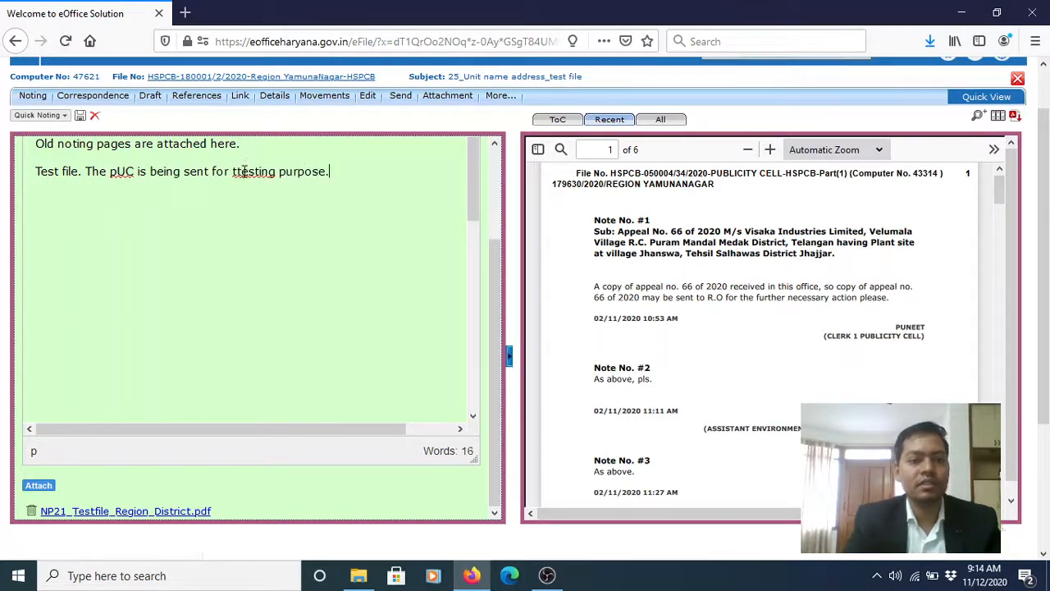
- Send the file with the Forward action to the AEE(Pub) officer of the Publicity Cell
scroll(1048, 314, "up", 1)
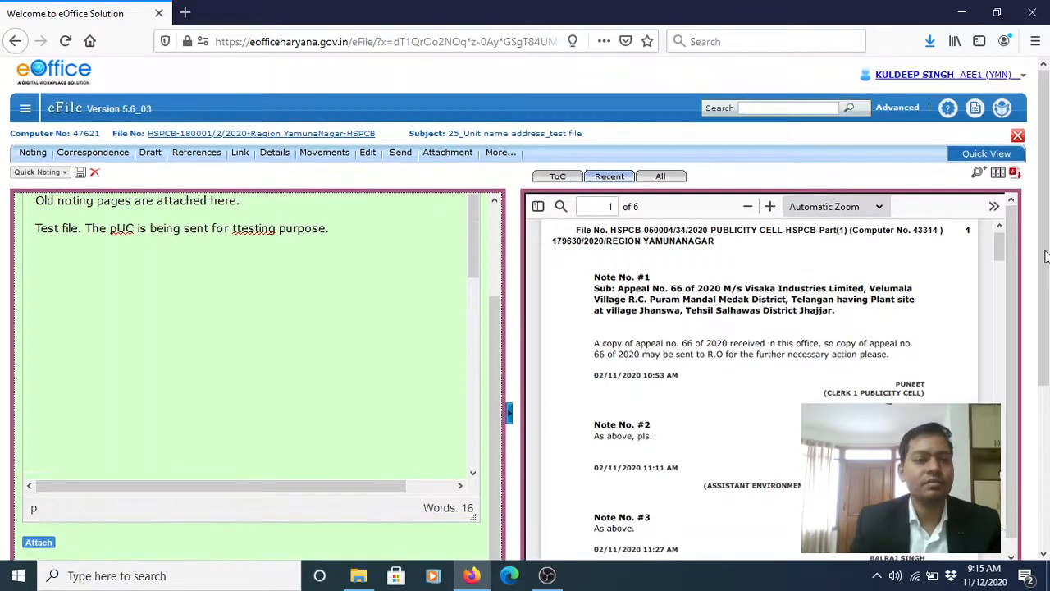
left_click(401, 159)
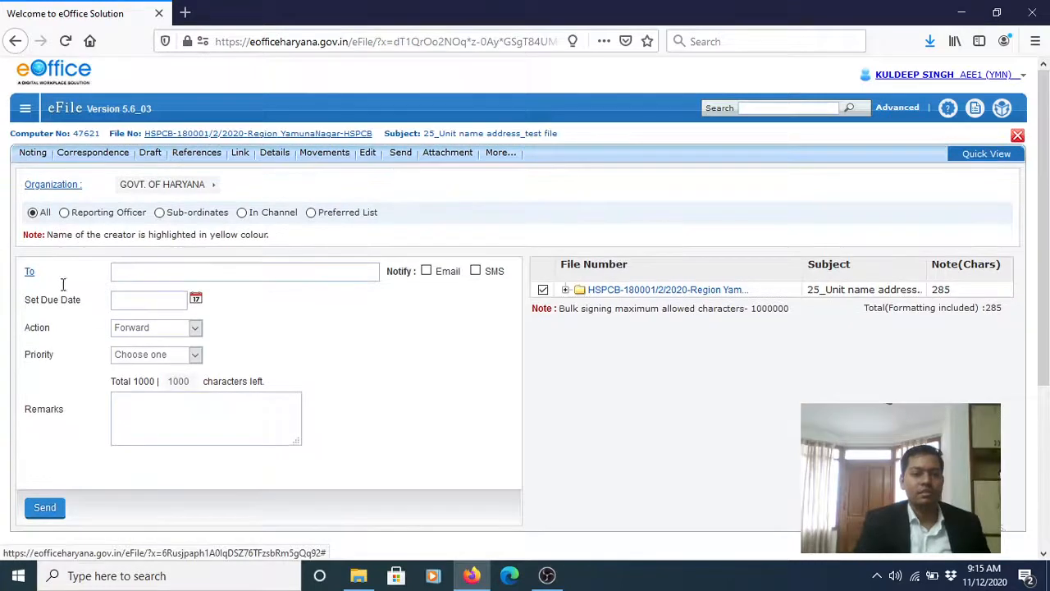
left_click(150, 272)
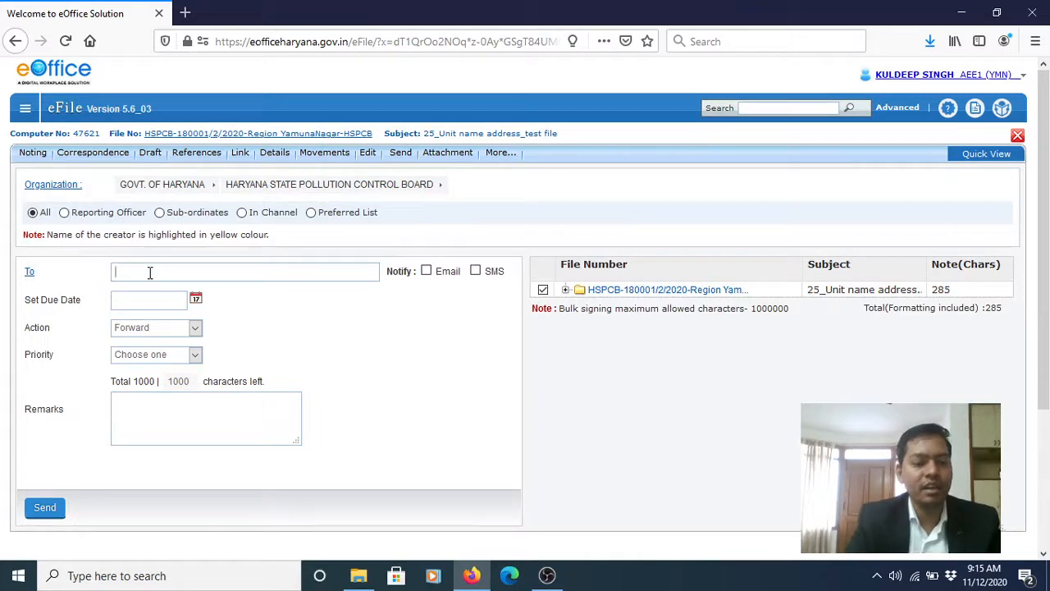
type("apil")
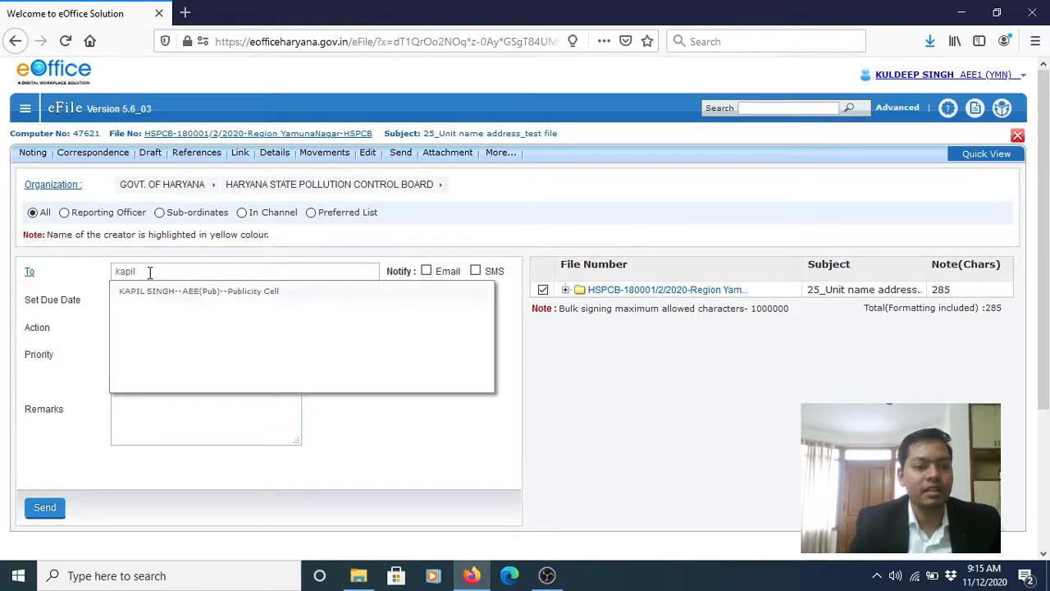
left_click(150, 272)
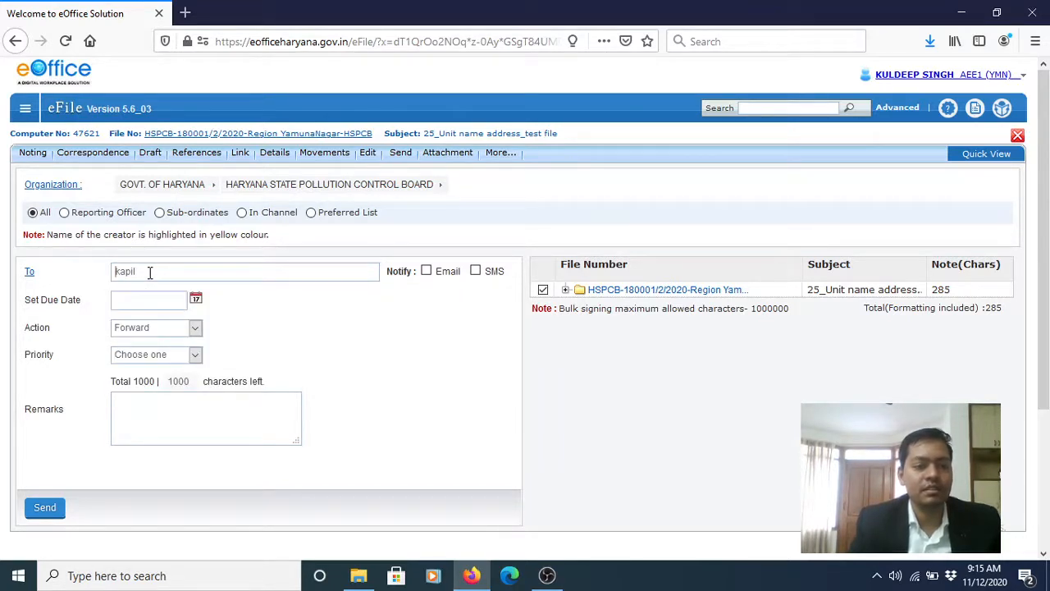
key("Delete")
key("Delete")
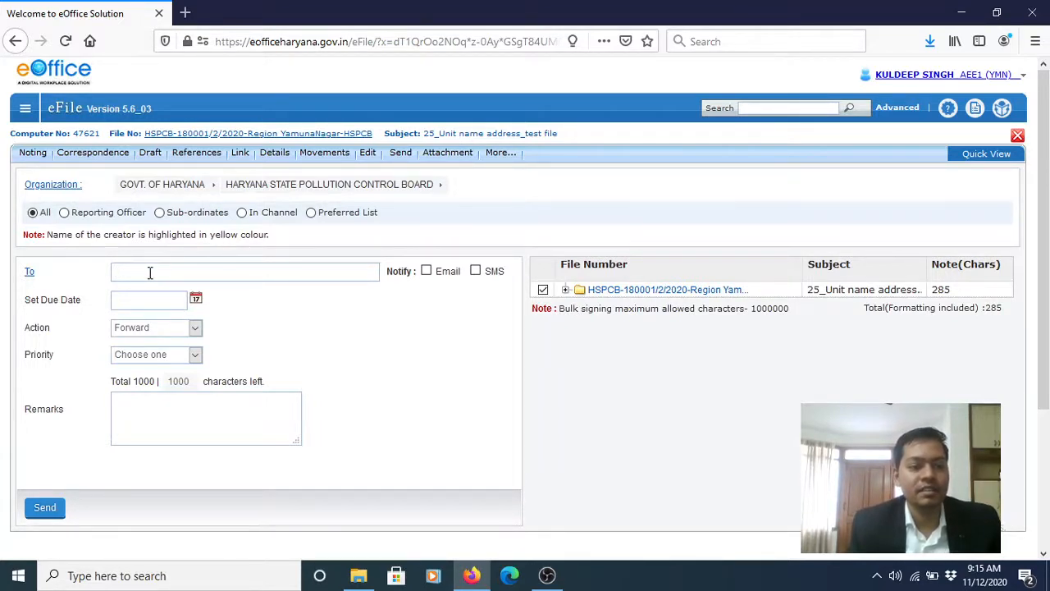
type("l")
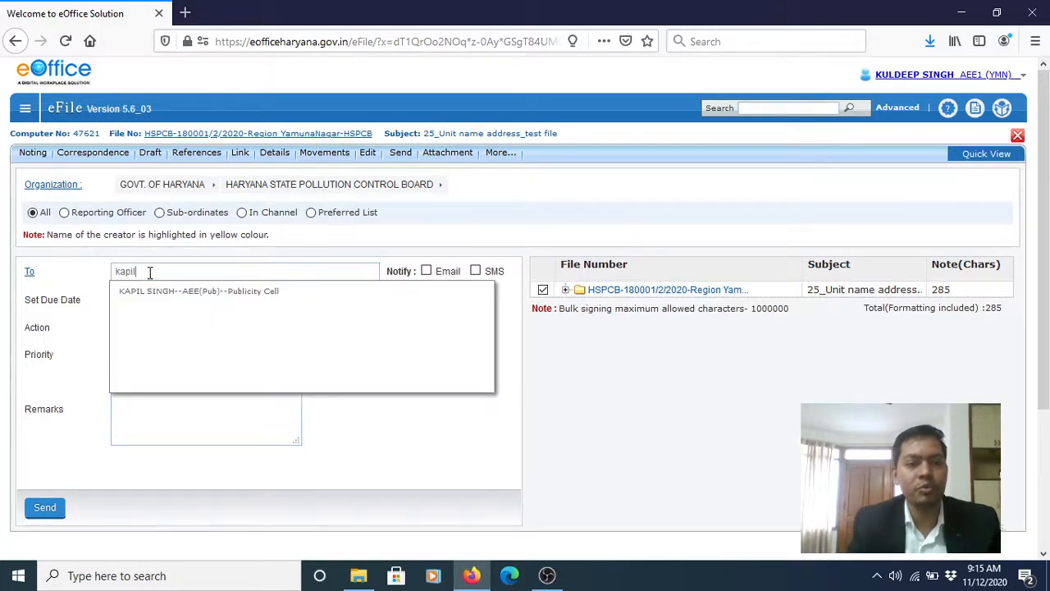
key("Down")
key("Return")
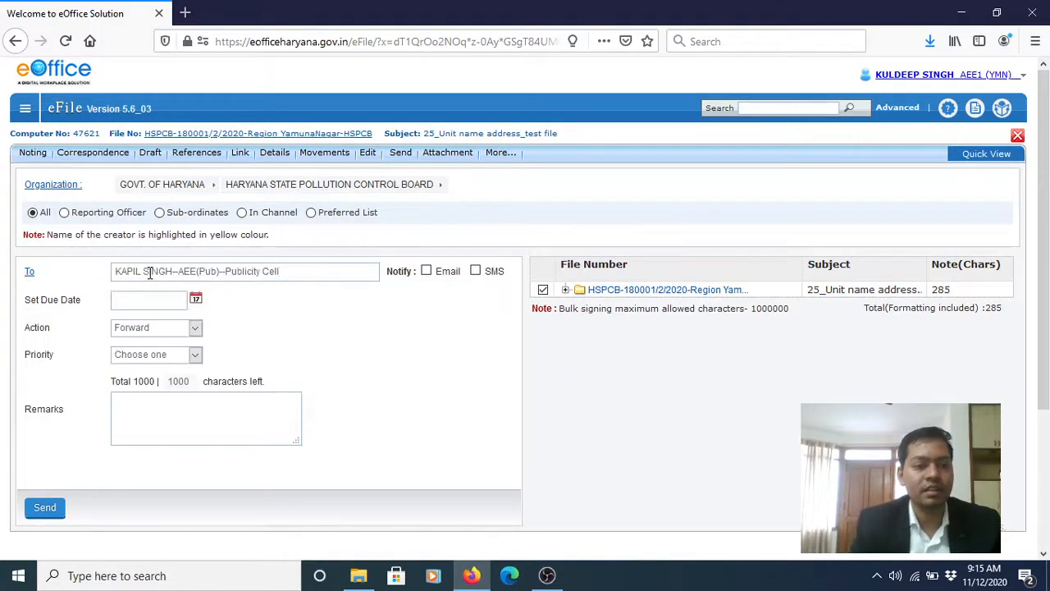
left_click(44, 509)
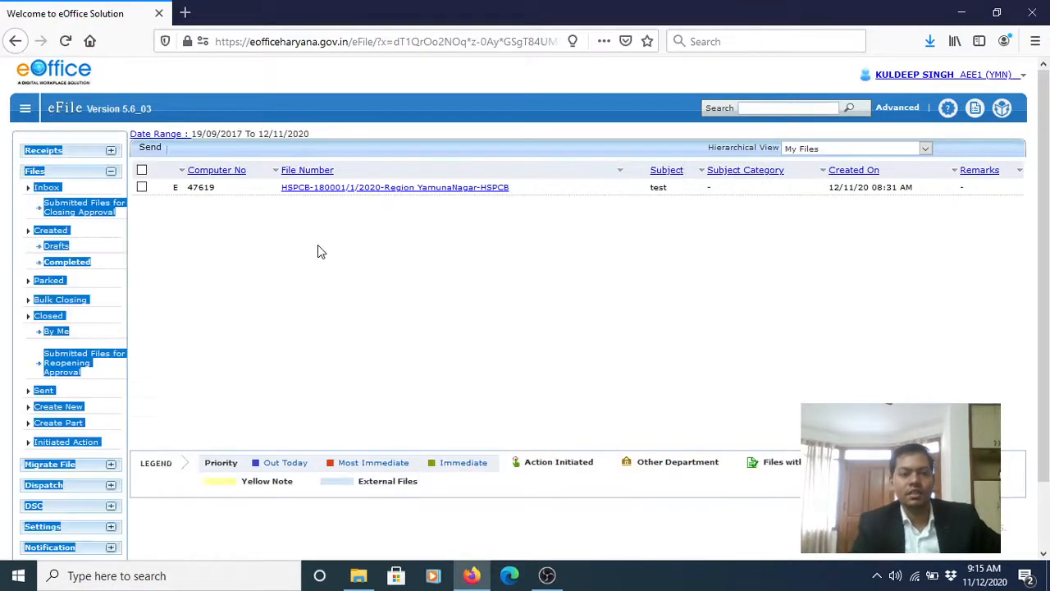
left_click(343, 80)
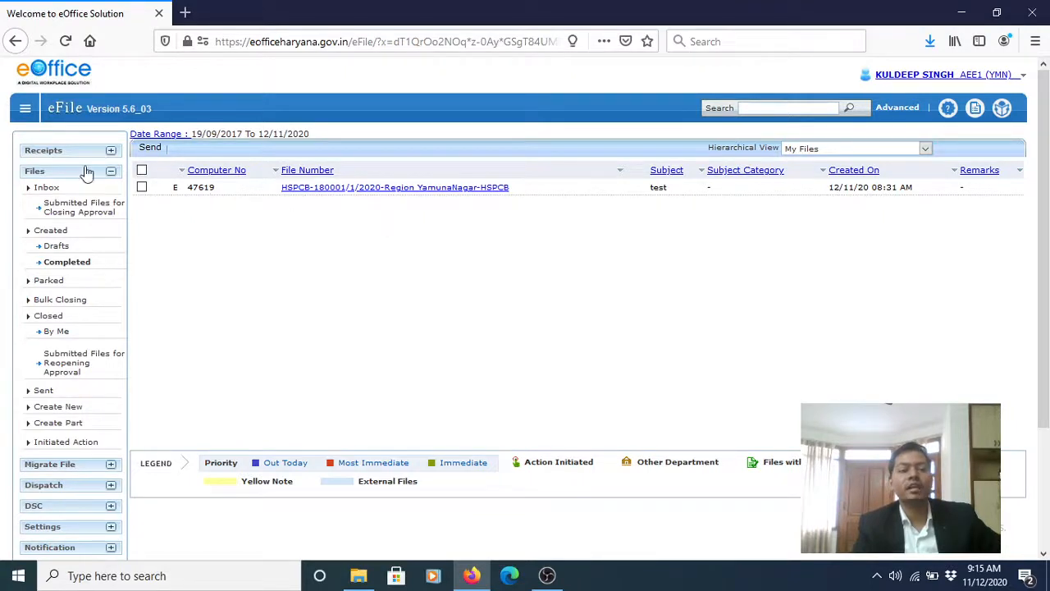
- Check the files inbox, then open the sent file "25_Unit name address_test file" and review its note with the navigation list shown
left_click(36, 190)
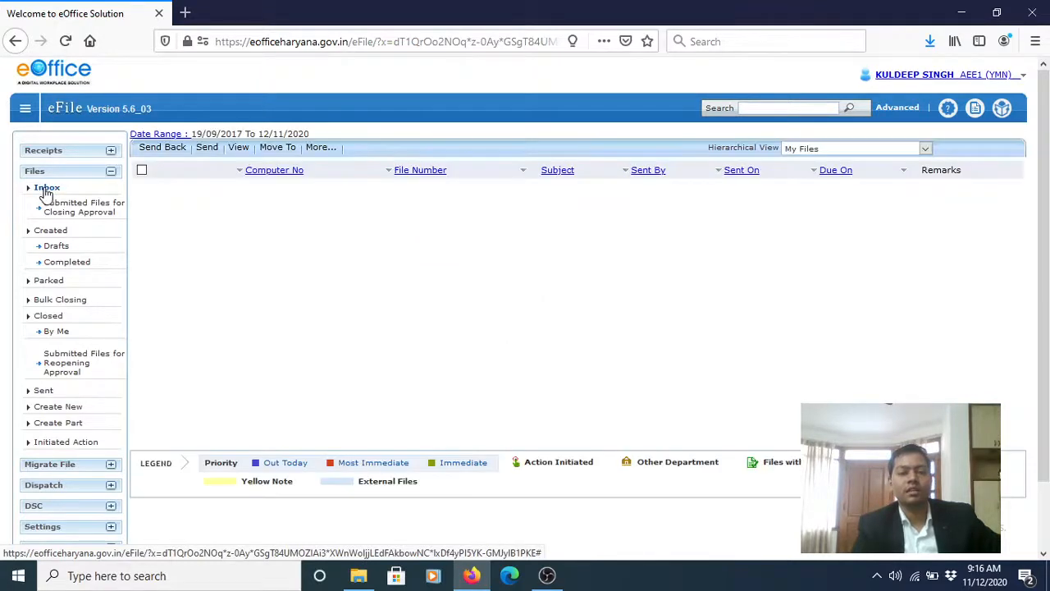
scroll(2, 255, "down", 2)
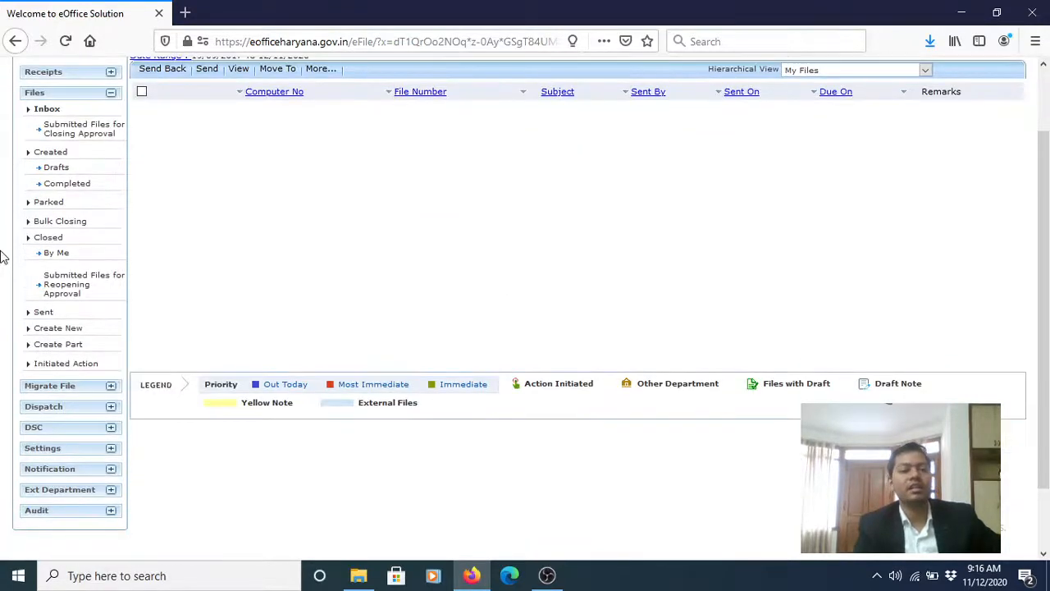
left_click(43, 313)
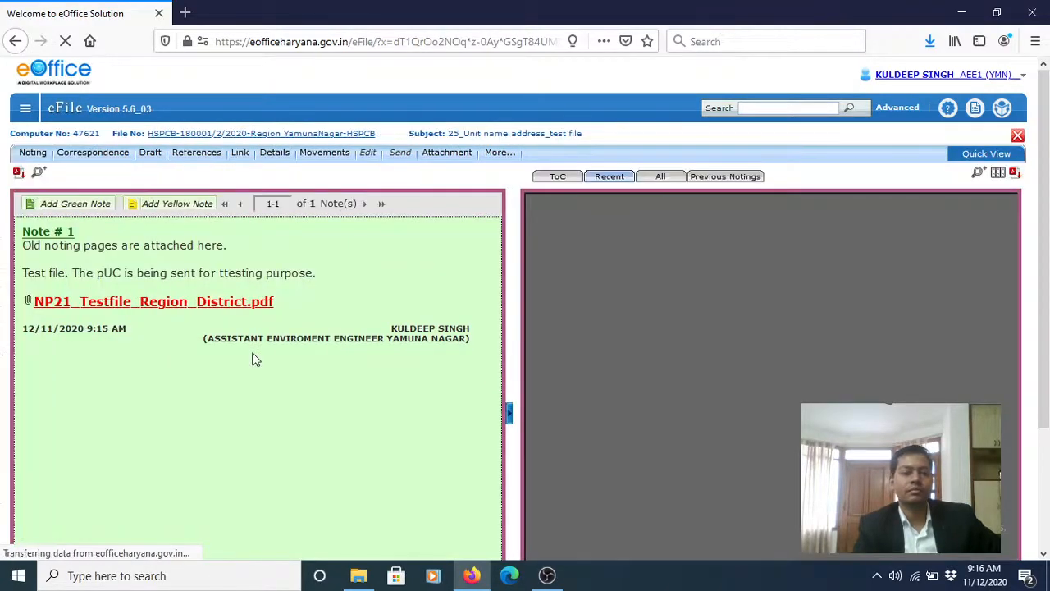
left_click(25, 112)
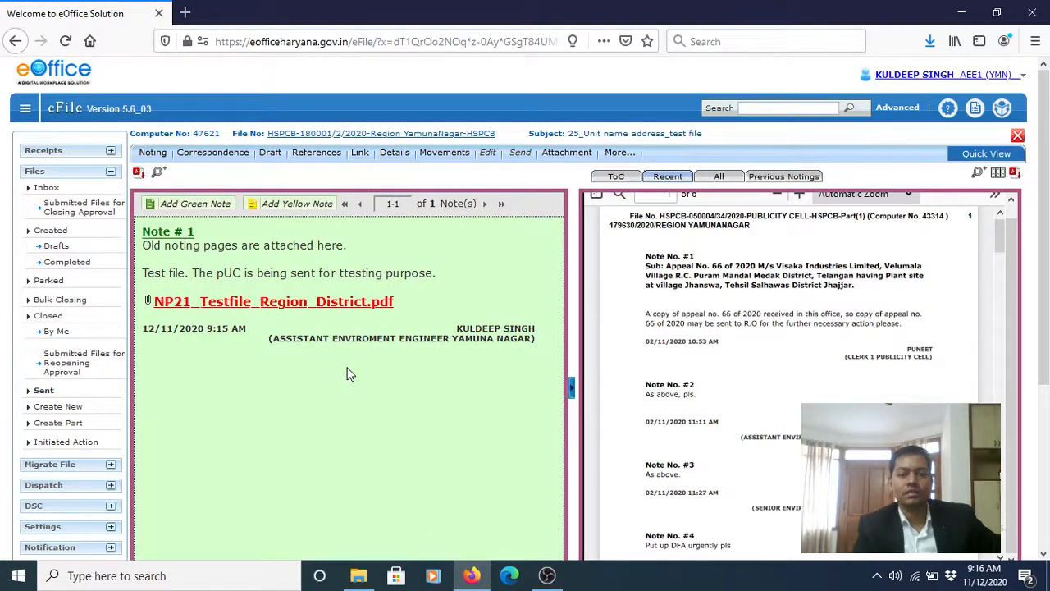
- Pull back the file "25_Unit name address_test file" from the sent files, giving "Testing" as the reason
left_click(39, 391)
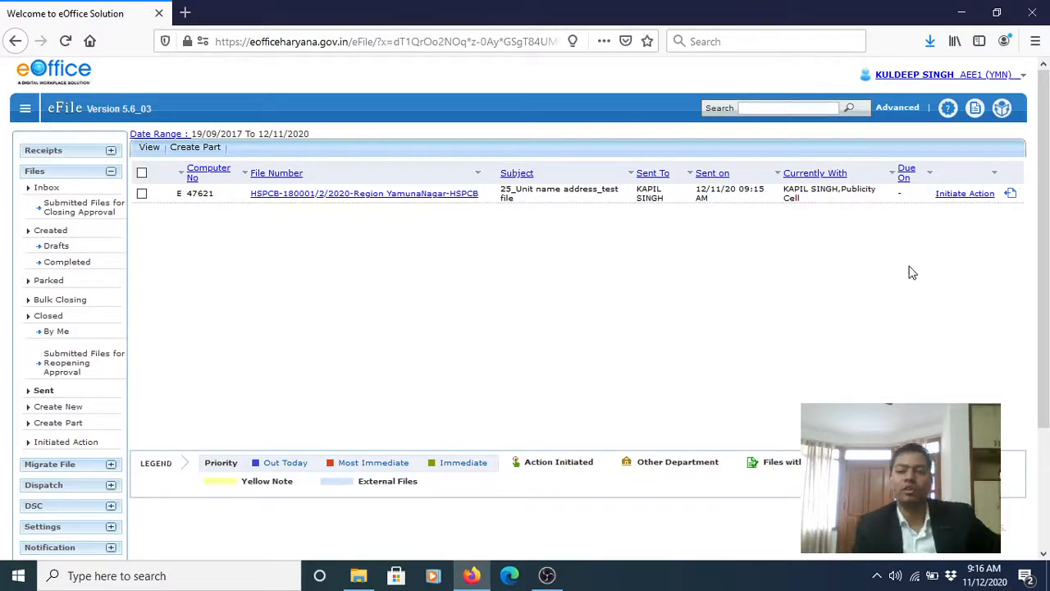
left_click(1011, 197)
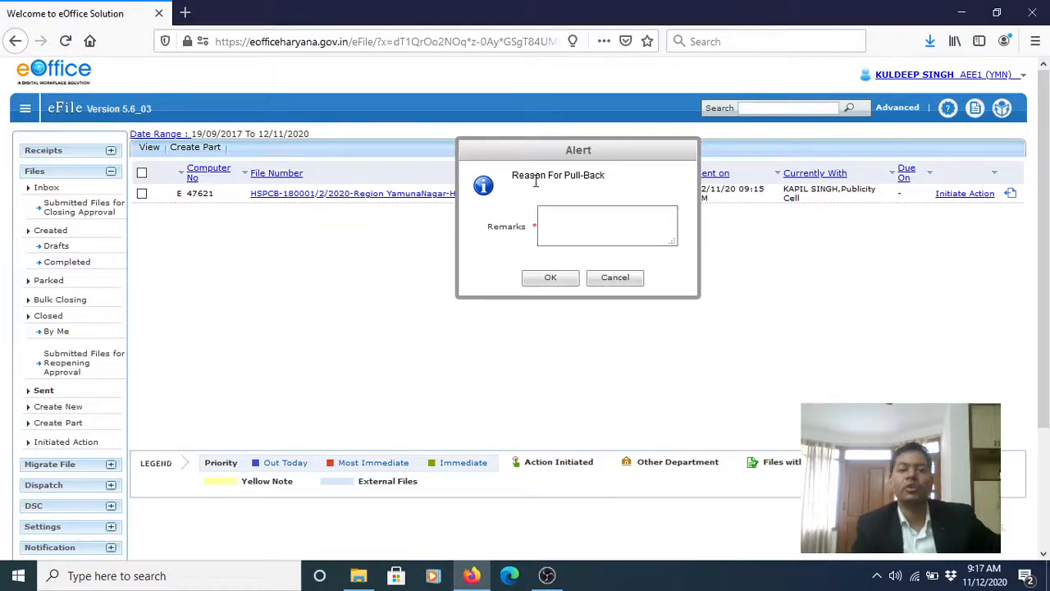
left_click(581, 224)
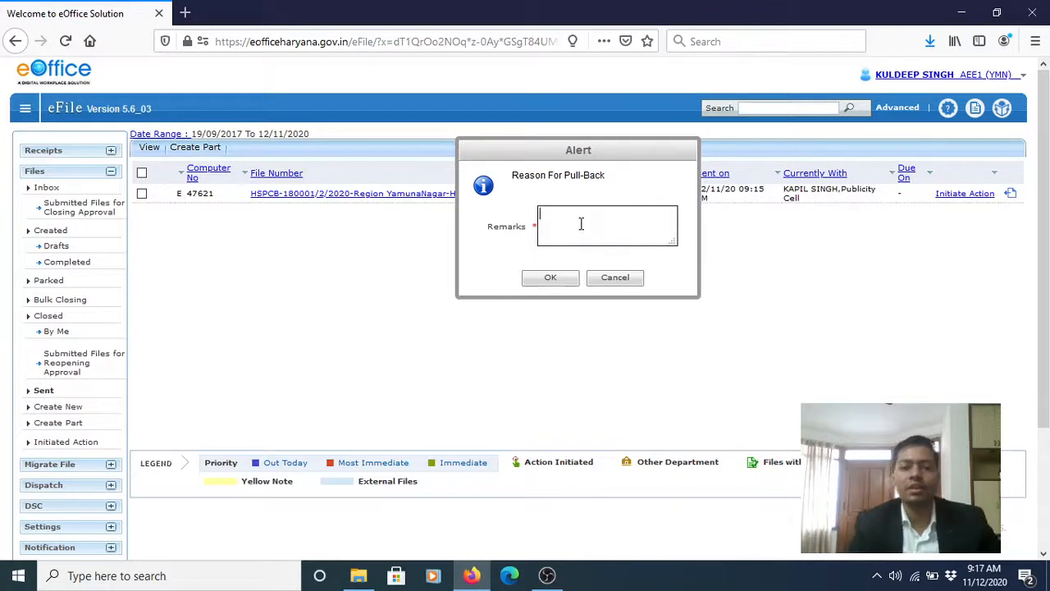
type("Tee")
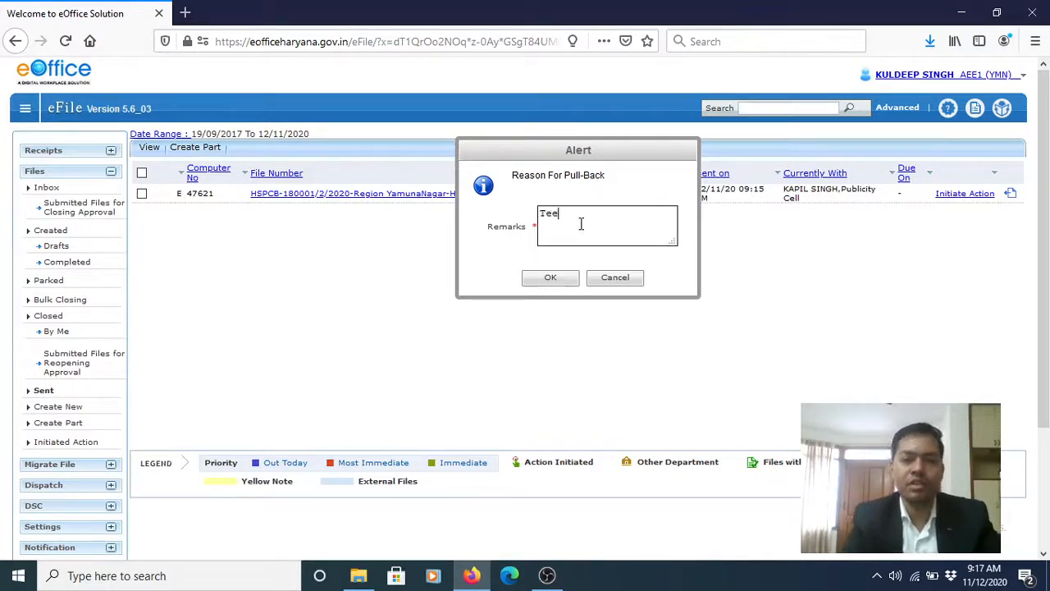
type("sting")
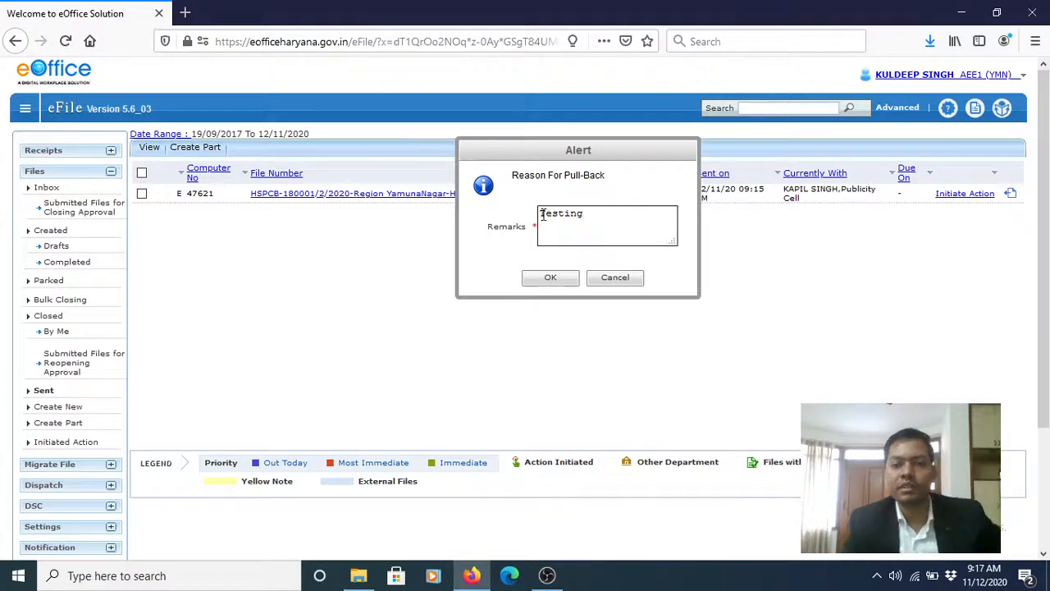
left_click(550, 278)
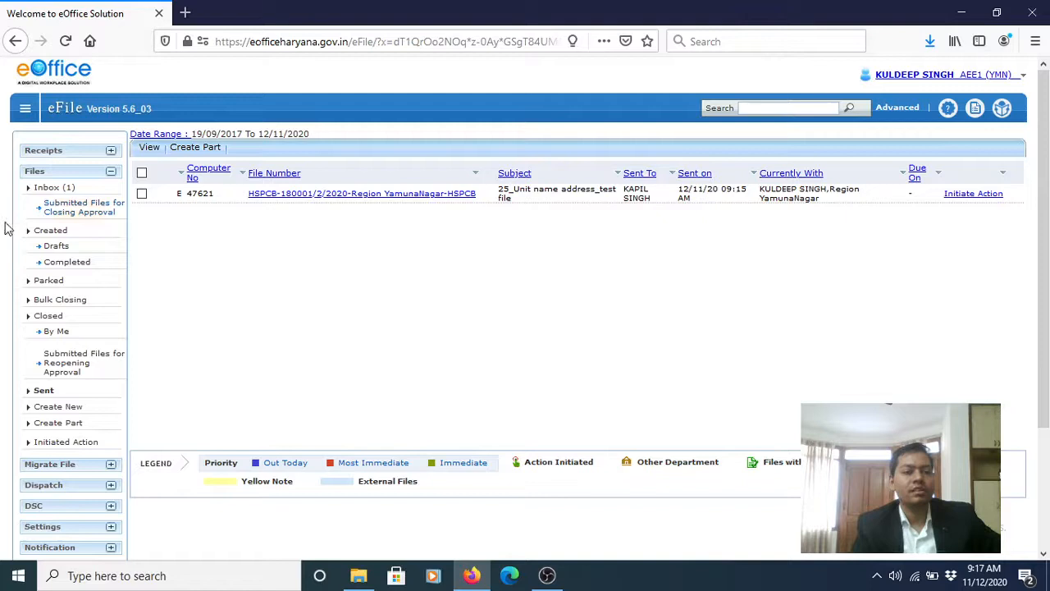
- Open the pulled-back file from the inbox and remove the line "Old noting pages are attached here." from its green note
left_click(47, 191)
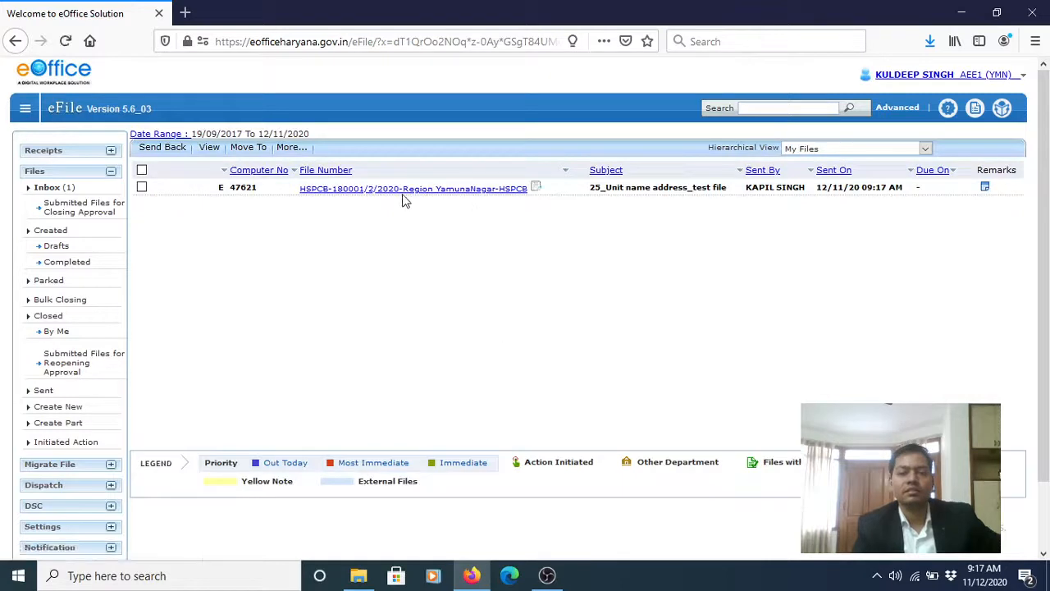
left_click(390, 191)
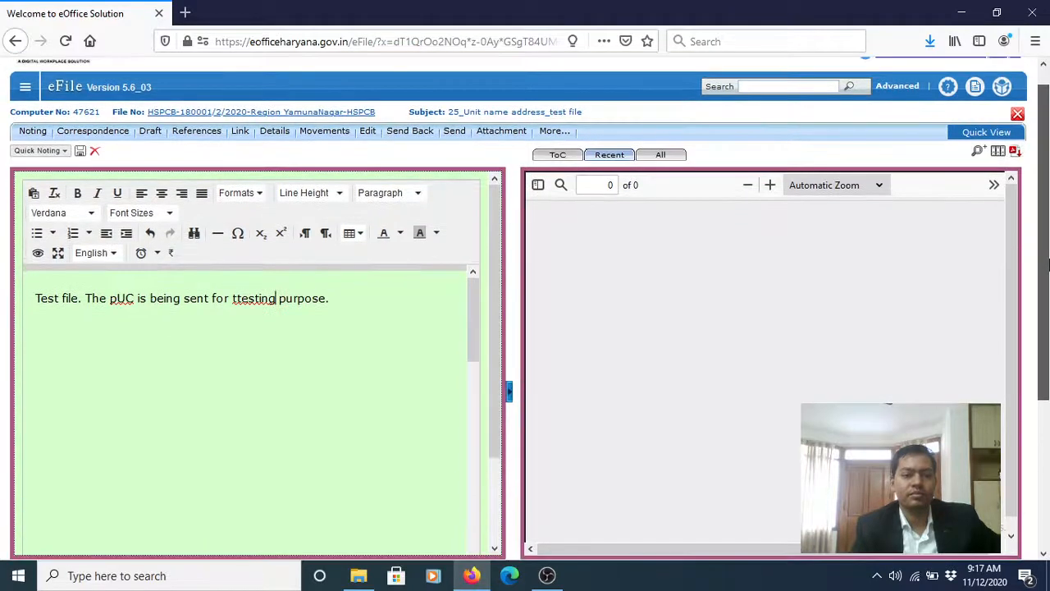
left_click_drag(468, 353, 487, 468)
left_click_drag(1044, 195, 1045, 245)
left_click_drag(496, 309, 492, 245)
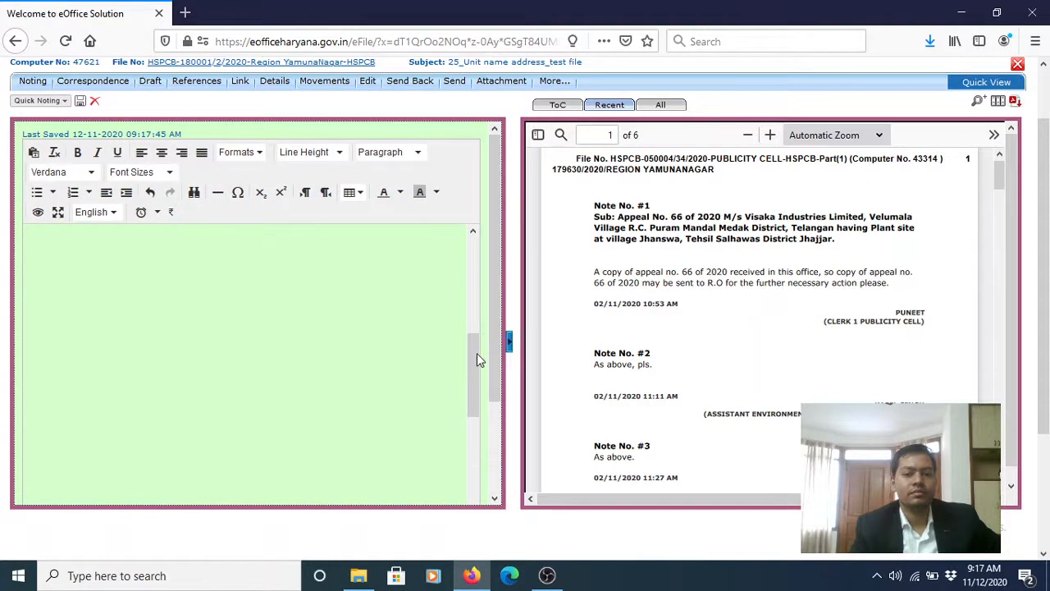
scroll(476, 252, "up", 5)
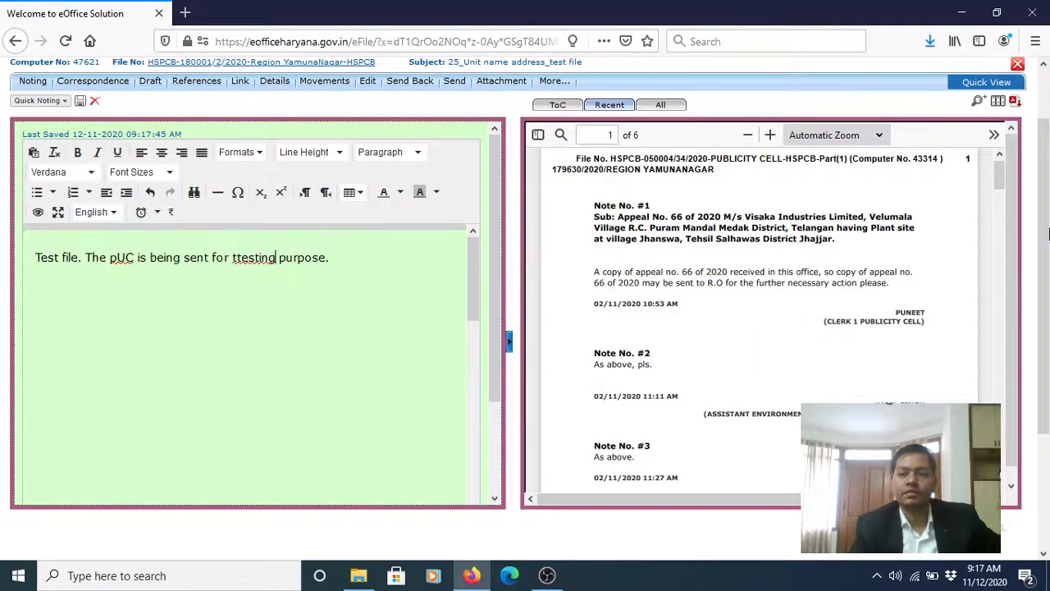
scroll(380, 343, "up", 1)
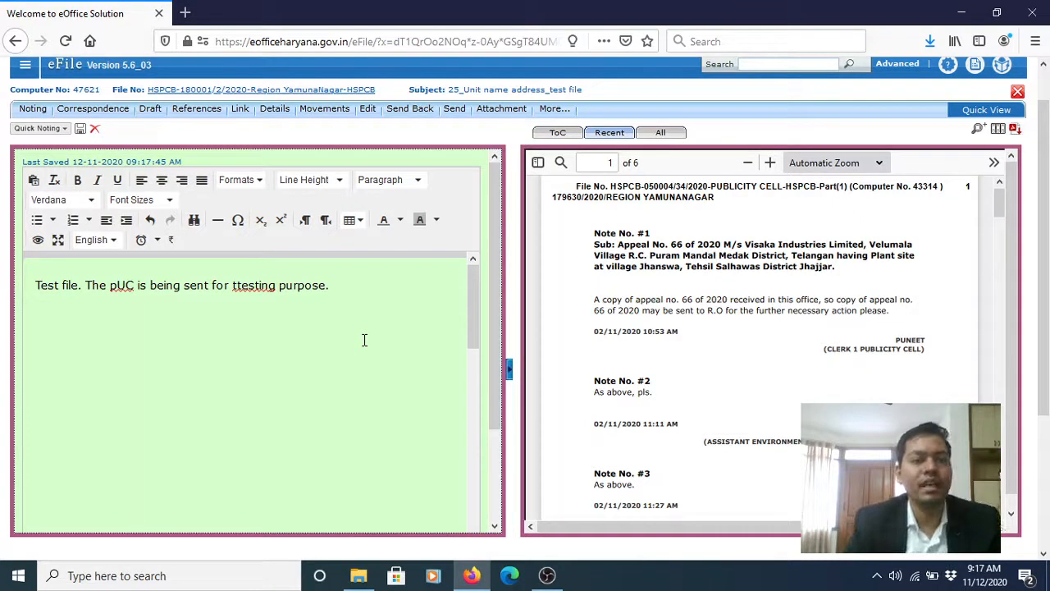
- Send the file to the RO (YMN) officer of Region YamunaNagar with the action set to For Approval
left_click(454, 110)
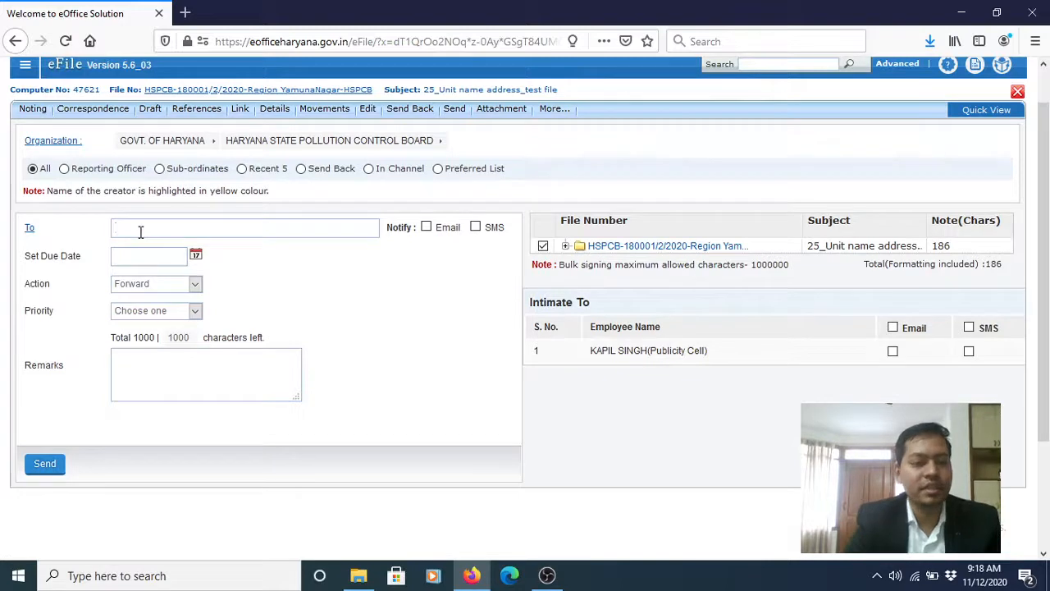
type("mal")
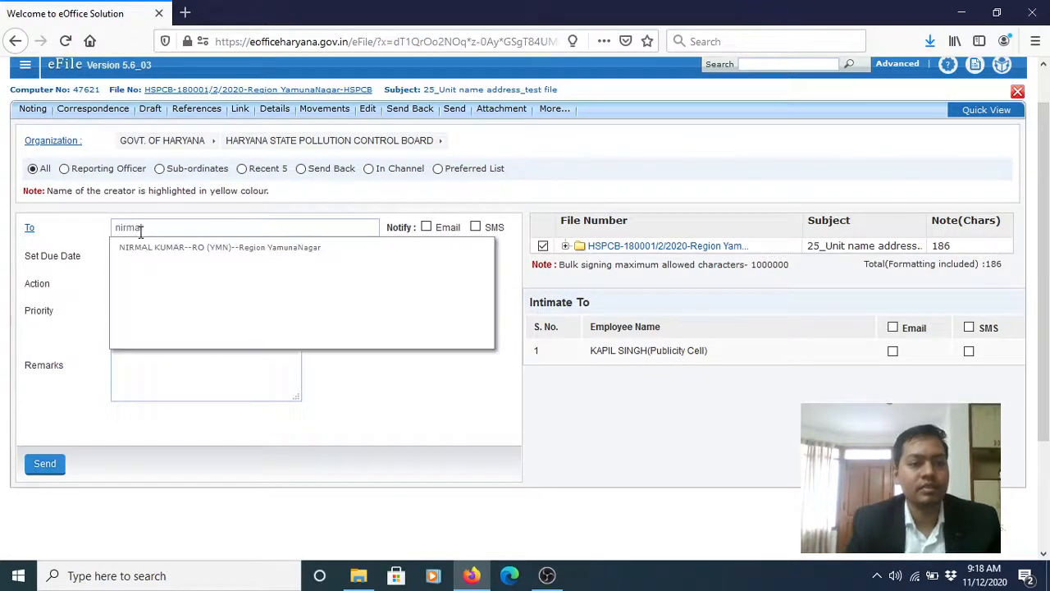
key("Down")
key("Return")
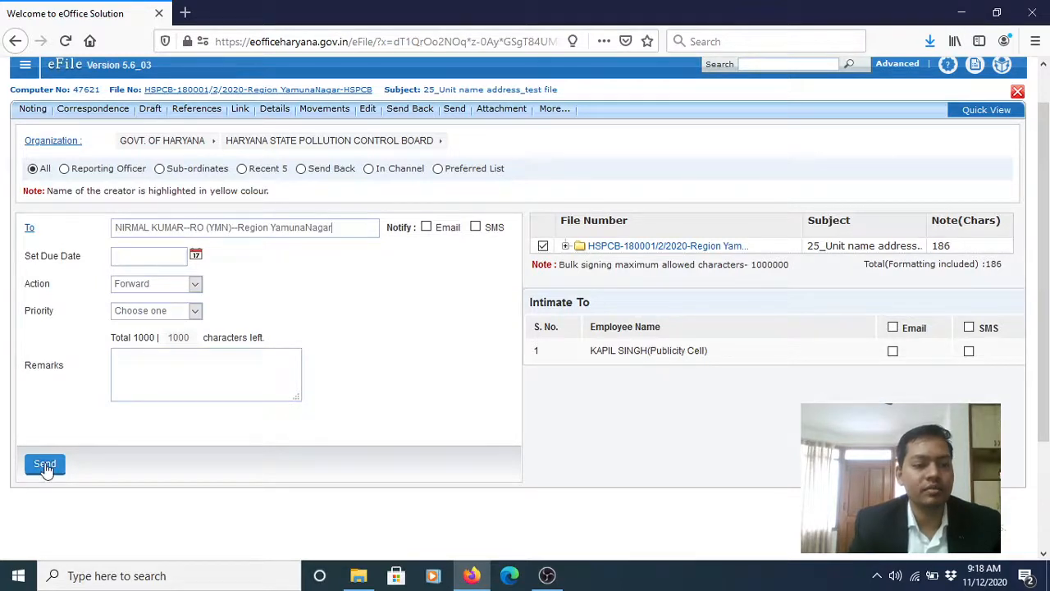
left_click(137, 287)
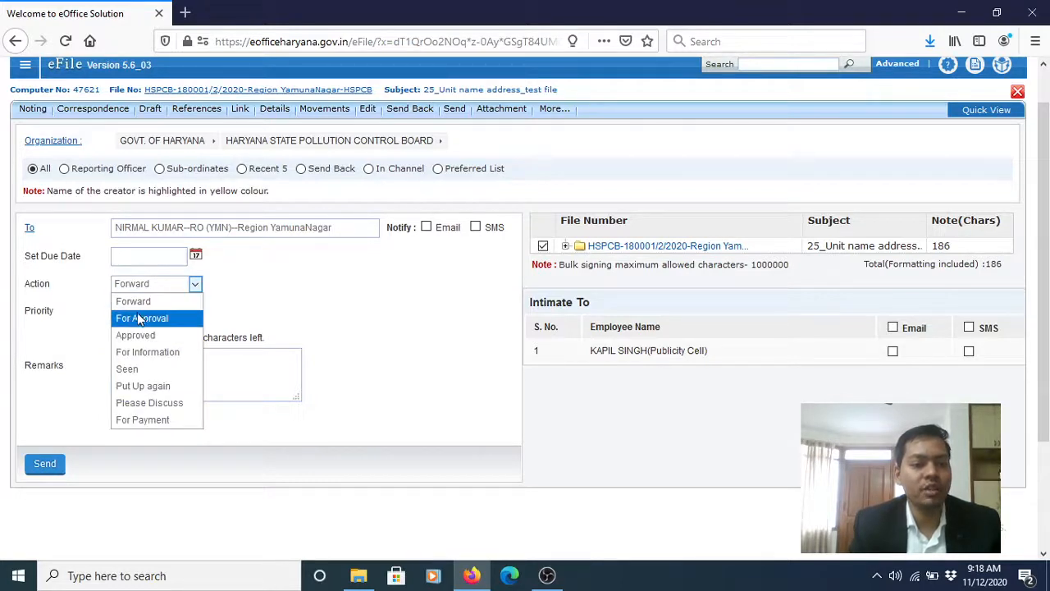
left_click(140, 318)
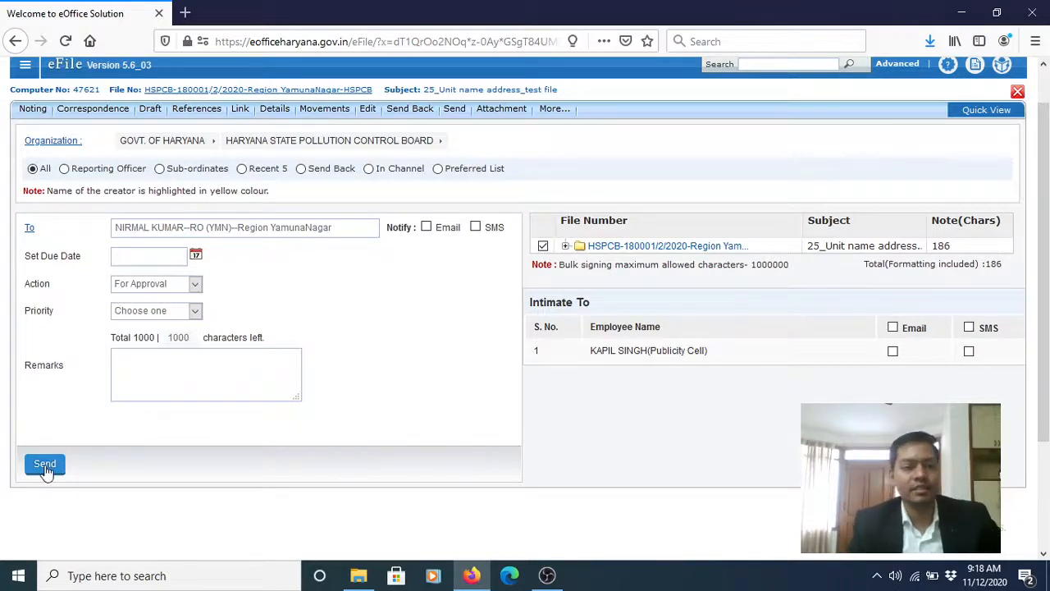
left_click(45, 464)
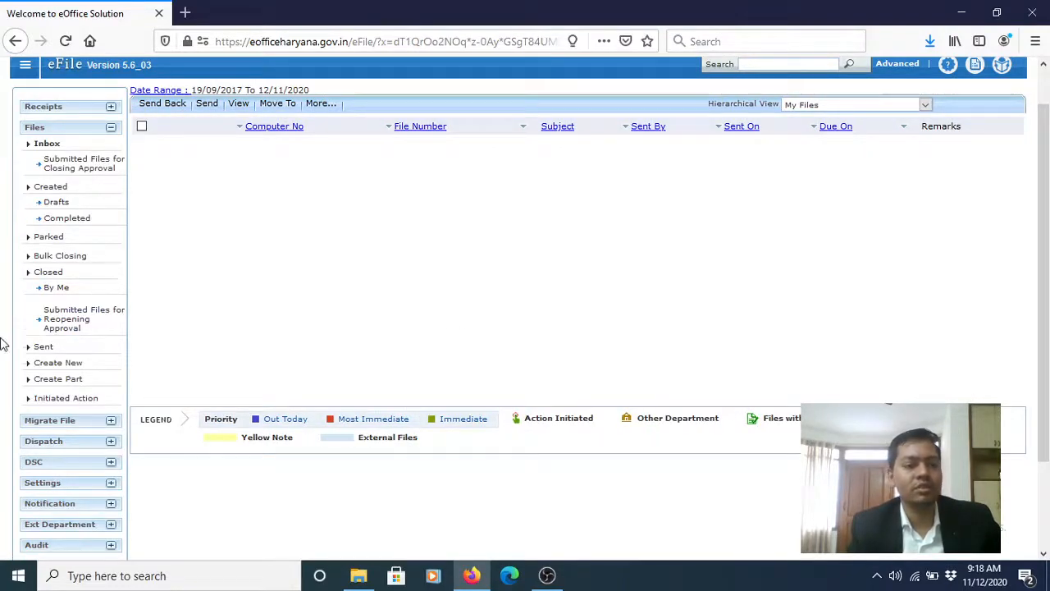
- Check the current holder in the sent files and pull back the latest sending to the RO (YMN), with "Testing" as the reason
left_click(43, 347)
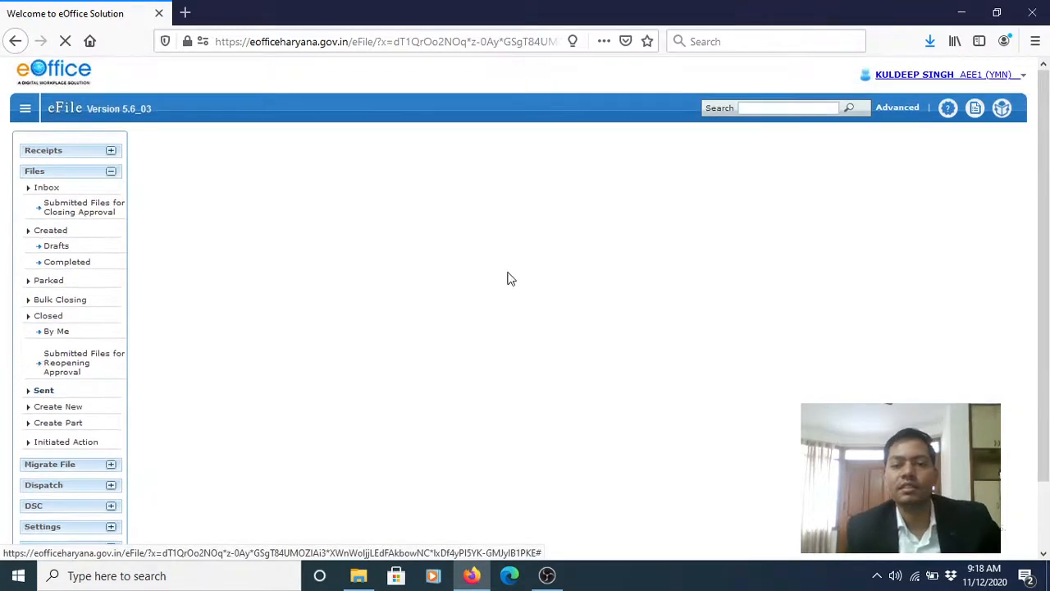
scroll(509, 278, "down", 1)
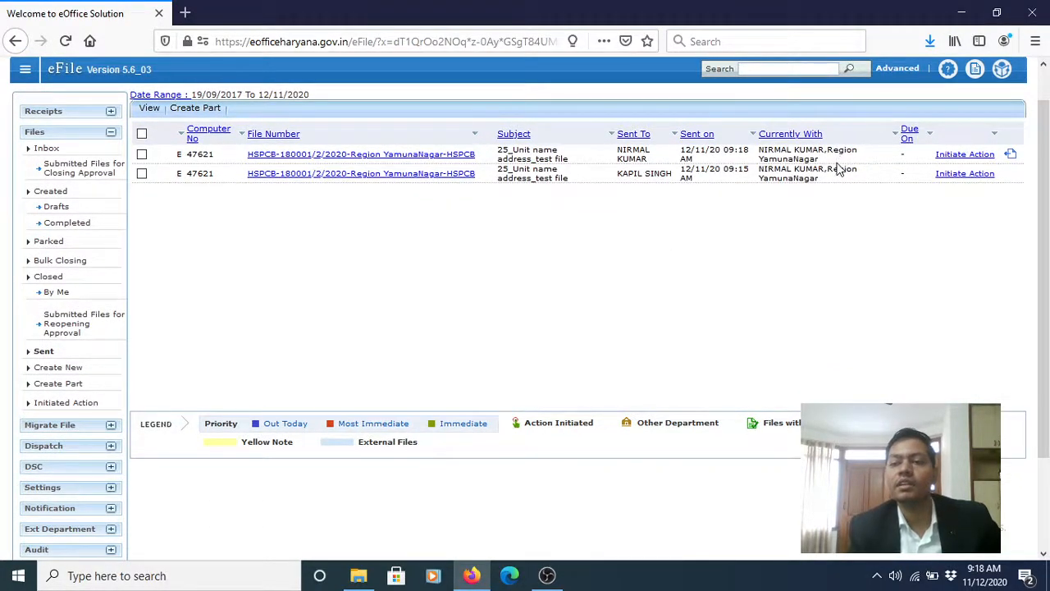
mouse_move(825, 160)
left_mouse_down()
mouse_move(761, 150)
mouse_move(823, 162)
left_mouse_up()
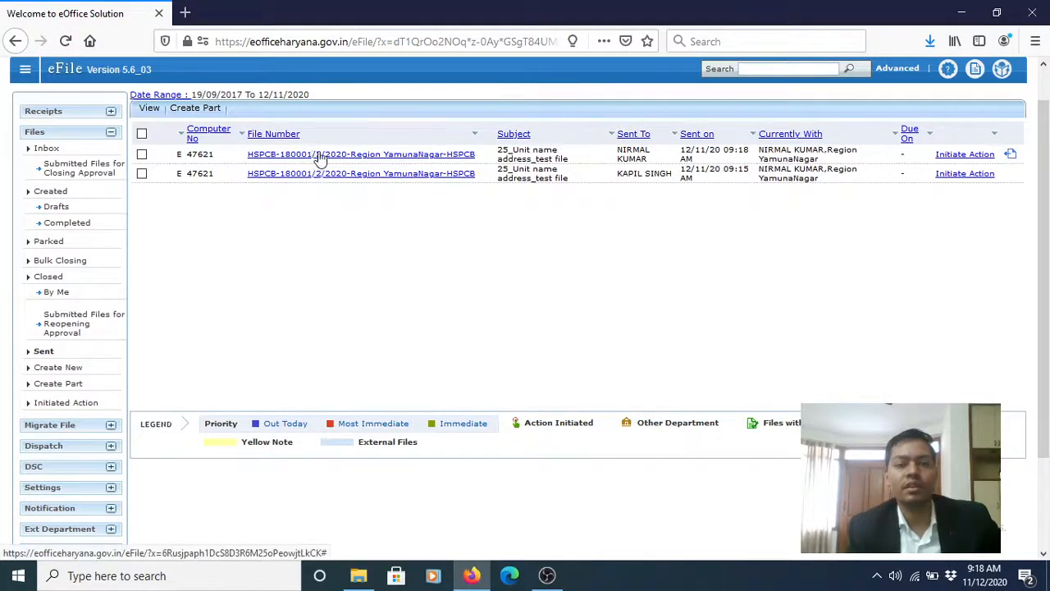
left_click(1011, 156)
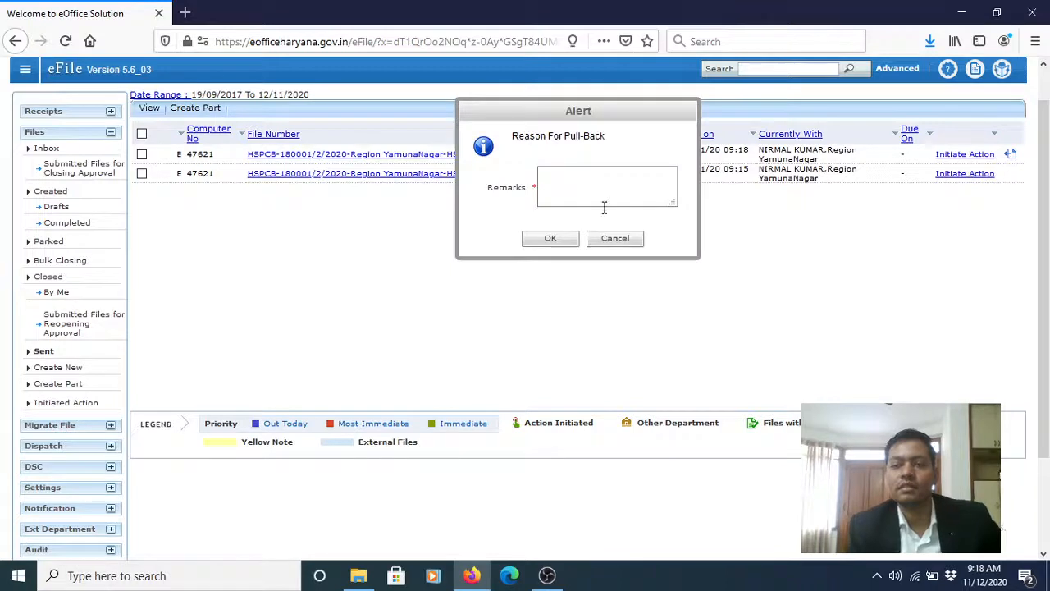
left_click(577, 197)
type("Testin")
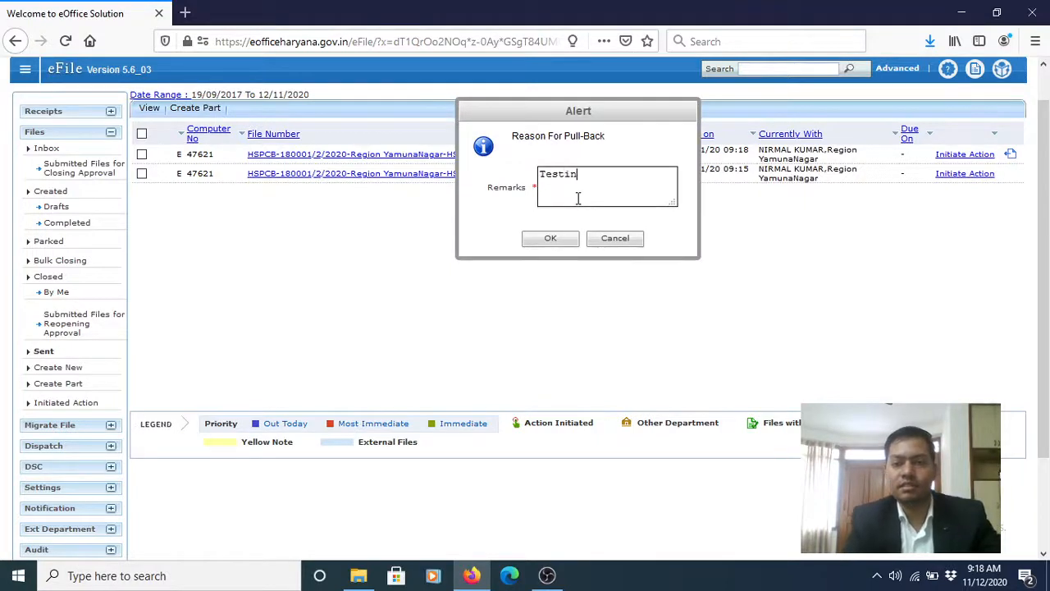
type("g")
left_click(544, 238)
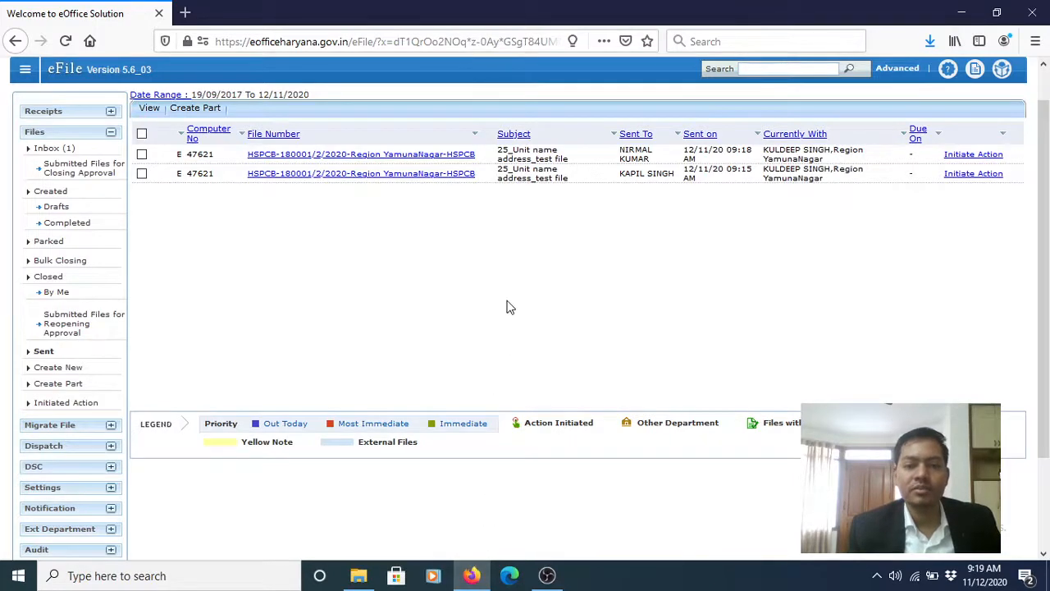
left_click(472, 576)
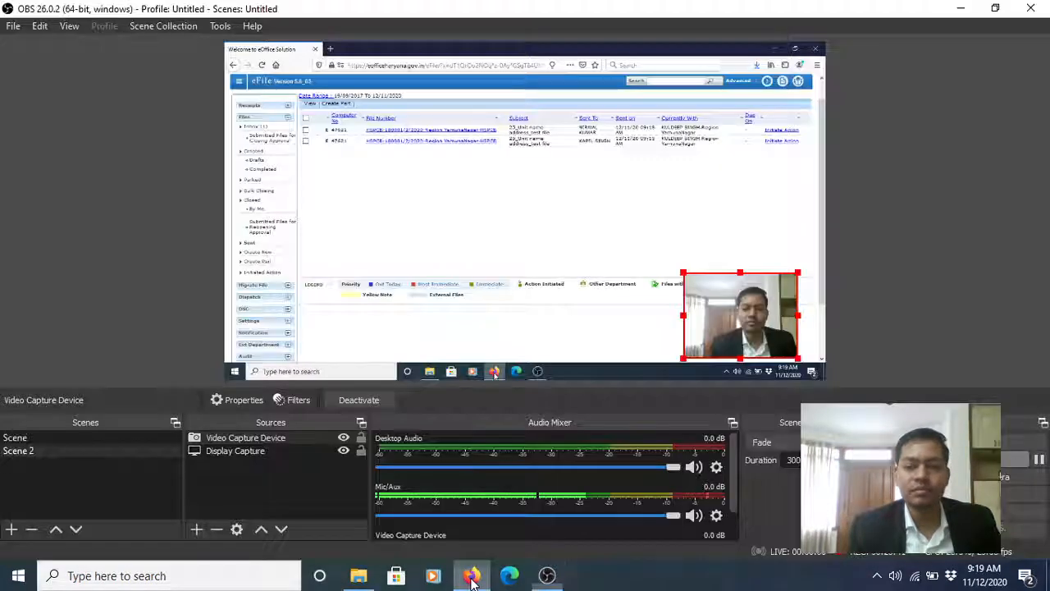